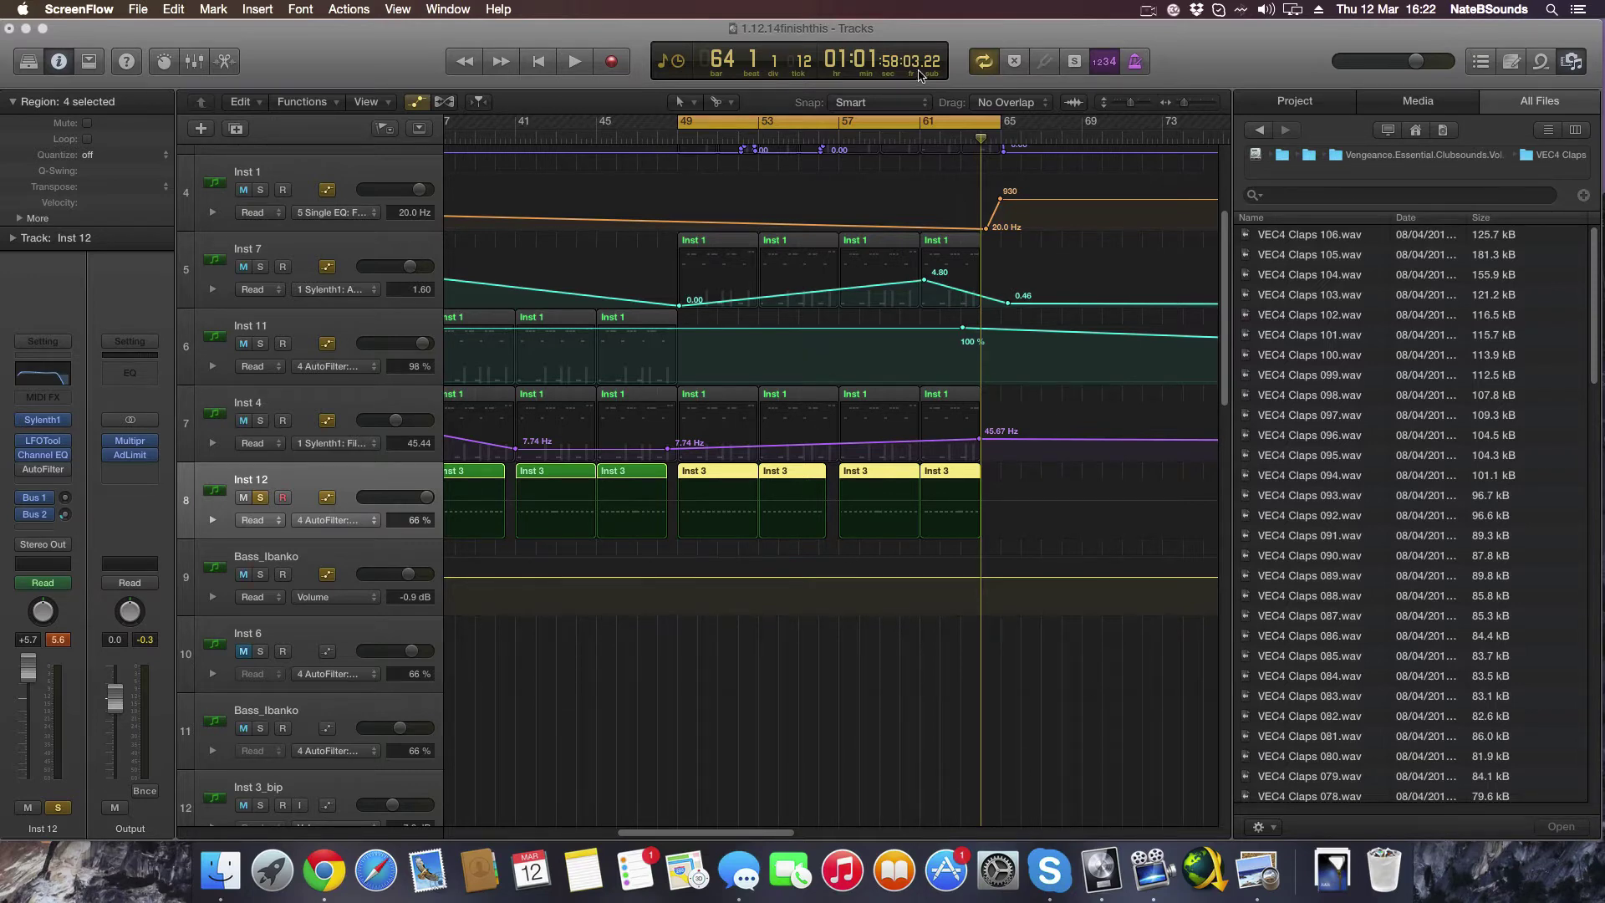
Try adjusting the volume fader of the Bass_Ibanko channel next to Inst 12 in the mixer
click(872, 600)
key(x)
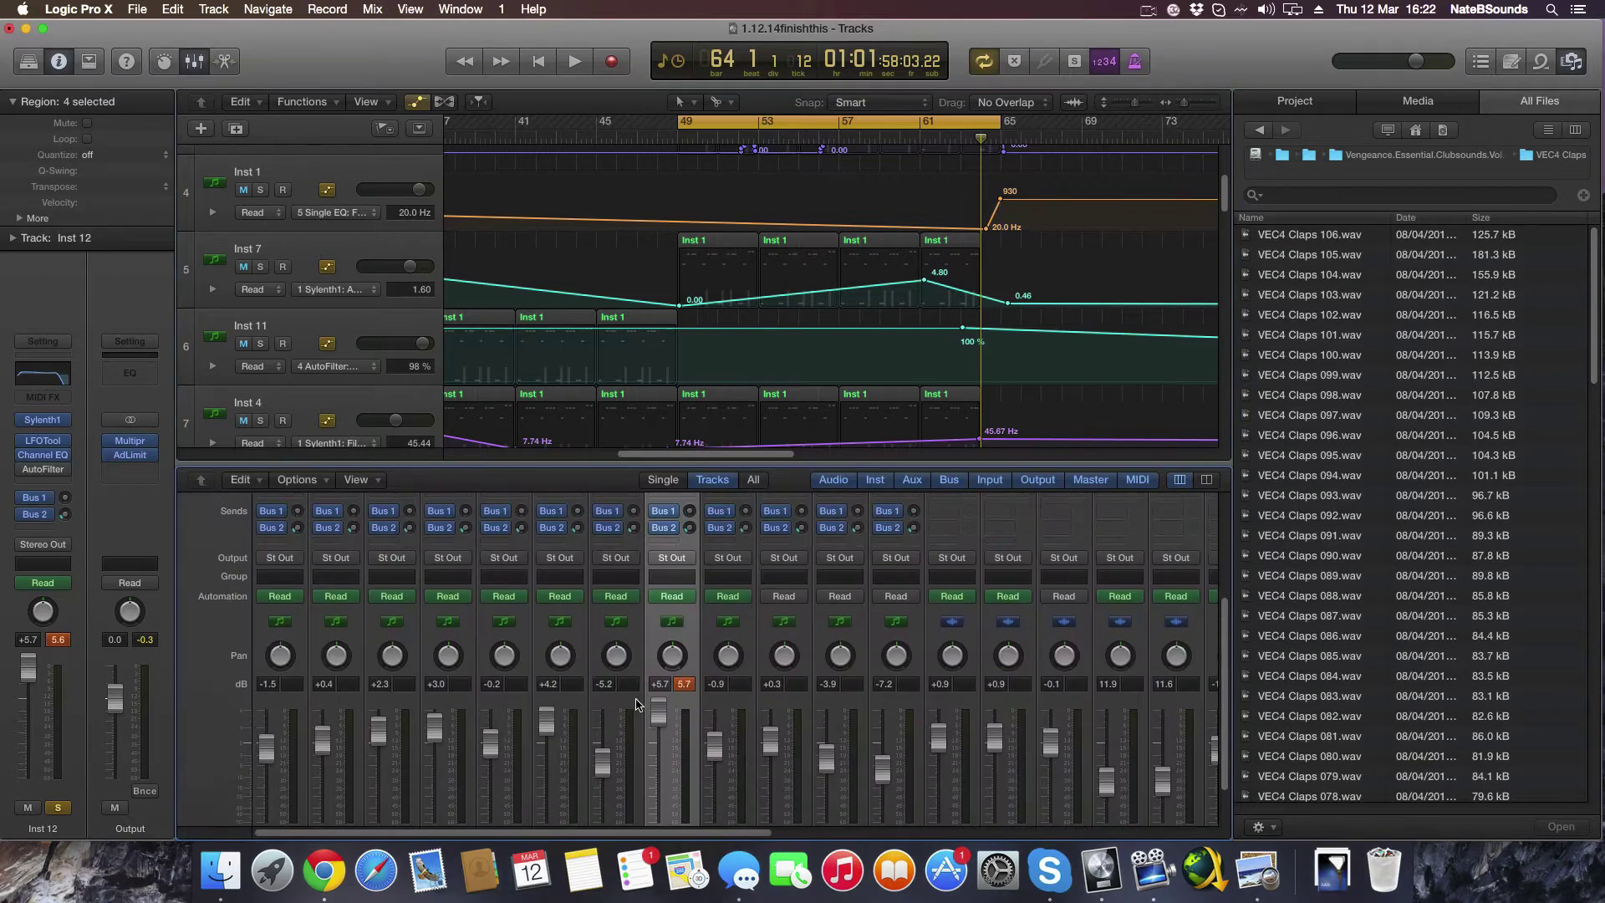
scroll(715, 748, down, 1)
drag(715, 718, 724, 728)
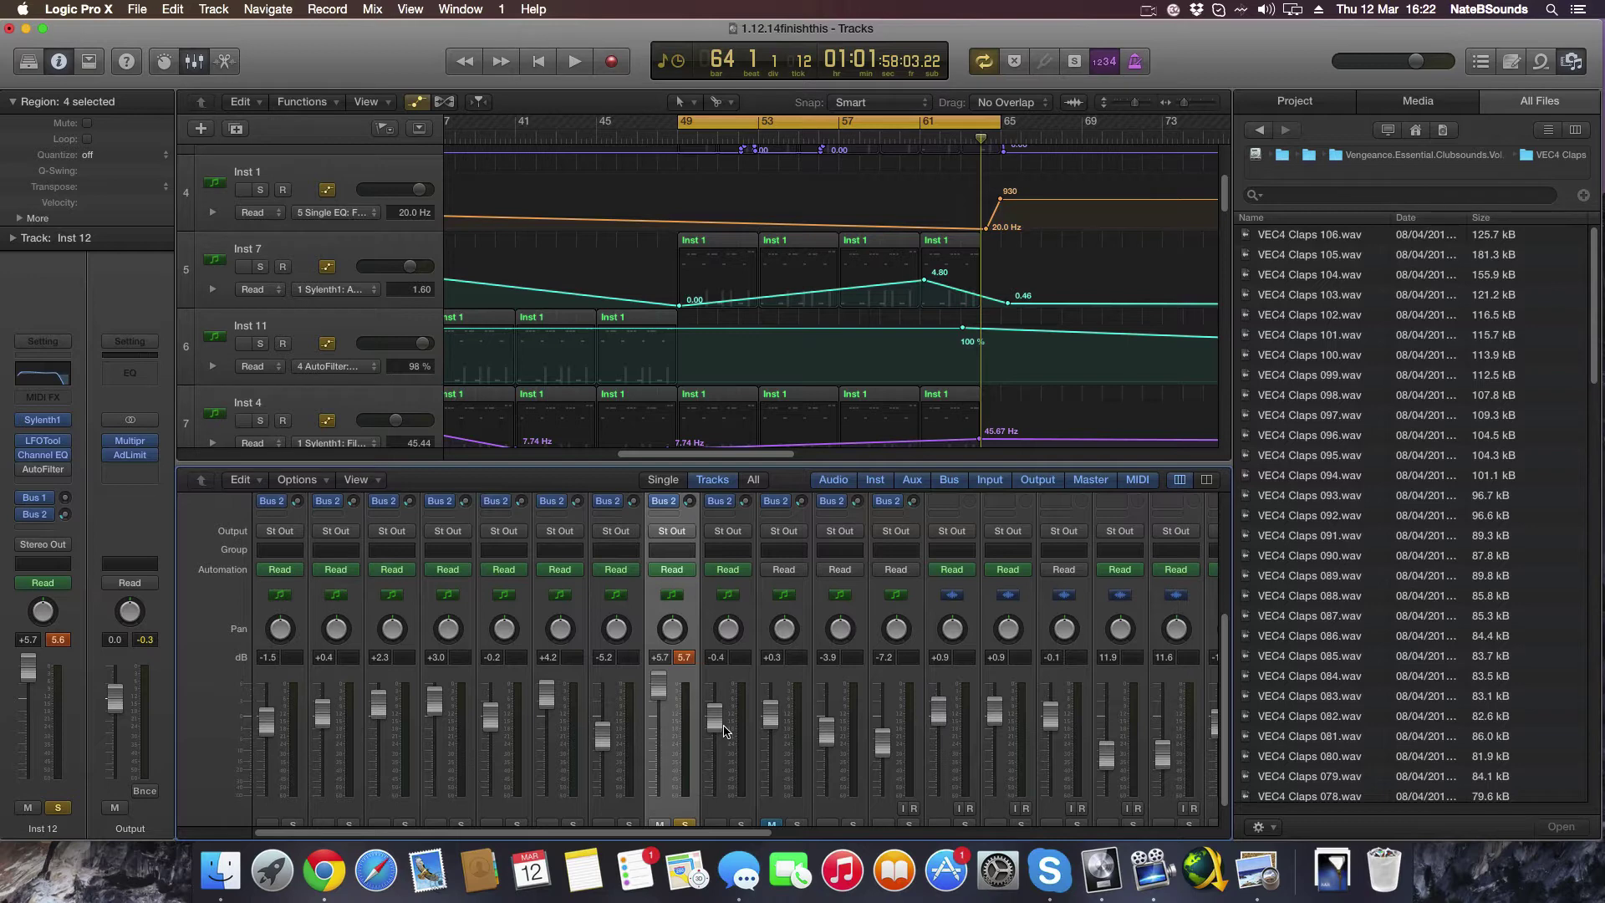
mouse_move(723, 731)
mouse_down()
mouse_move(724, 784)
mouse_move(725, 752)
mouse_up()
key(x)
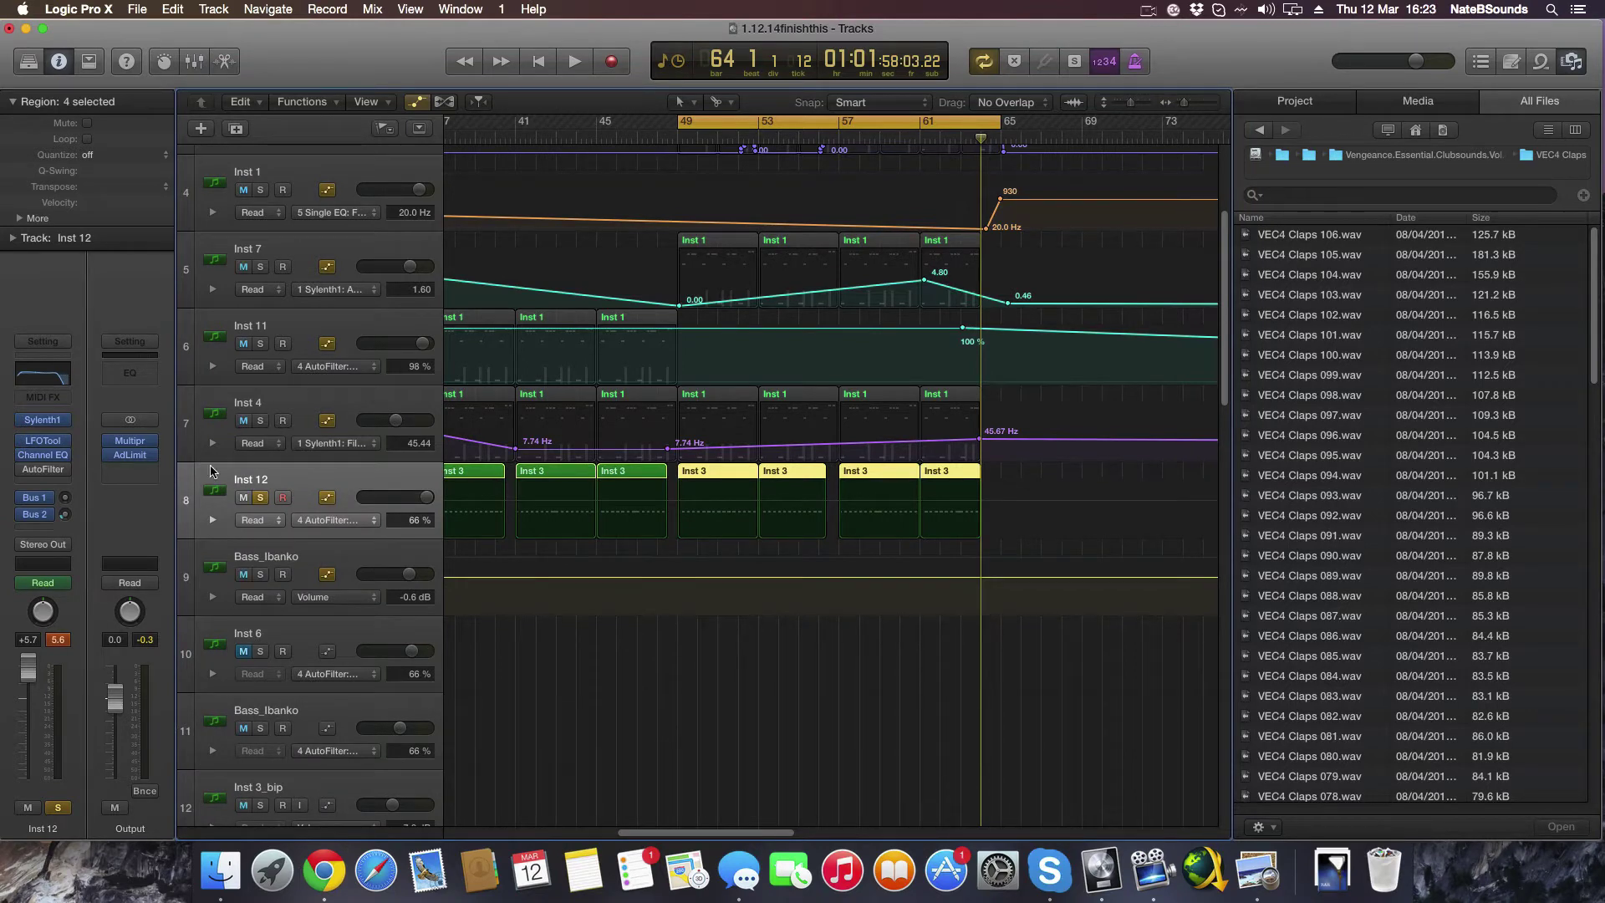
Play the soloed Inst 12 track from bar 49, and turn off its solo to compare it within the full mix
double_click(679, 144)
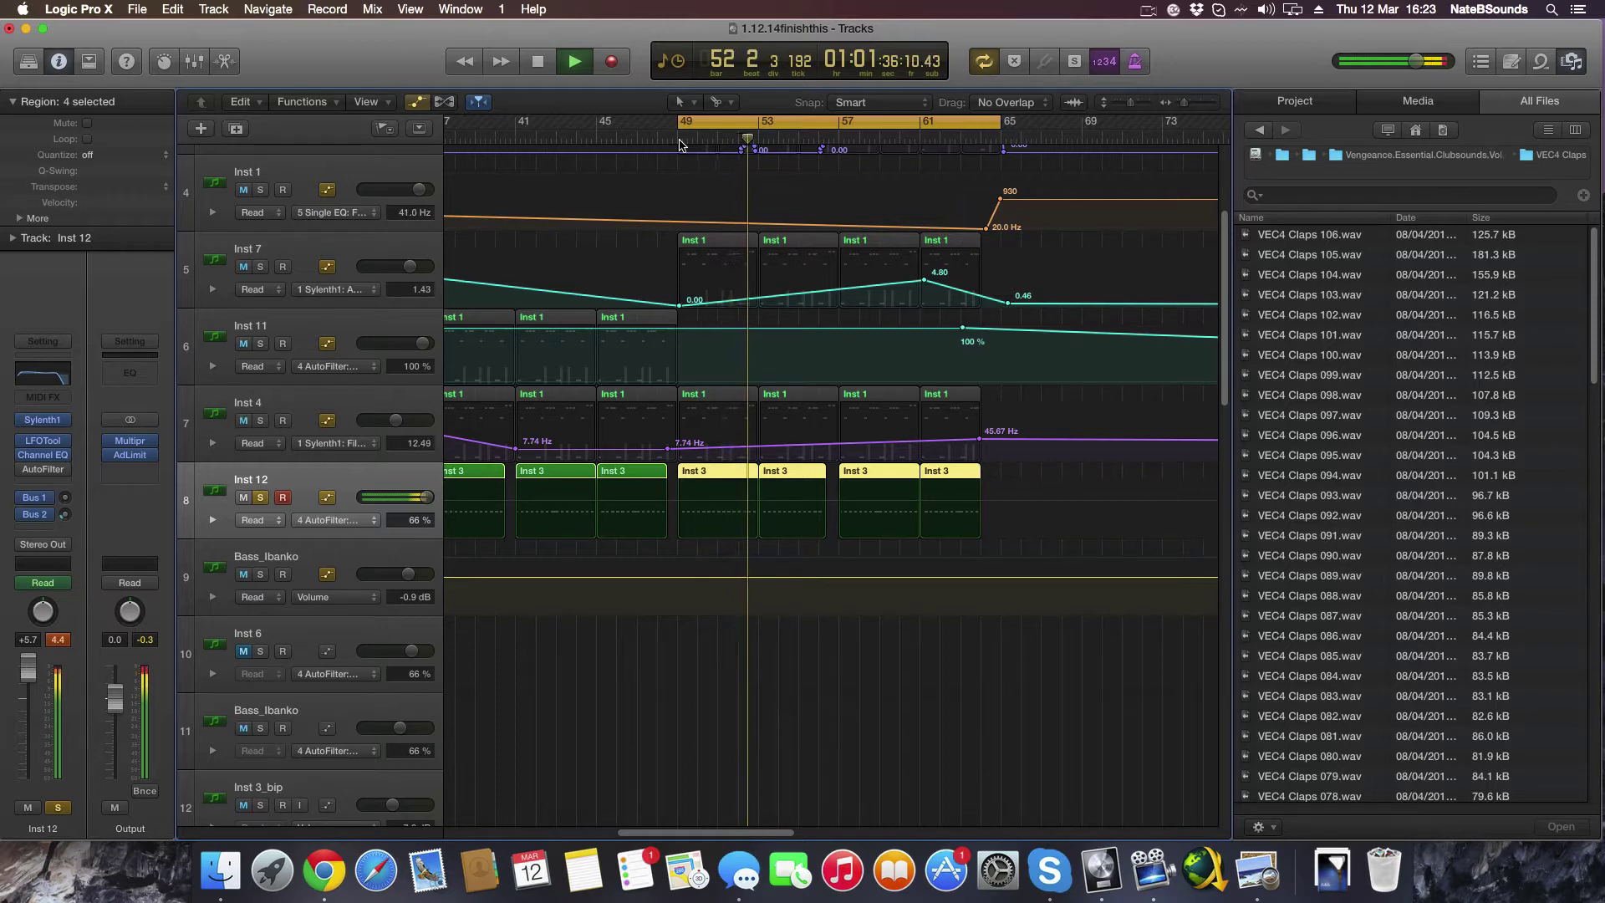
key(space)
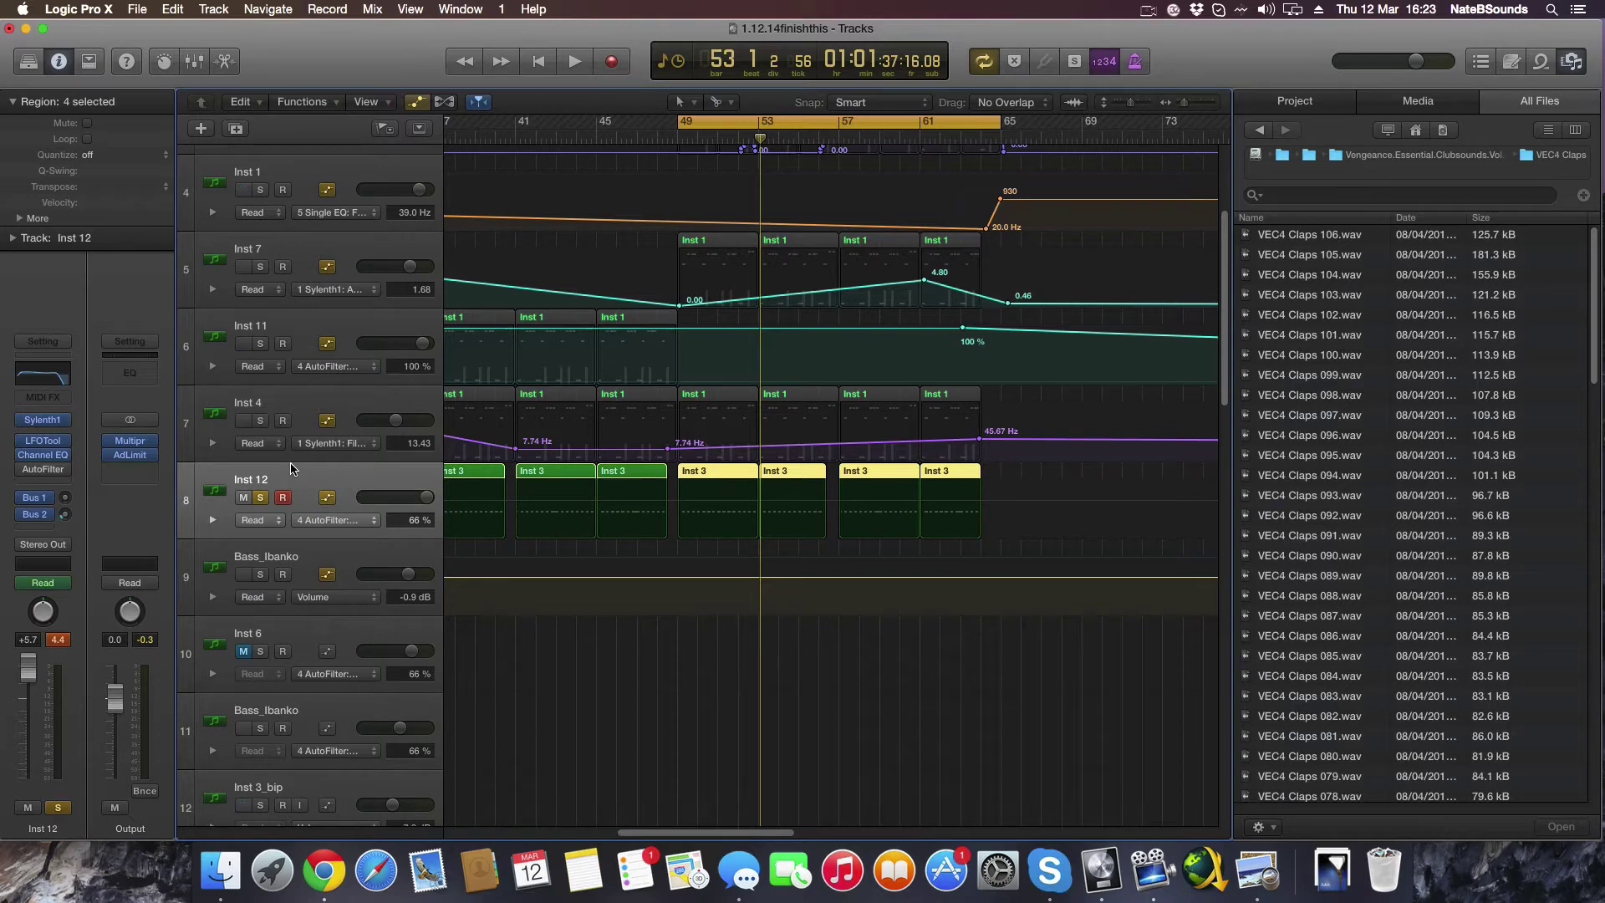
click(260, 497)
key(space)
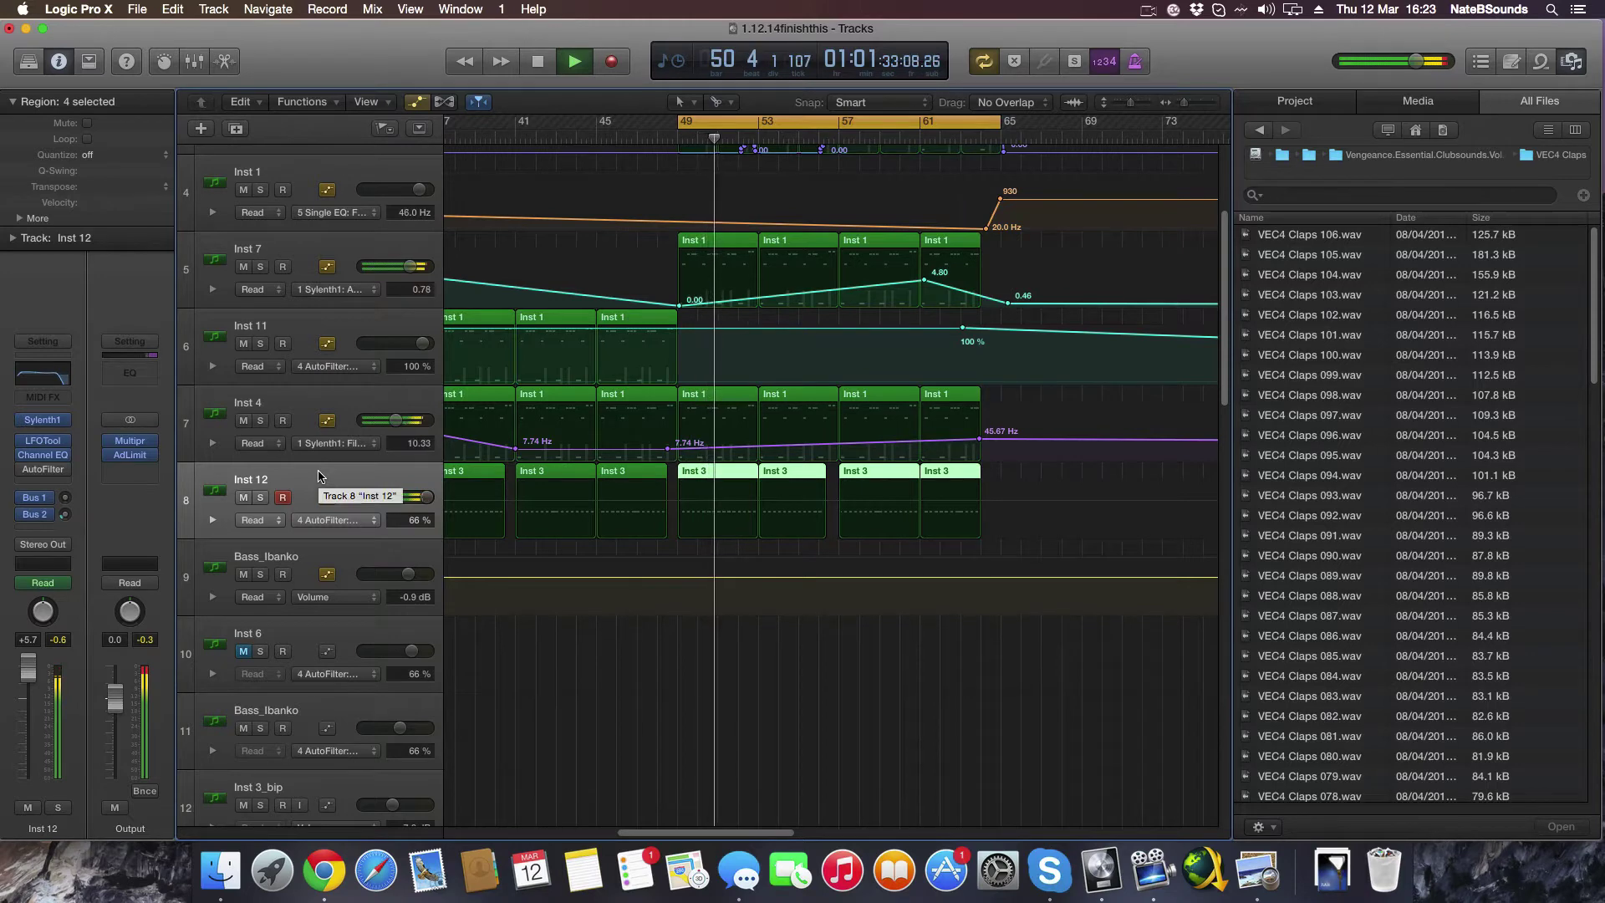
click(261, 498)
click(260, 498)
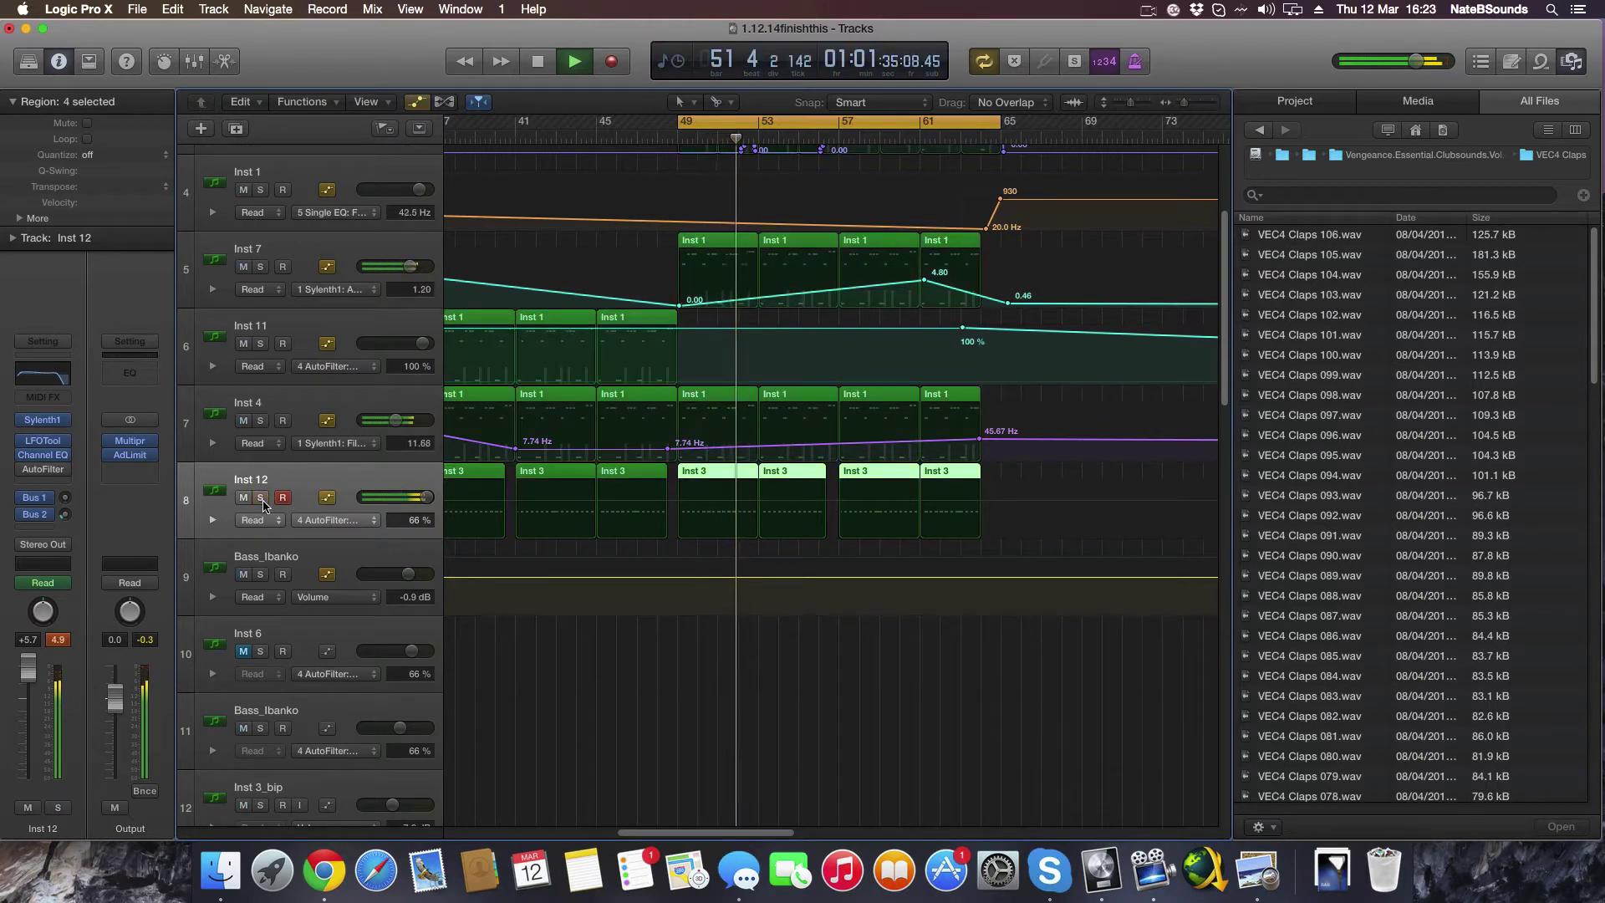
key(space)
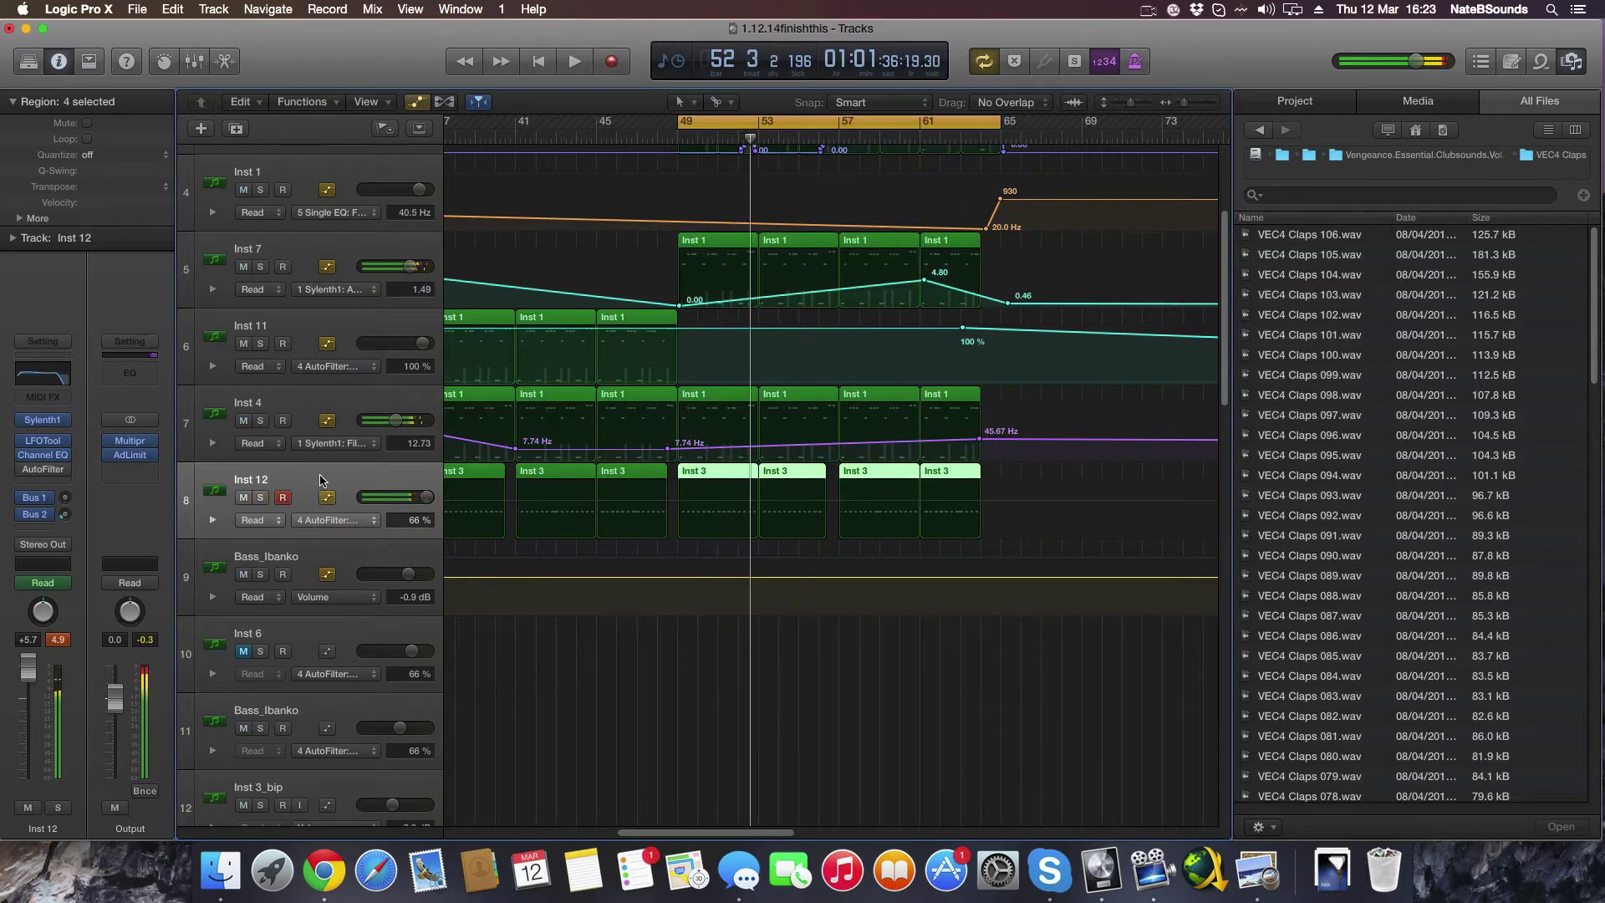
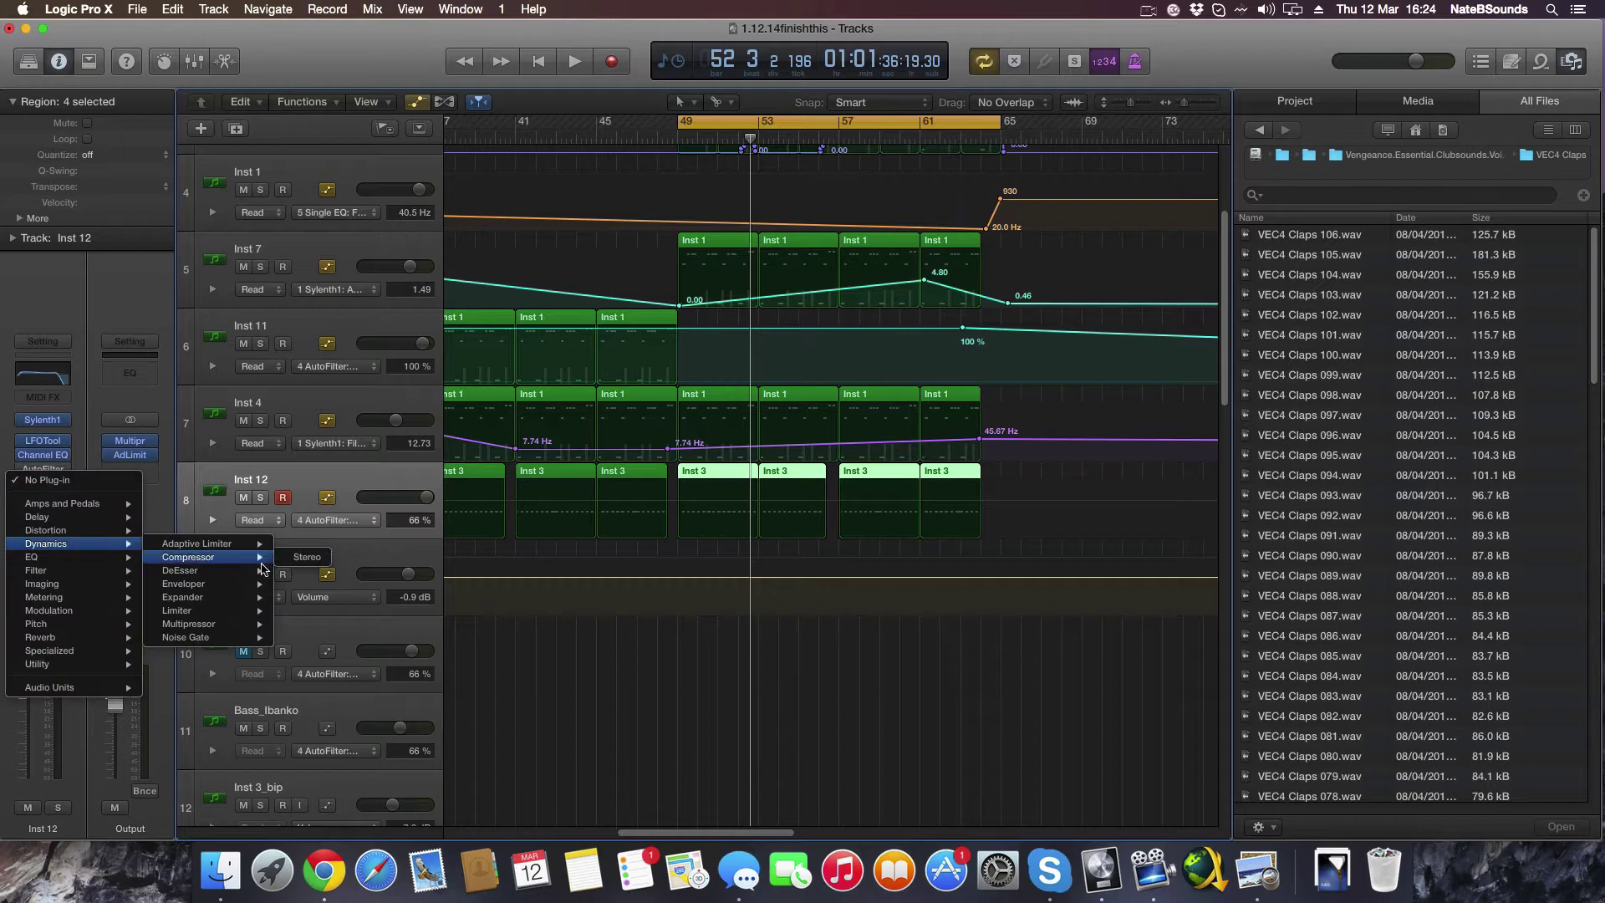
Insert a stereo Compressor on the Inst 12 track and briefly check the track's LFOTool settings
click(306, 568)
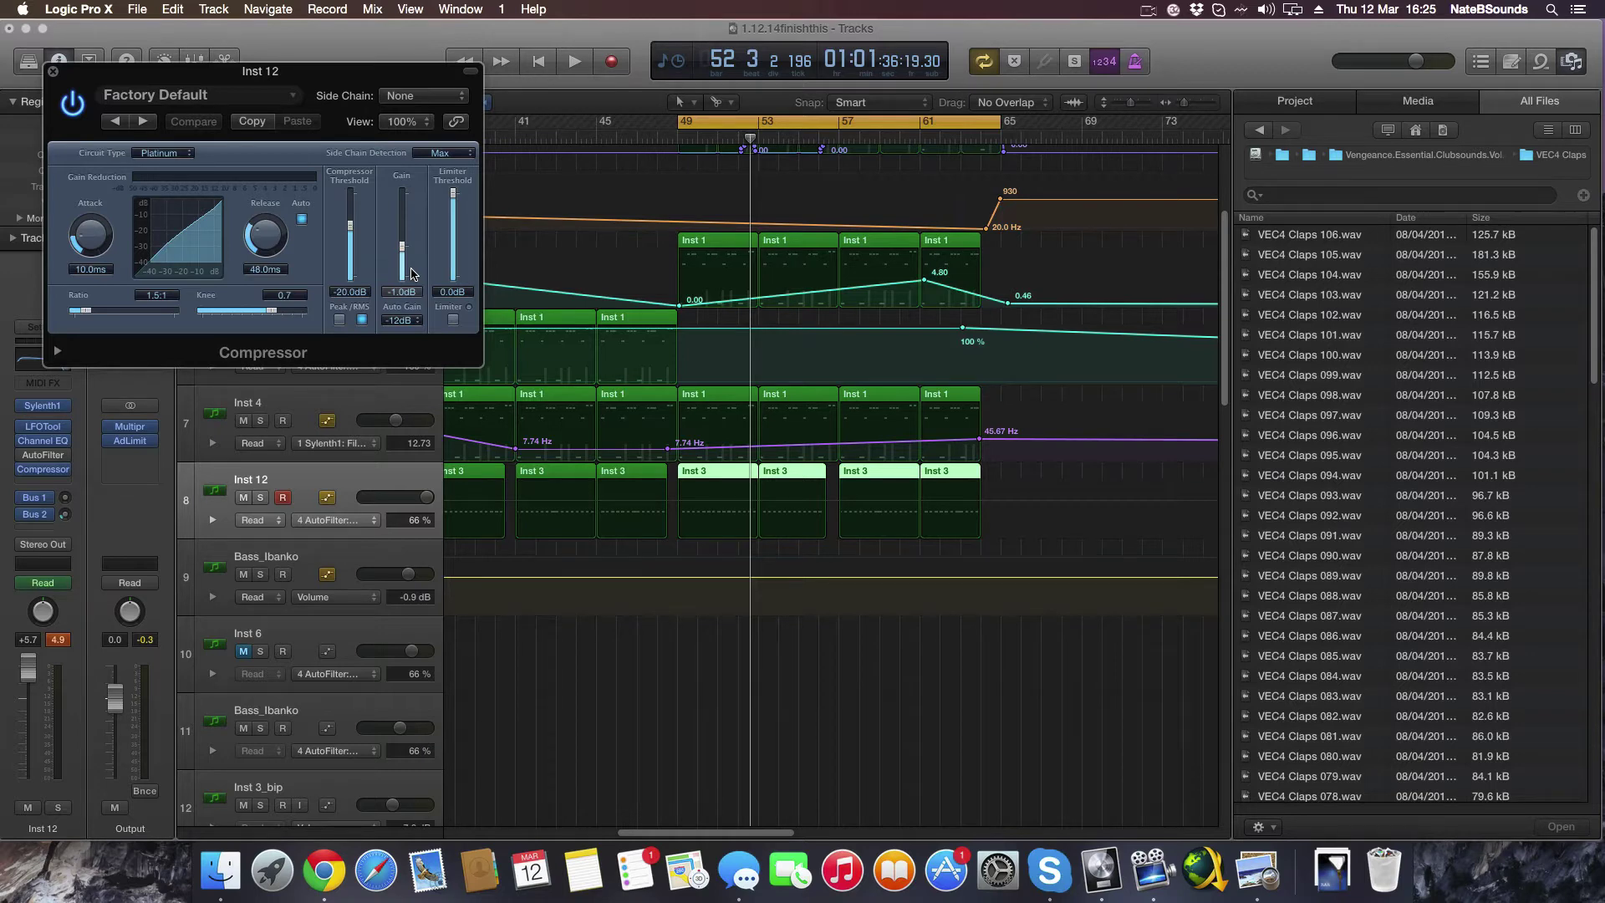
drag(321, 84, 596, 184)
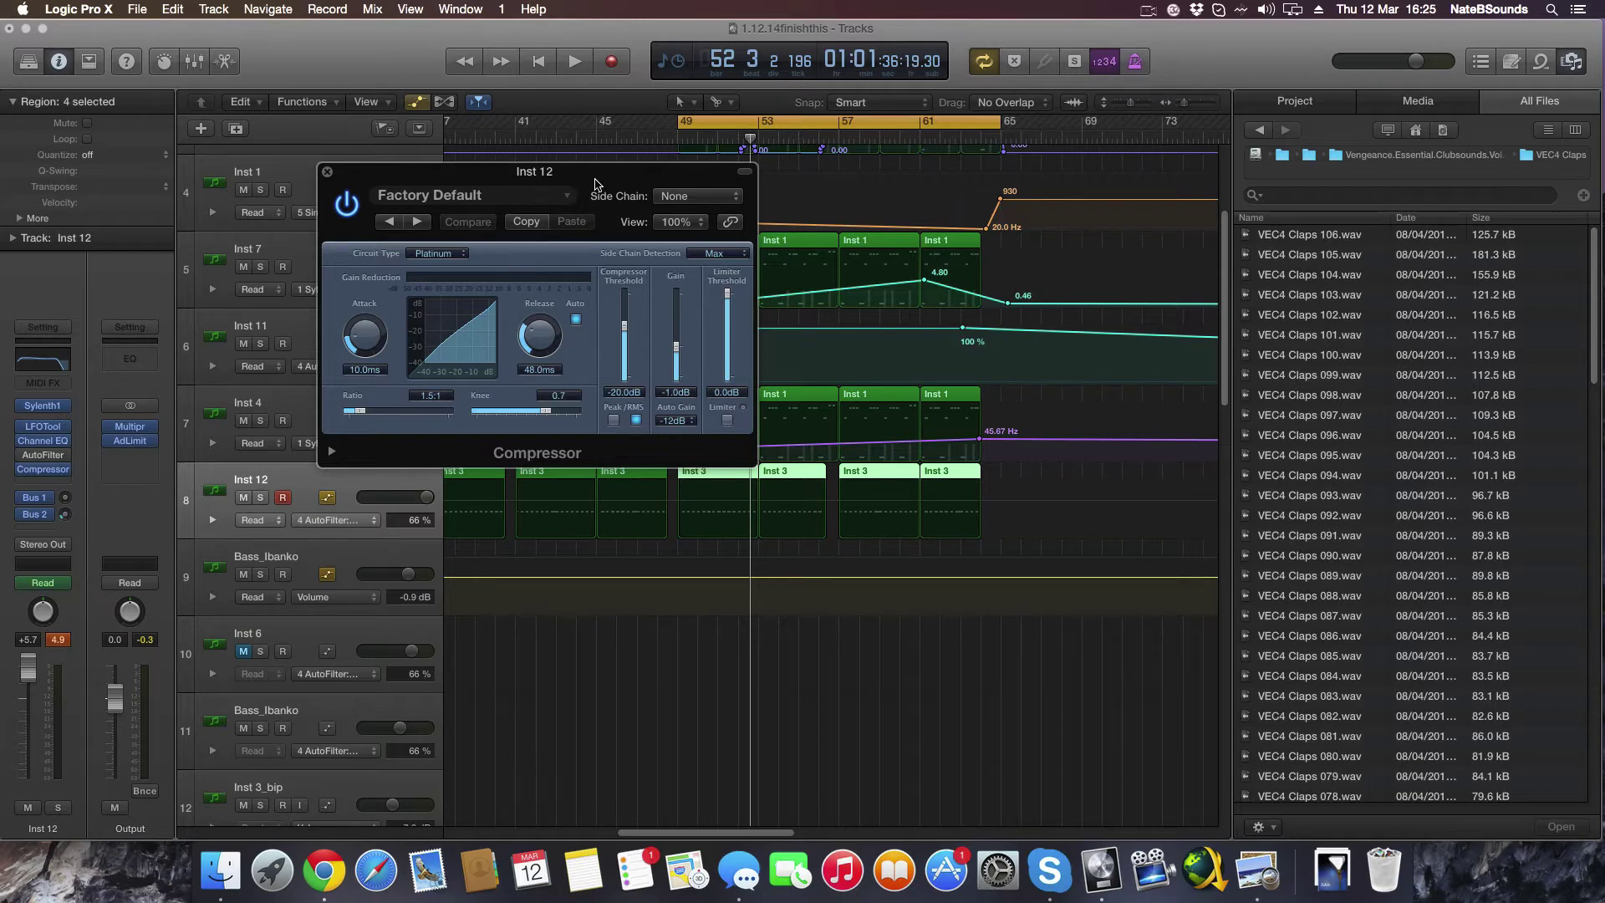
click(53, 427)
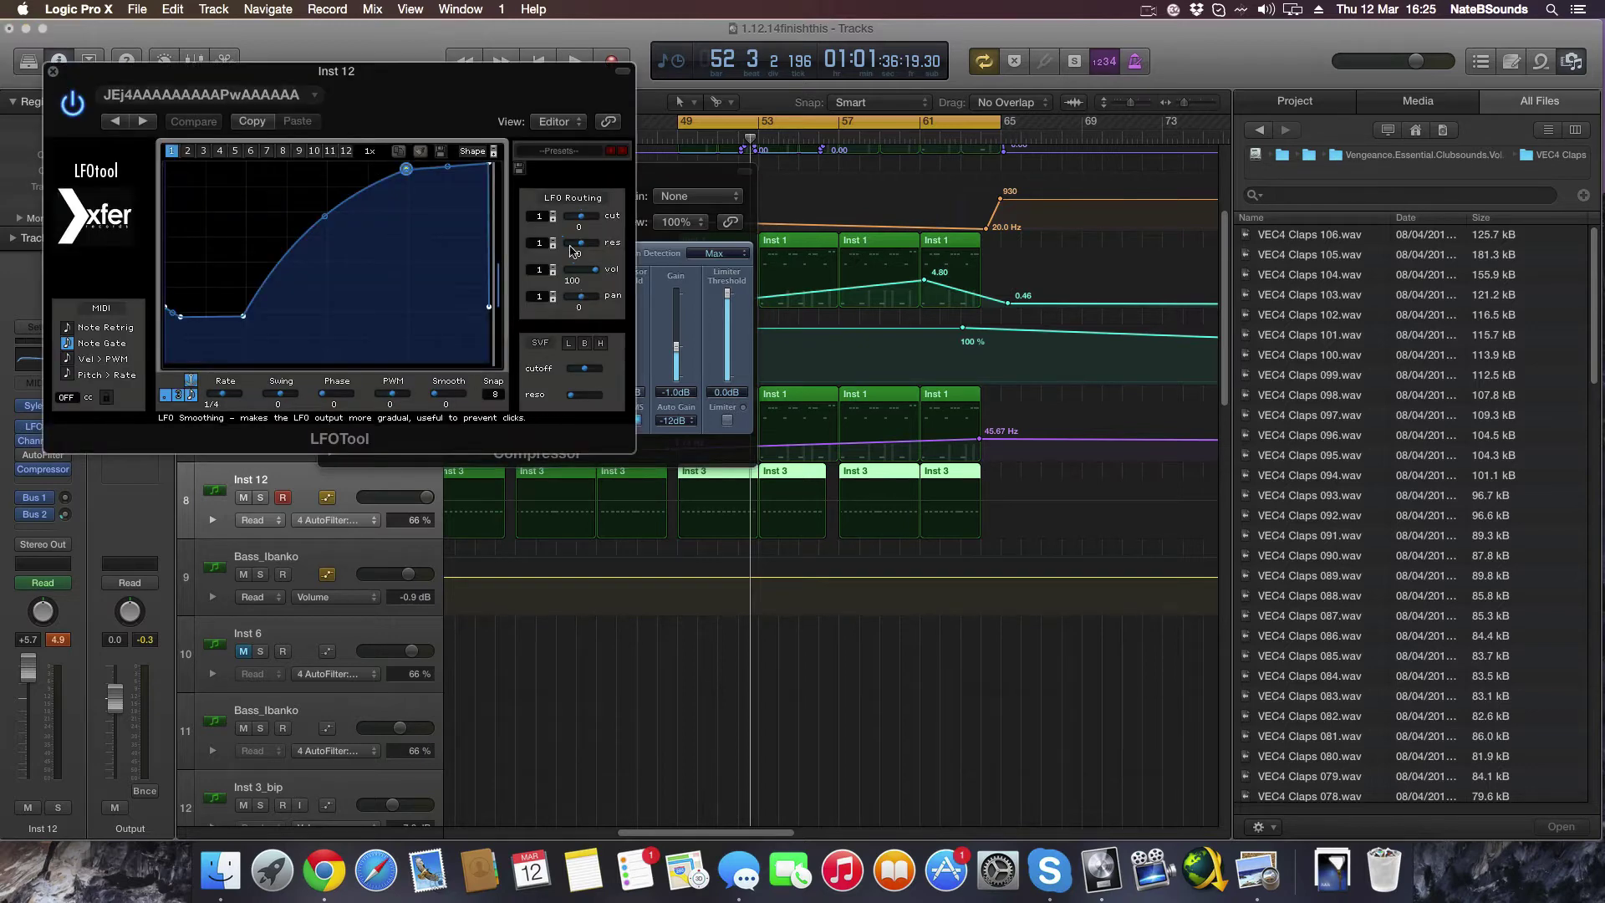
click(53, 71)
click(589, 180)
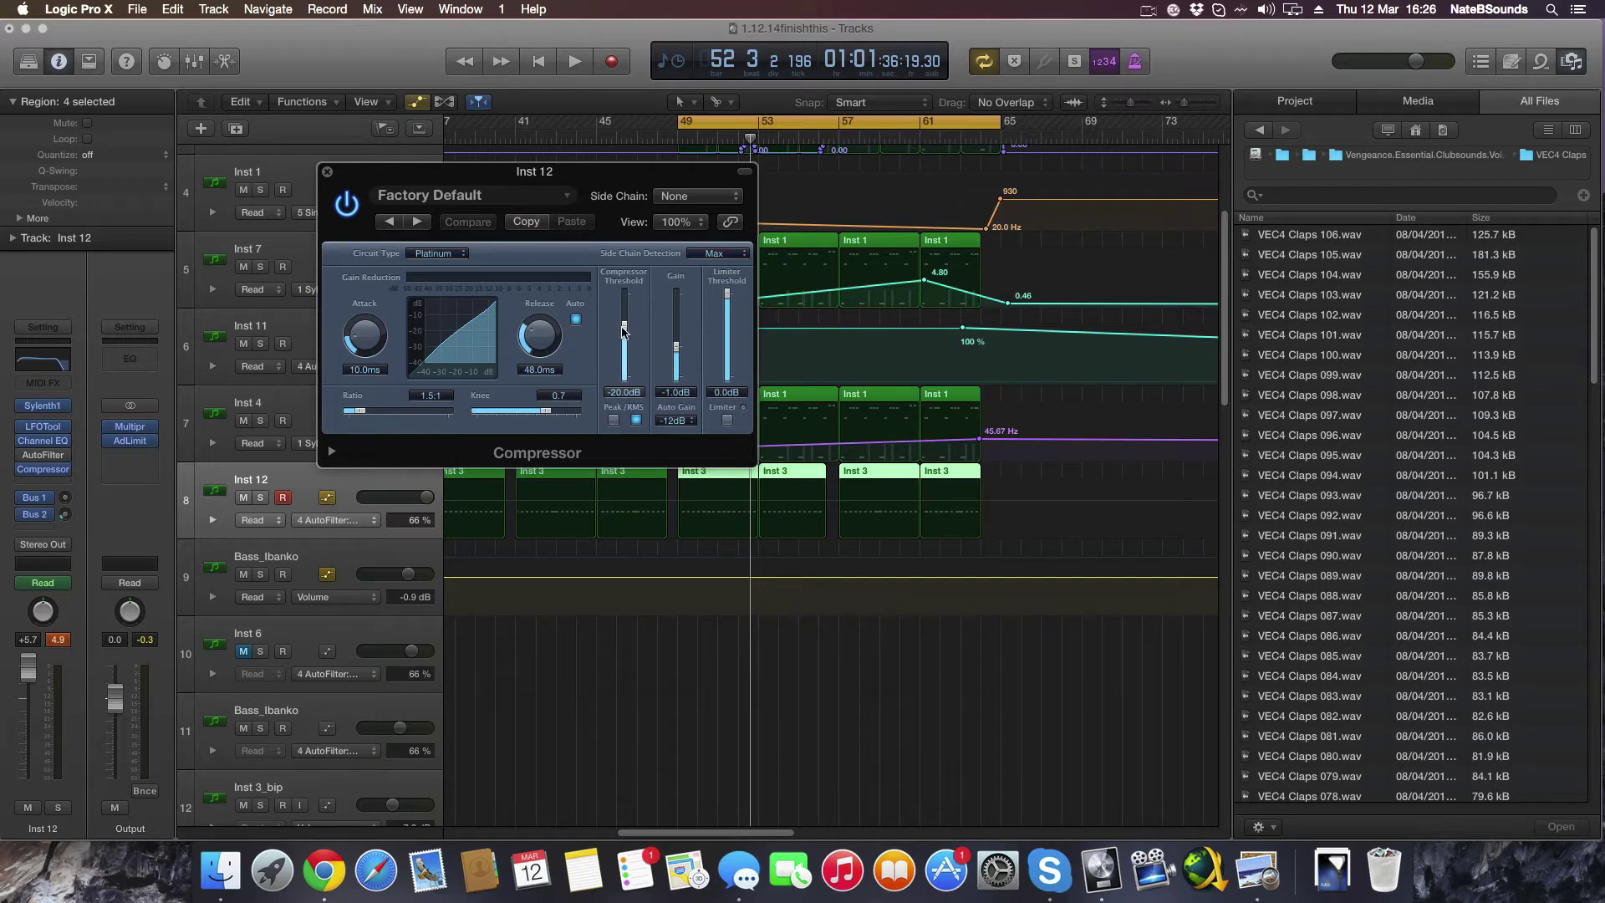
Set the Compressor's threshold to -20.5 dB and its ratio to 1.0:1, and play the section to check the gain reduction
drag(625, 334, 625, 320)
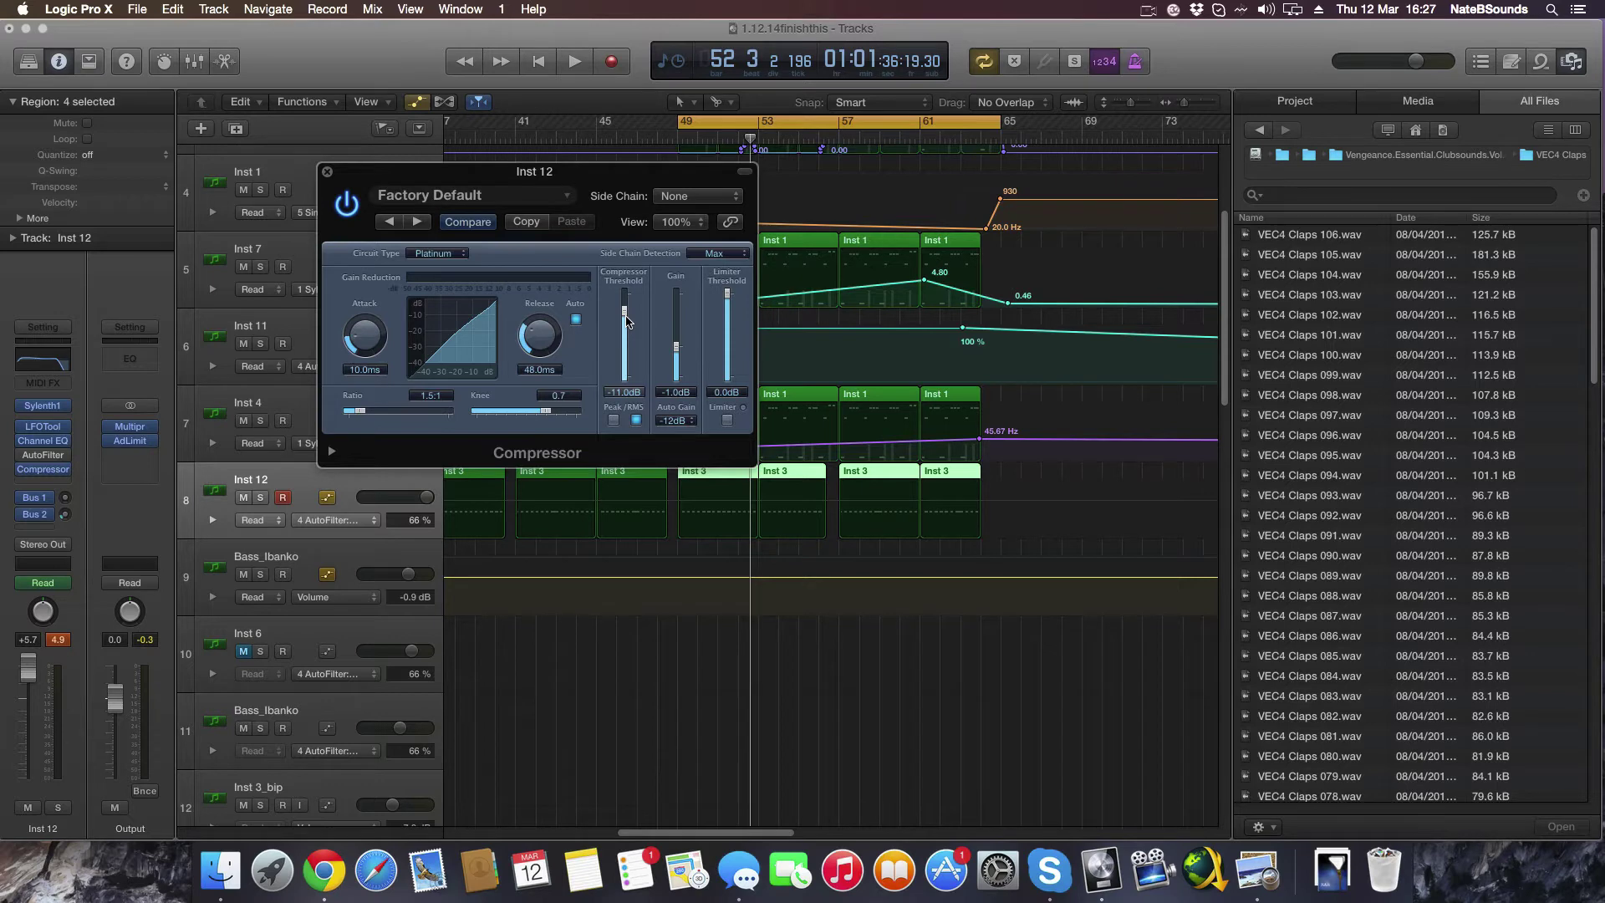
drag(623, 328, 625, 346)
drag(357, 411, 351, 416)
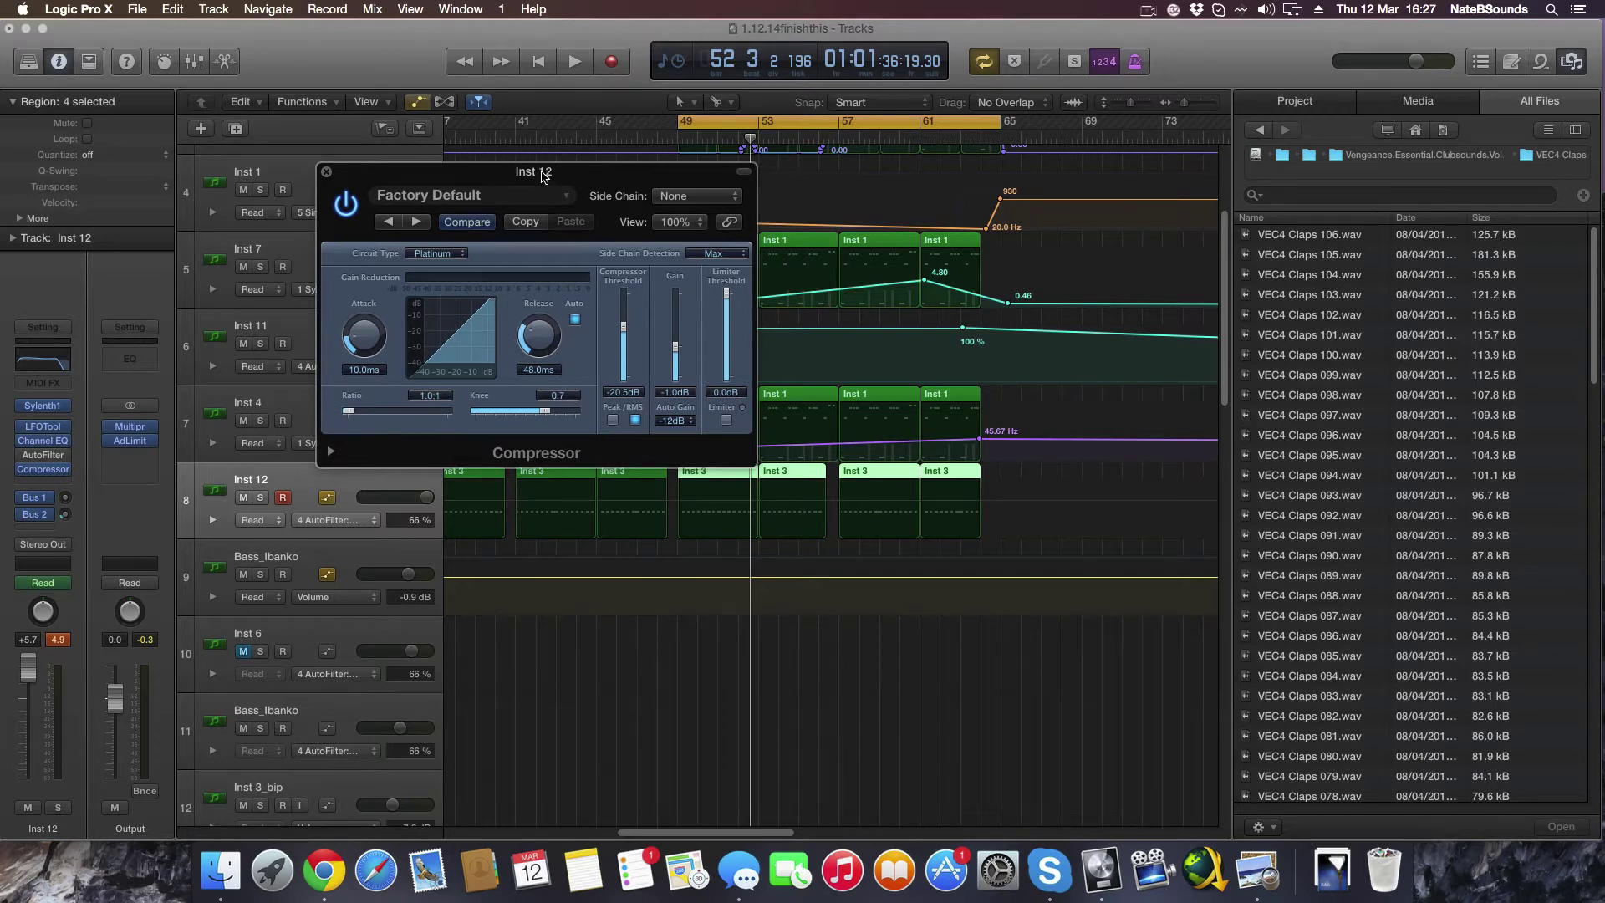
drag(548, 175, 494, 176)
key(space)
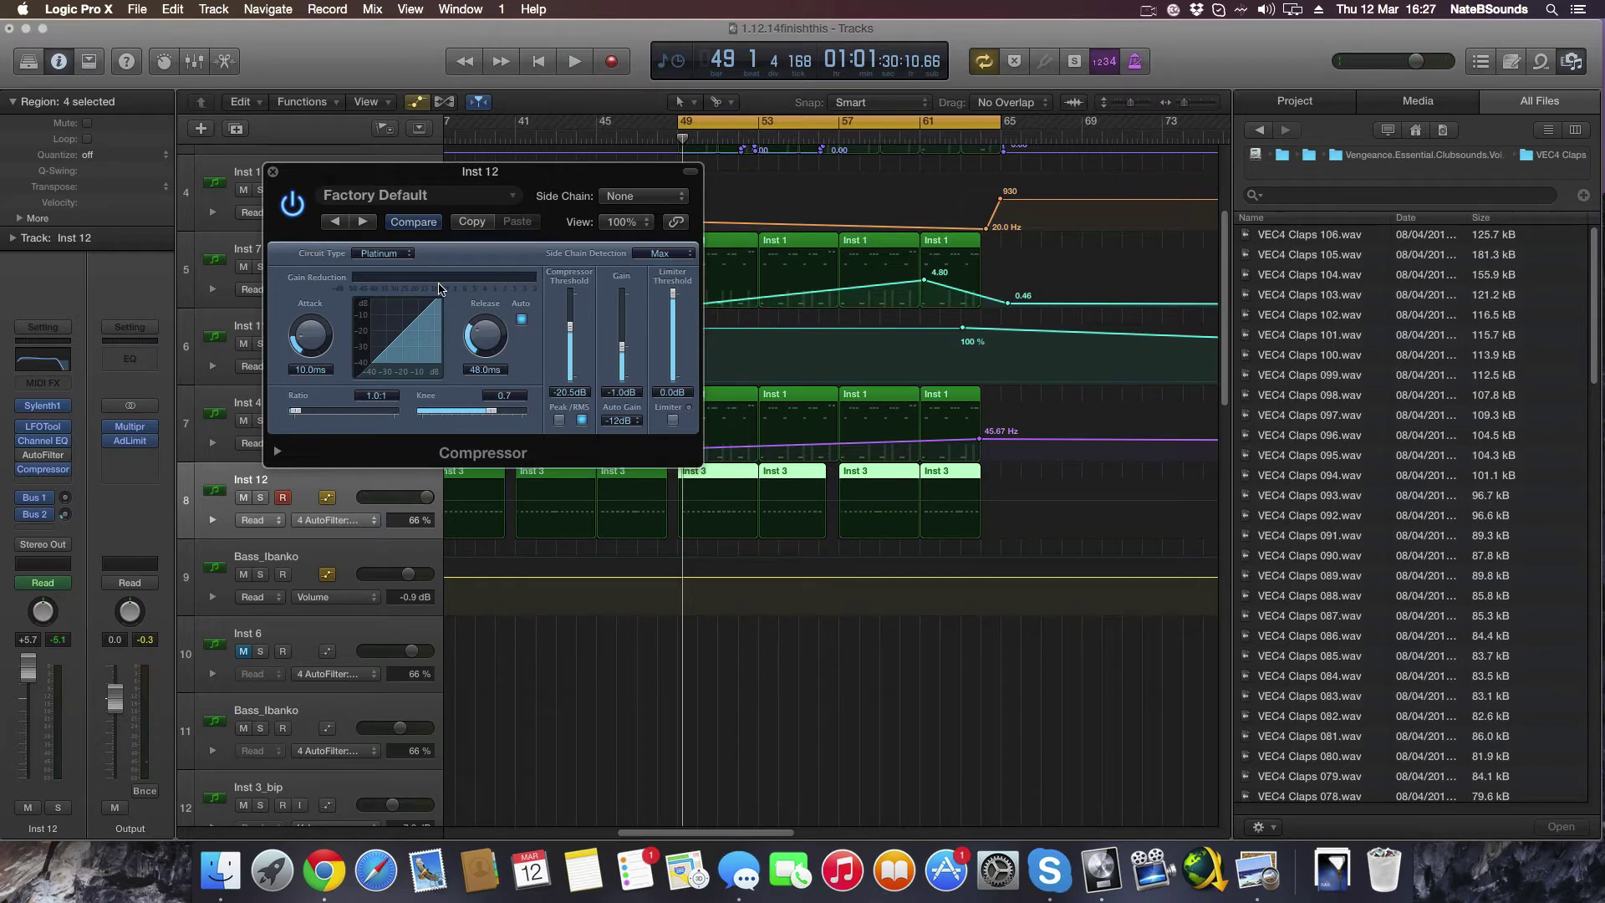
drag(546, 192, 477, 167)
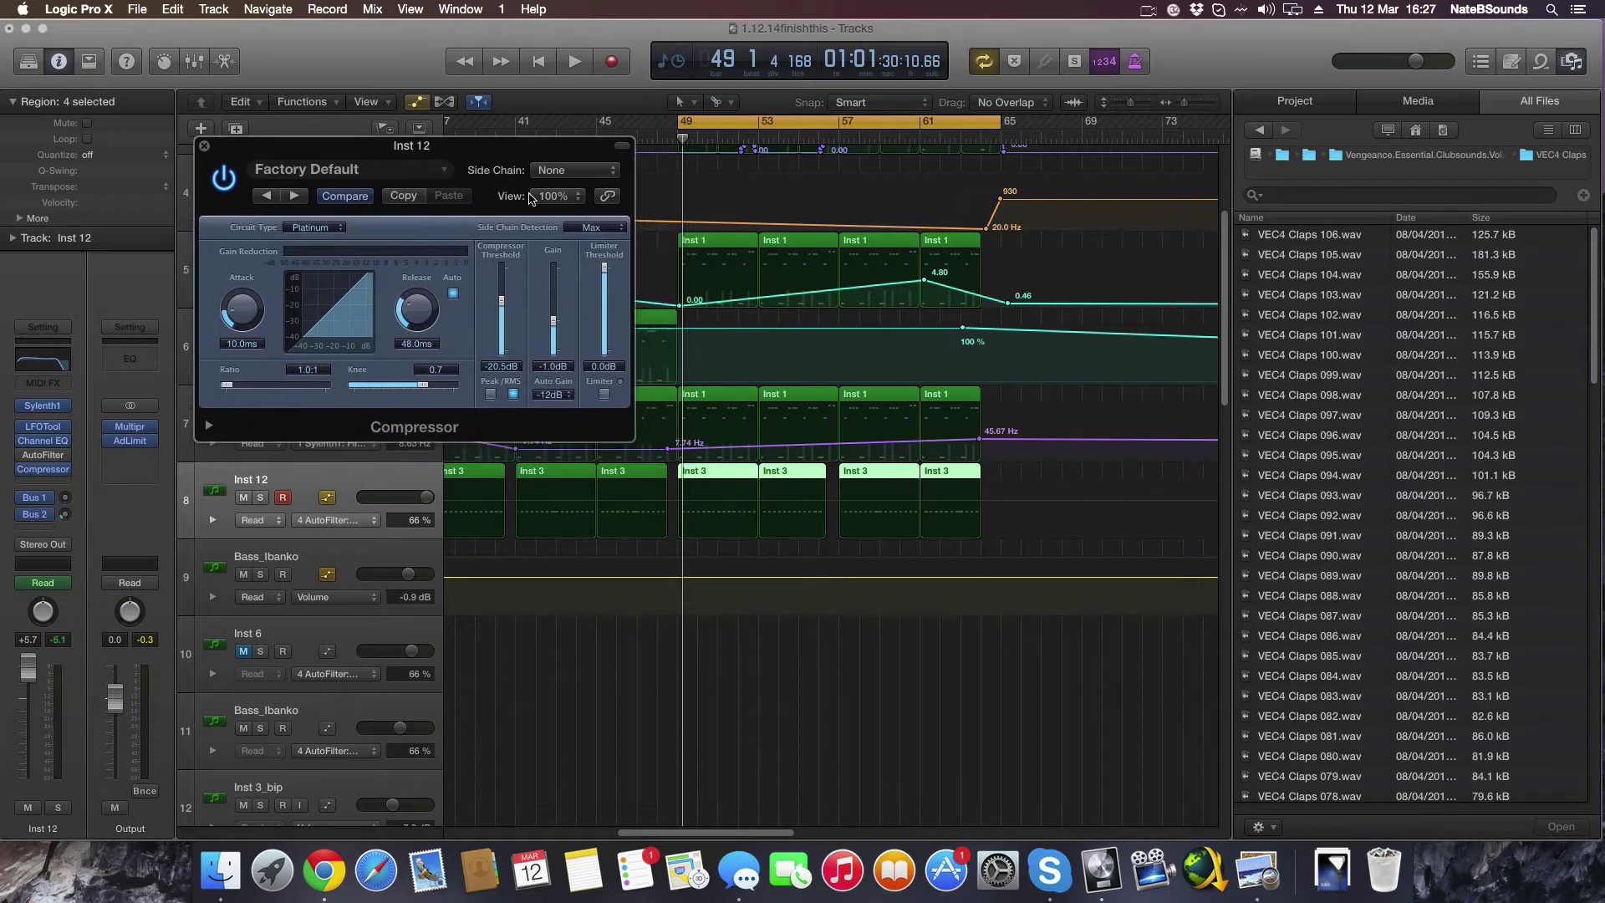
key(space)
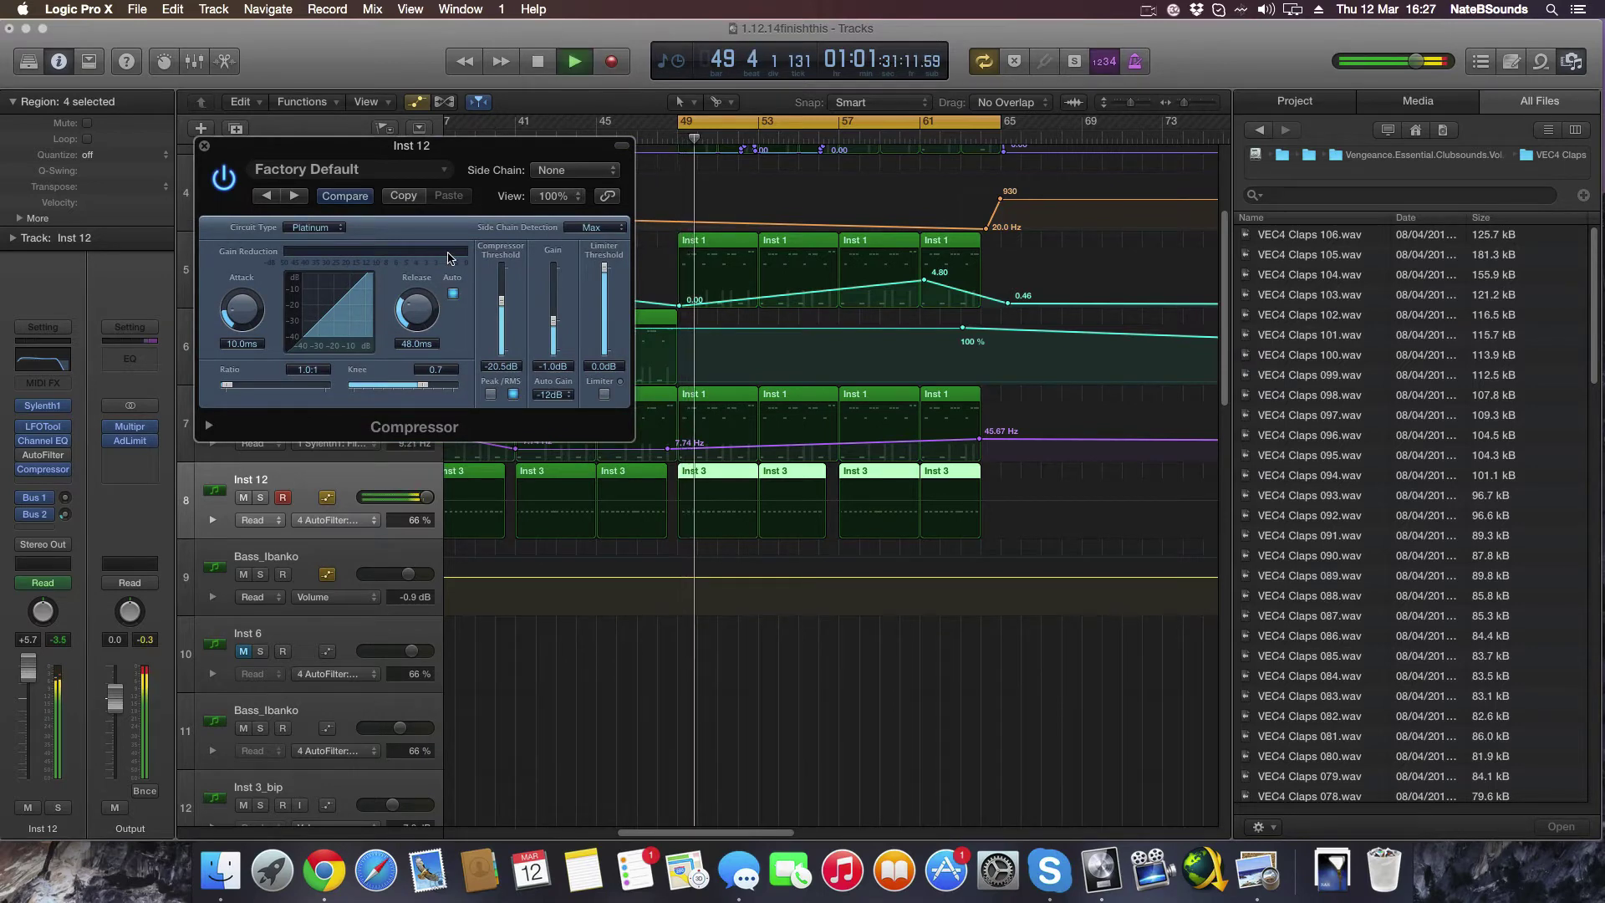
key(space)
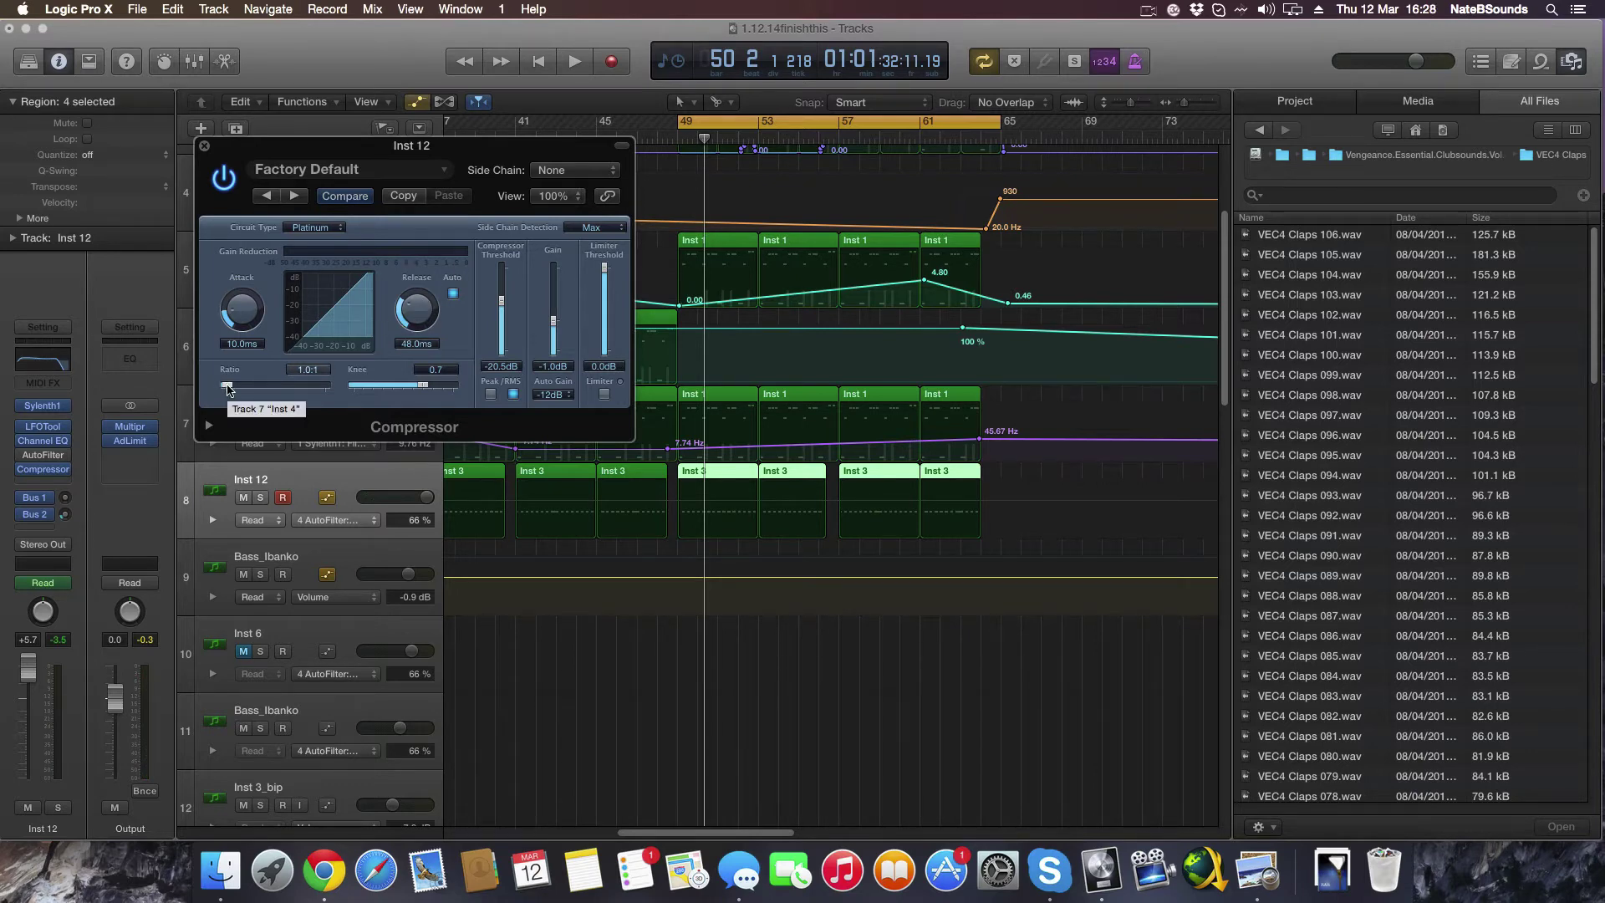
Set the Compressor's ratio to 2.0:1 and its gain to 2.0 dB while playing back the section
mouse_move(227, 387)
mouse_down()
mouse_move(267, 393)
mouse_move(248, 392)
mouse_move(248, 374)
mouse_up()
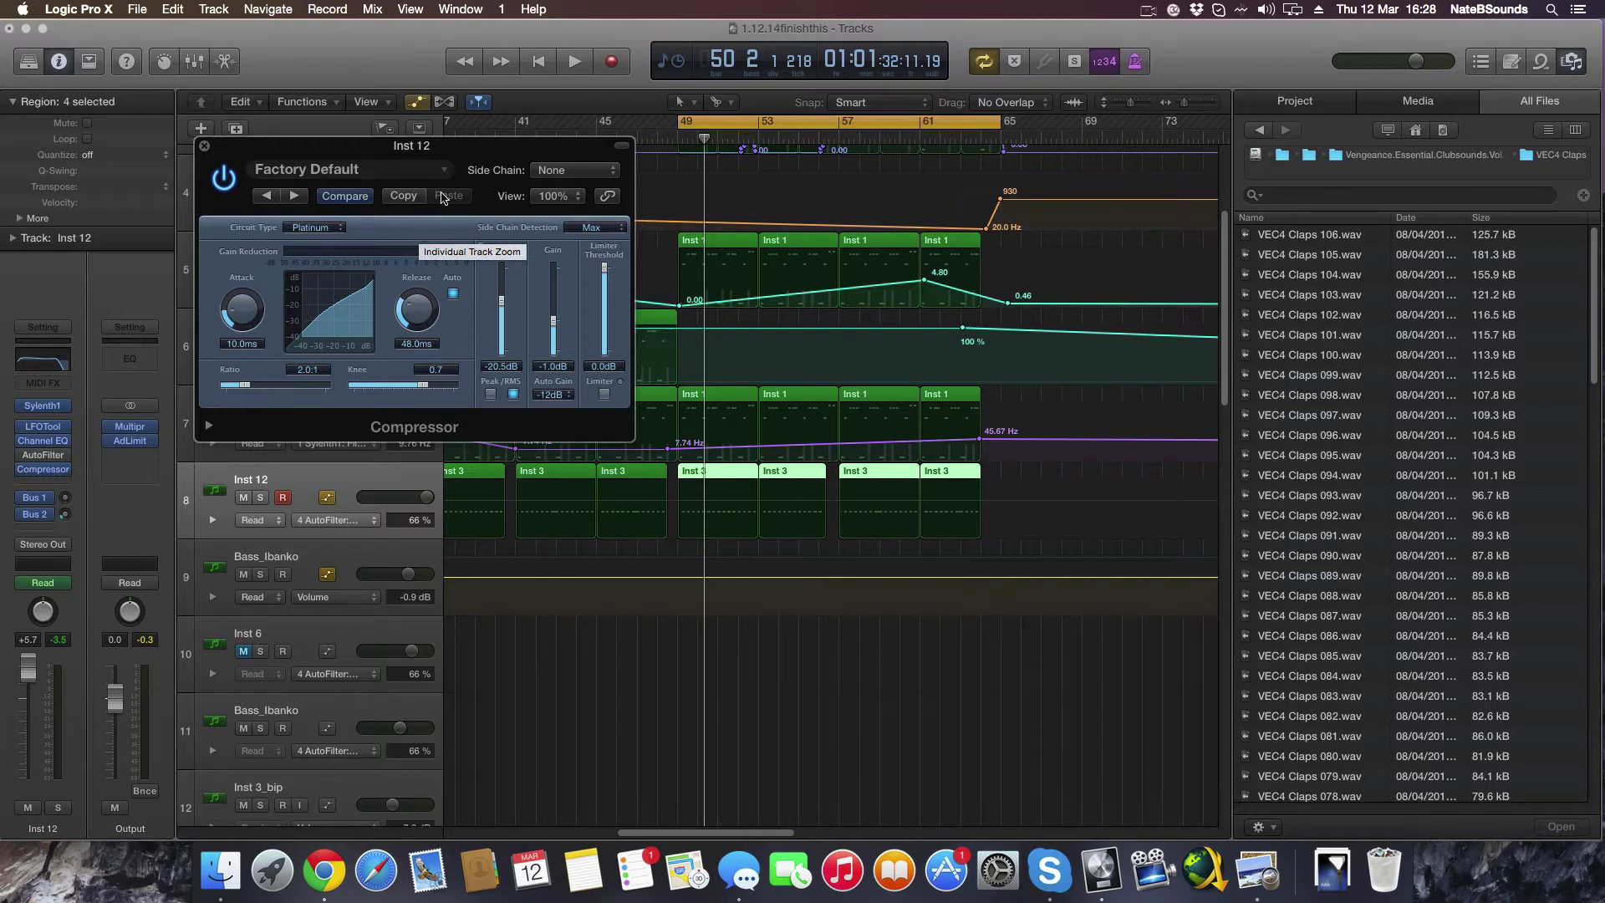
key(space)
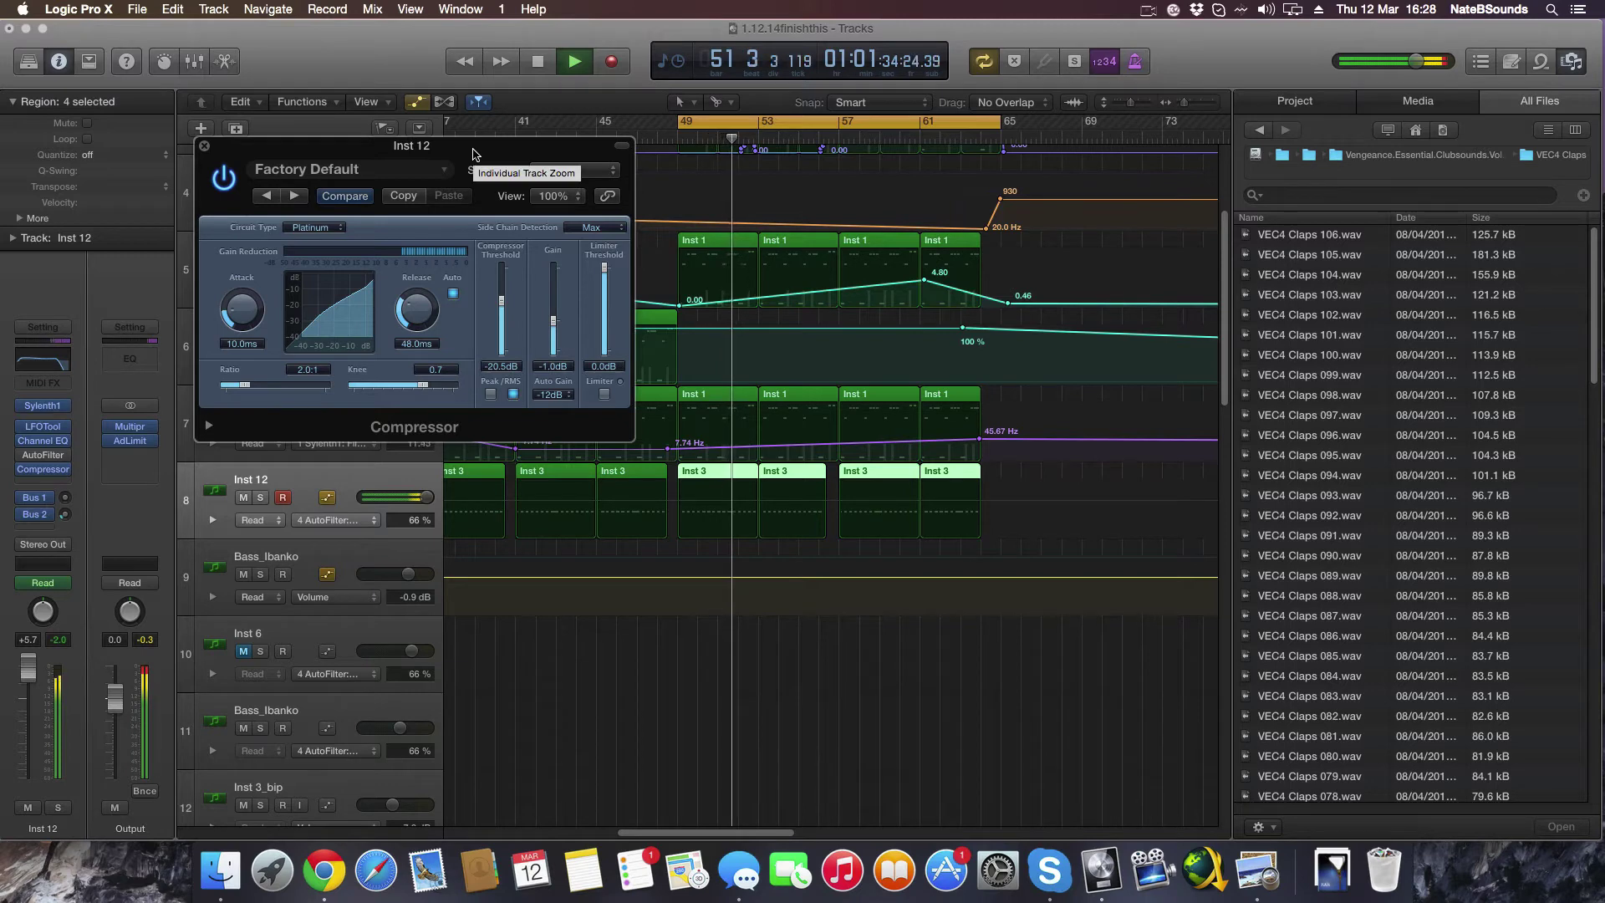
key(space)
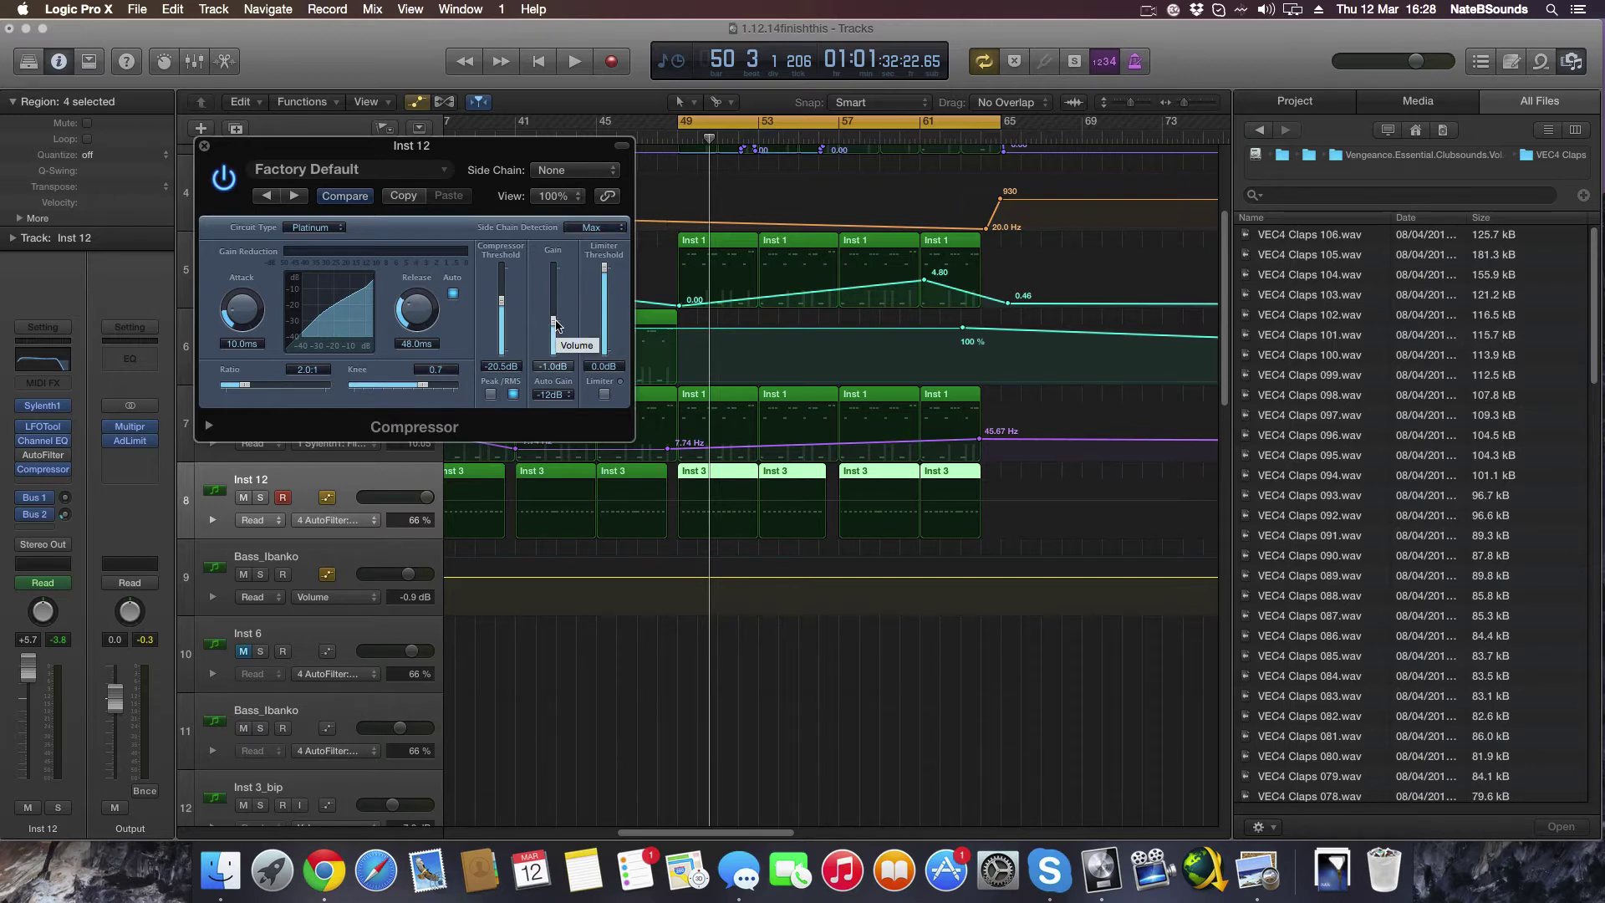
drag(556, 326, 571, 315)
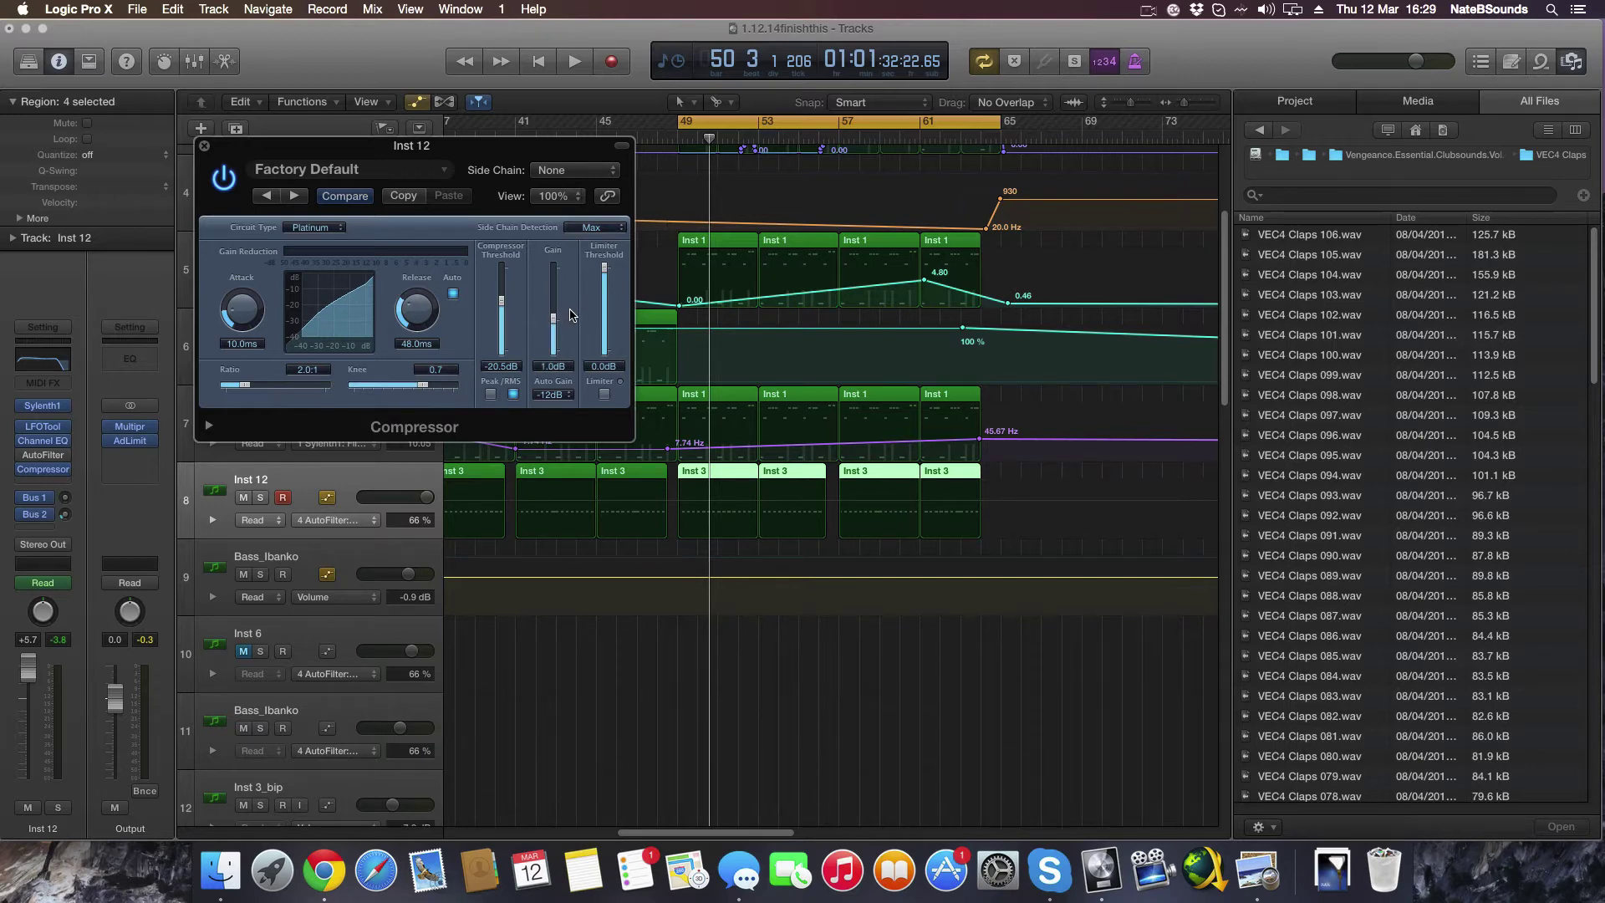
key(space)
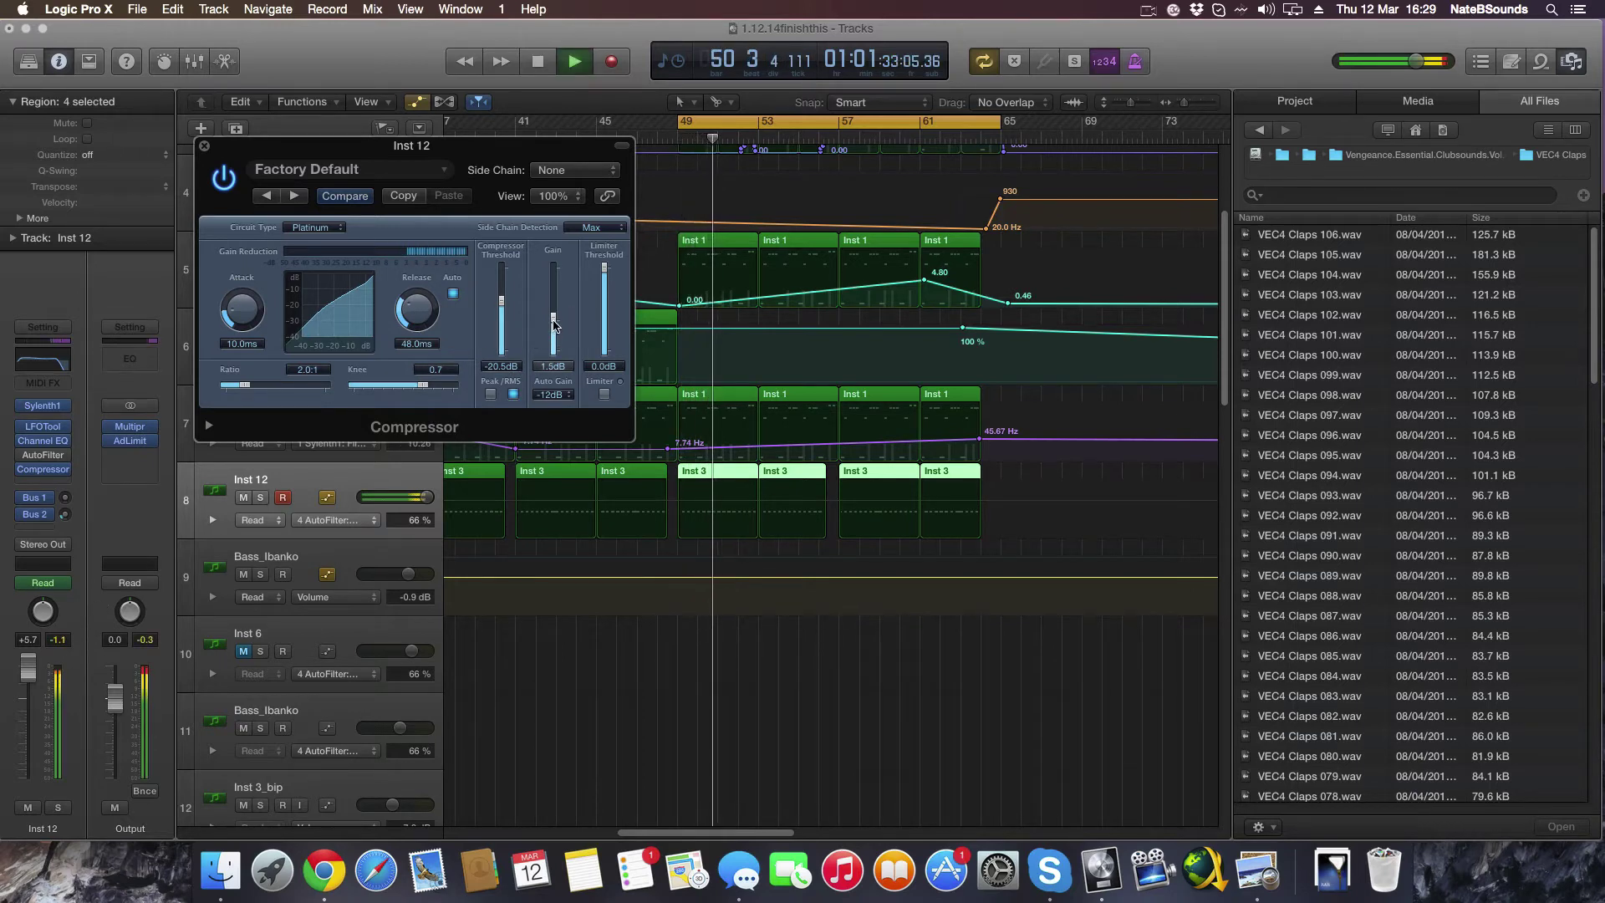
drag(554, 327, 555, 323)
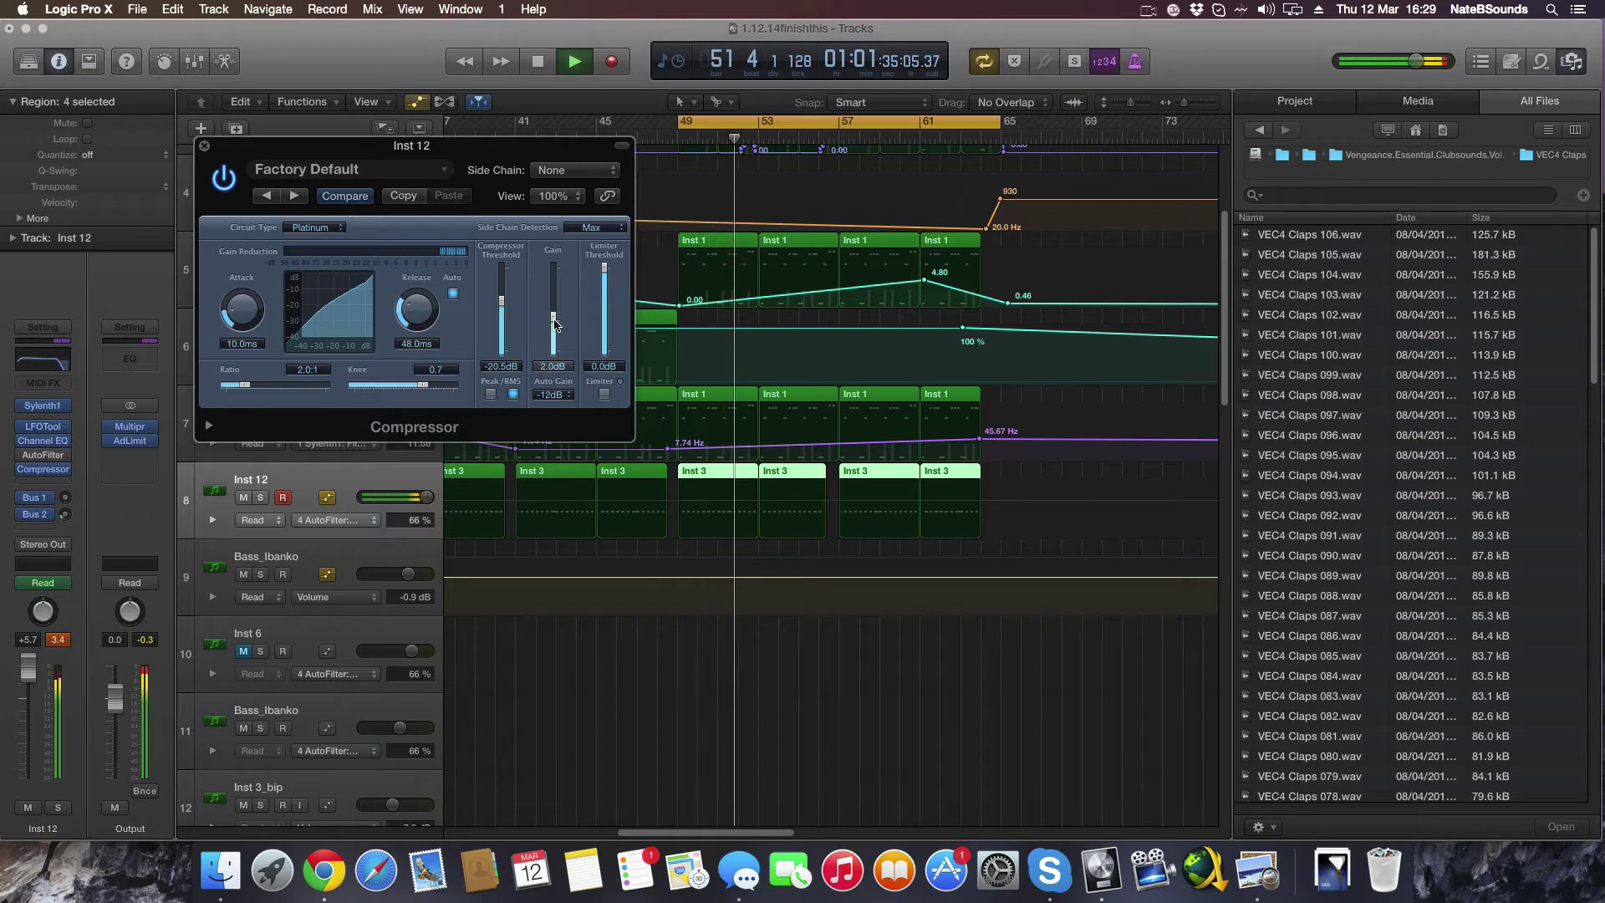
key(space)
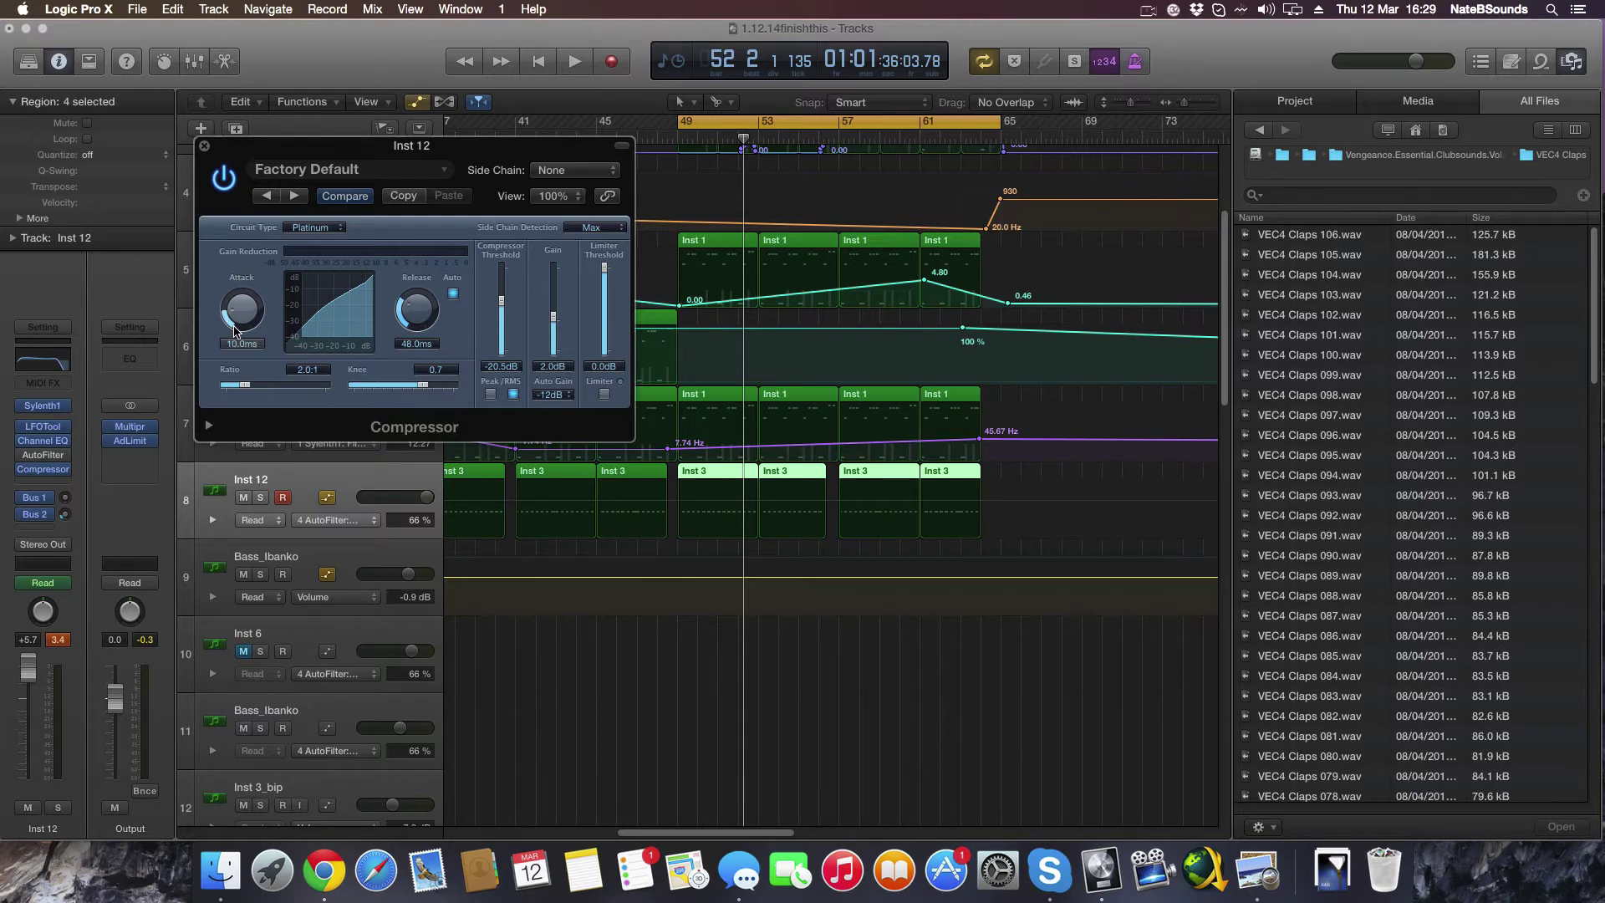
Set the Compressor's attack to 0.0 ms, its release to 21.0 ms and its threshold to -20.0 dB
mouse_move(235, 331)
mouse_down()
mouse_move(249, 309)
mouse_move(255, 355)
mouse_up()
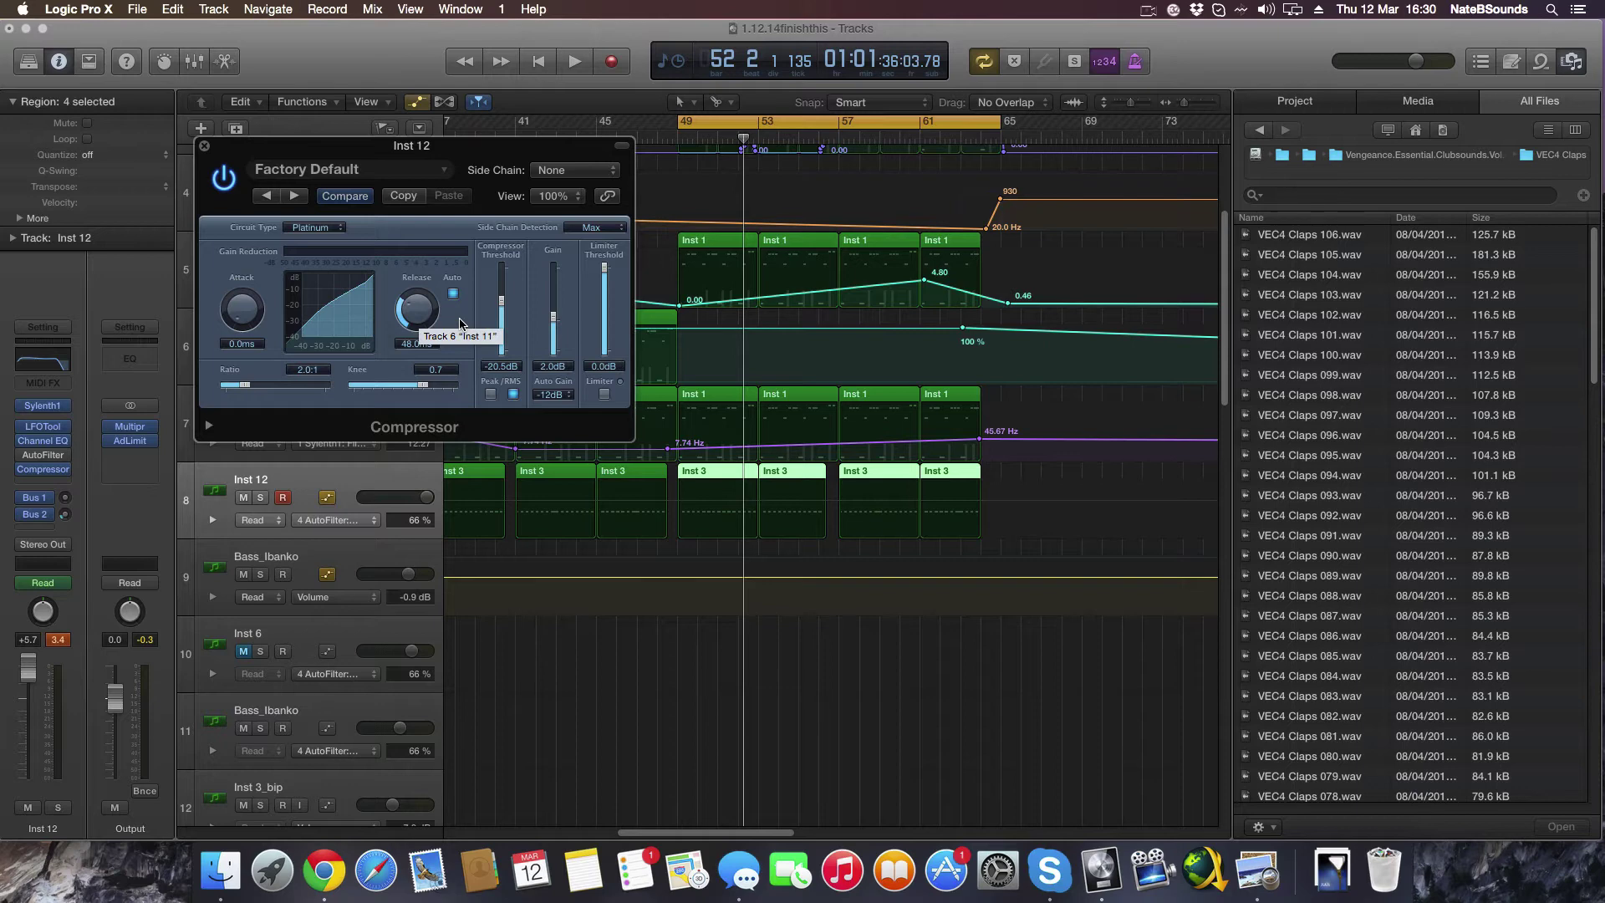
drag(416, 311, 407, 345)
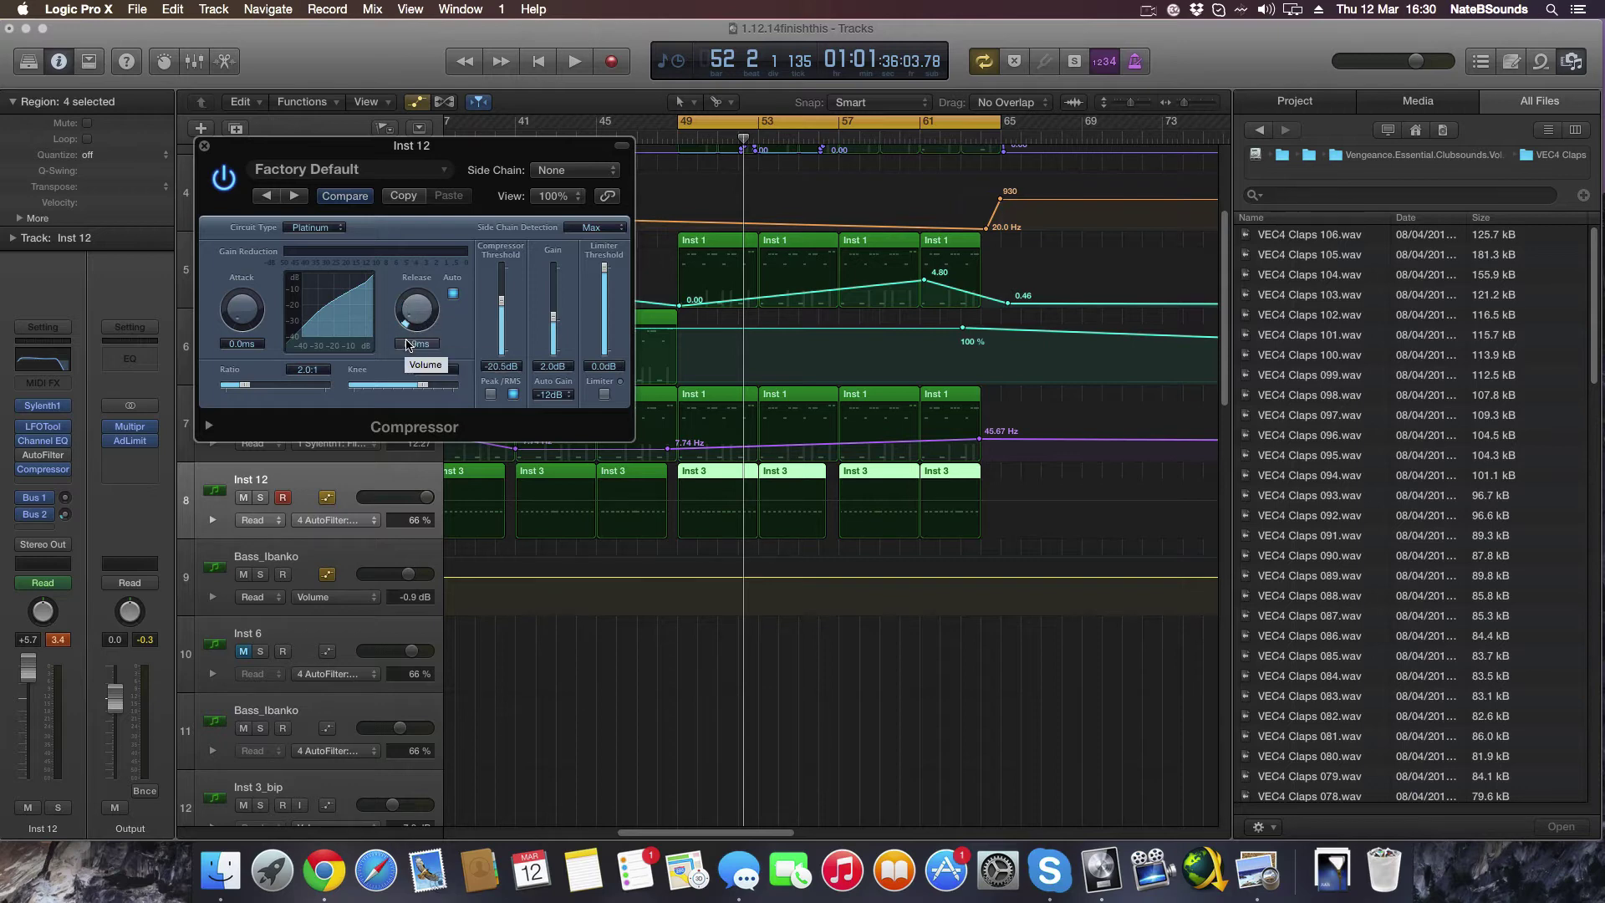
drag(407, 344, 415, 328)
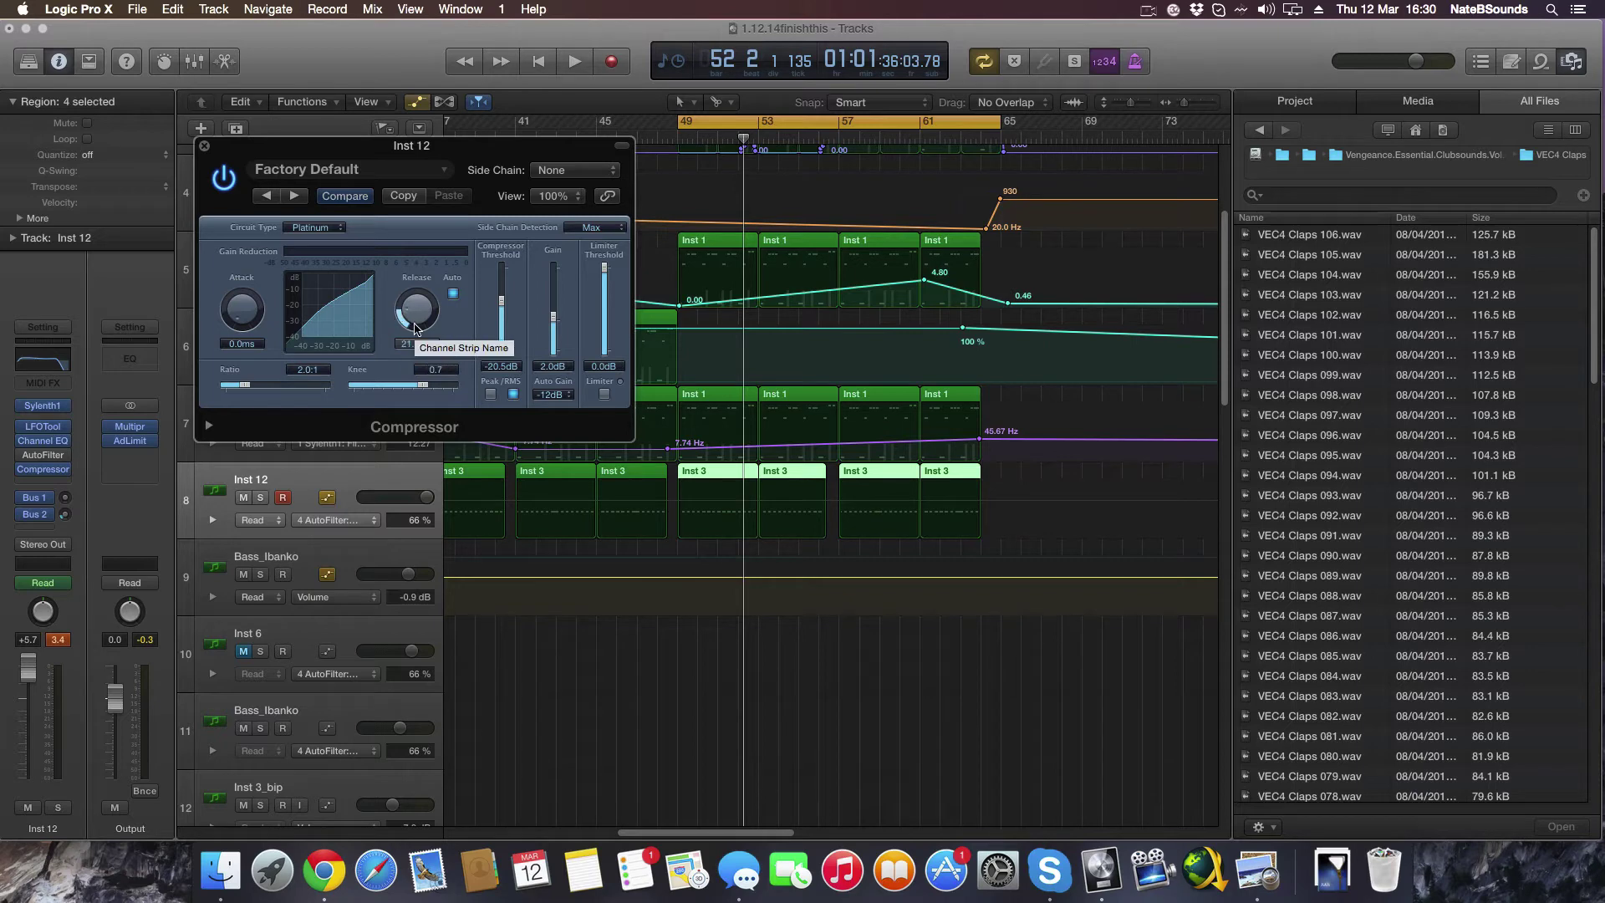
drag(501, 300, 505, 307)
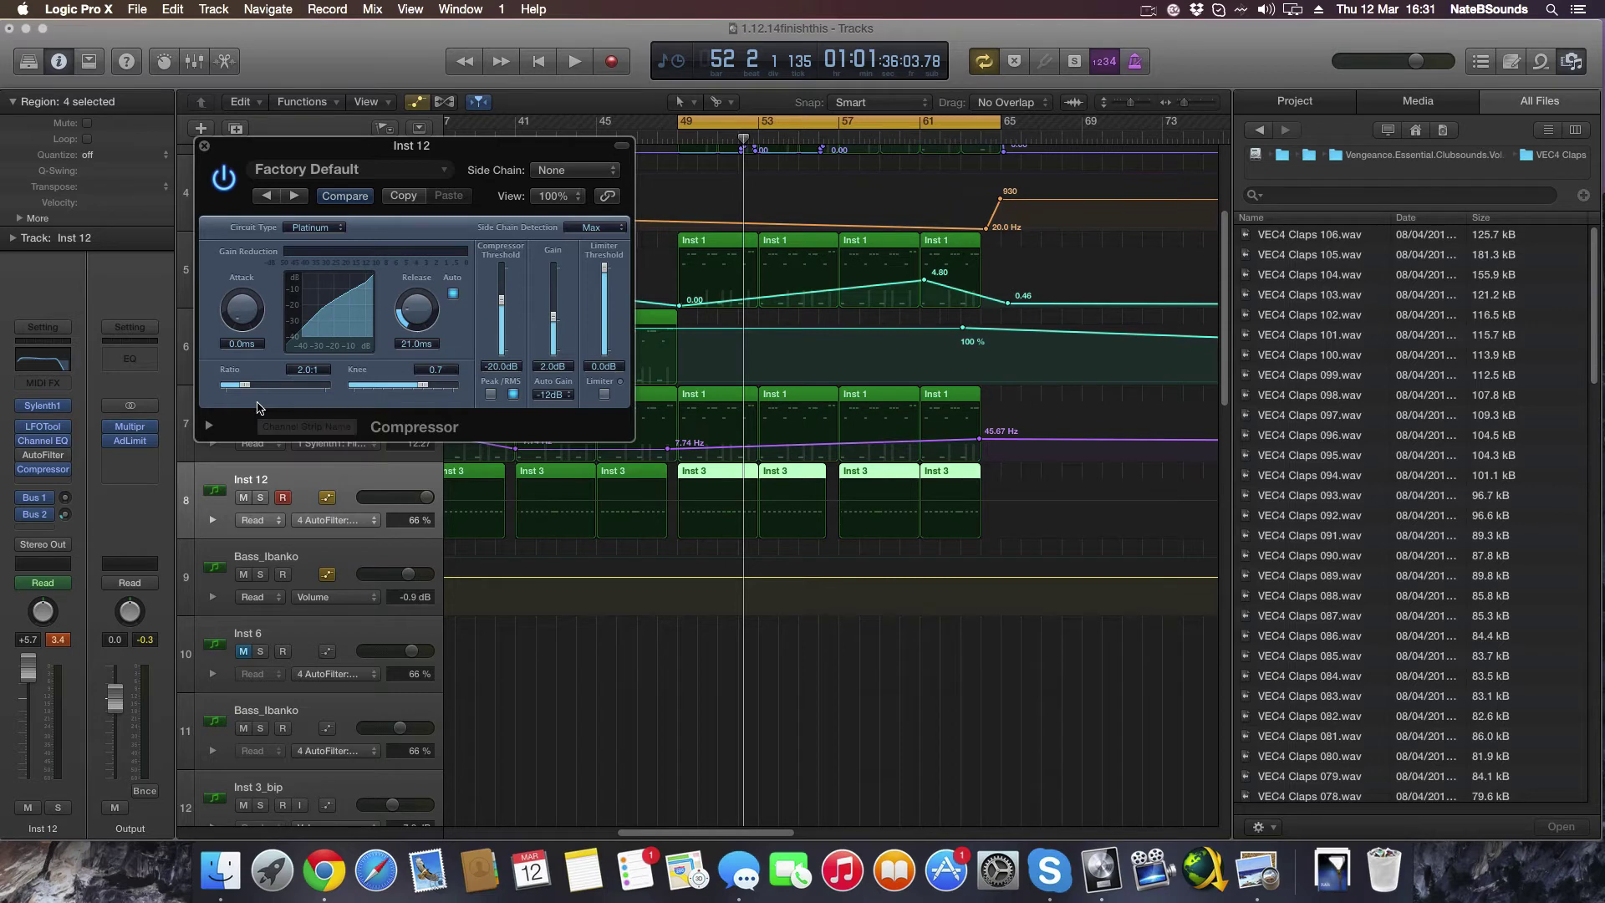
Try Compressor ratios up to 30.0:1 and settle on 3.6:1, and raise the knee to 1.0 and return it to 0.7
drag(249, 389, 331, 393)
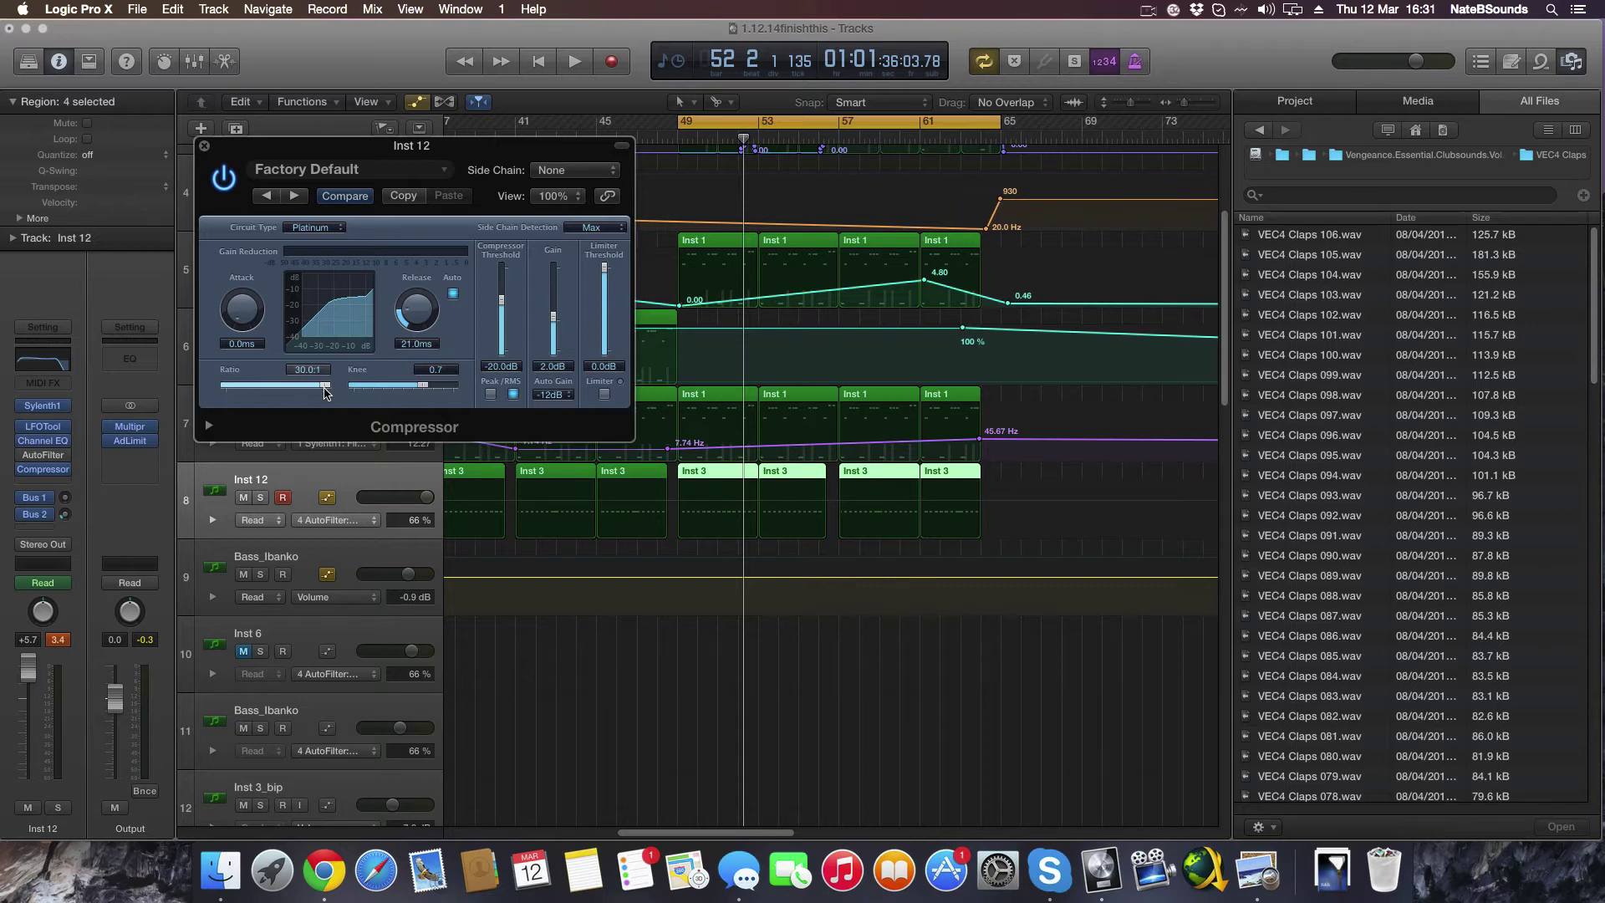
drag(326, 391, 249, 405)
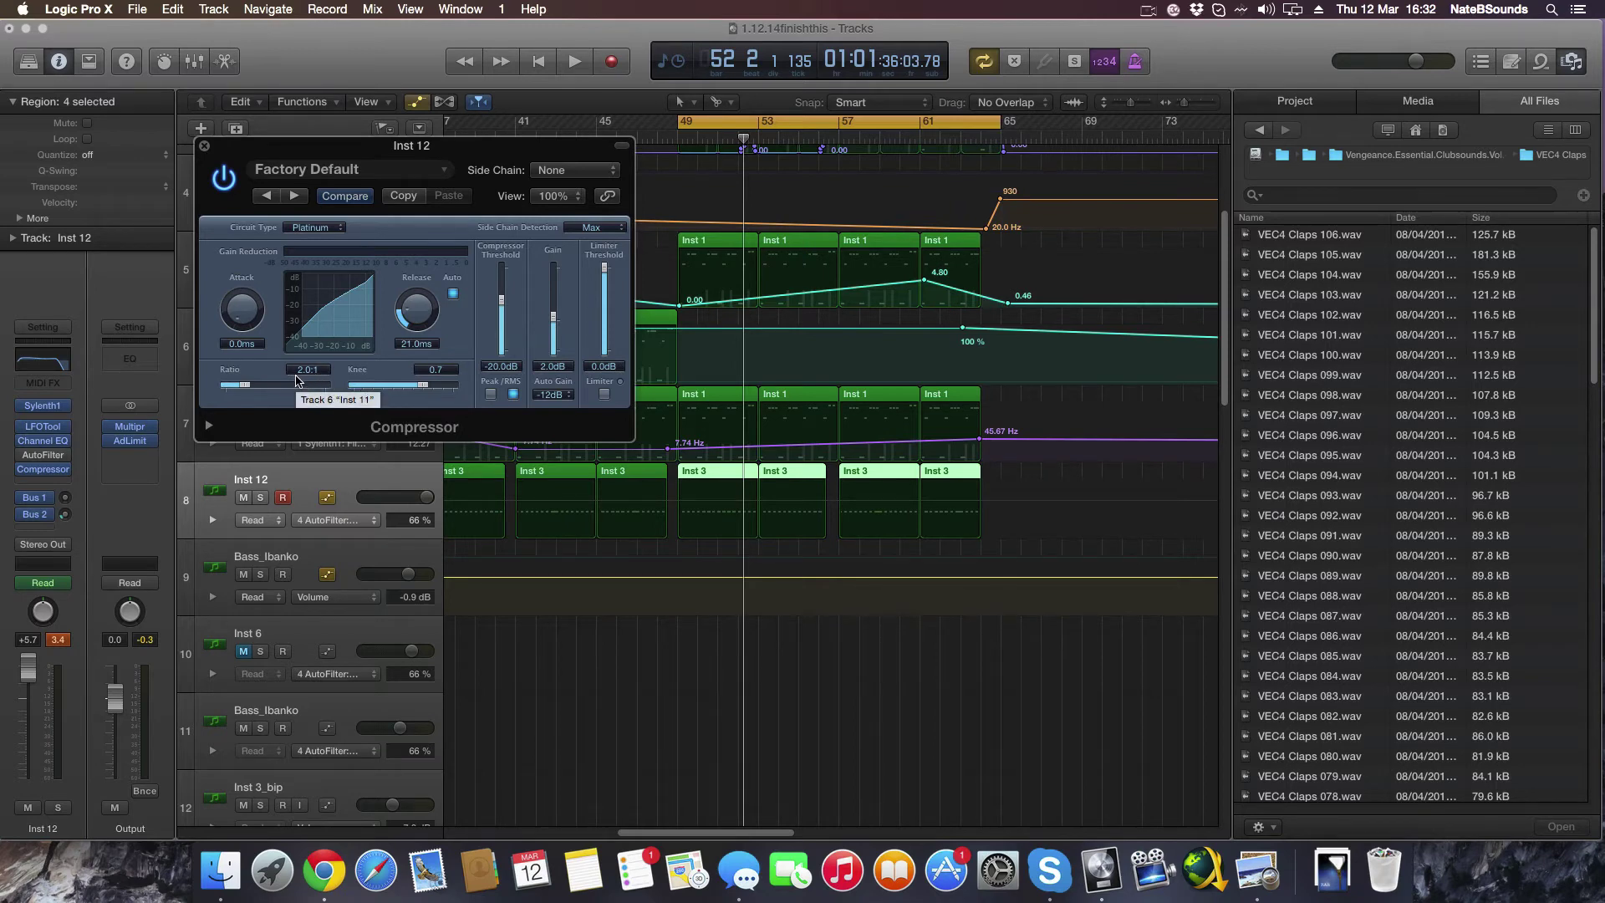
drag(249, 386, 298, 381)
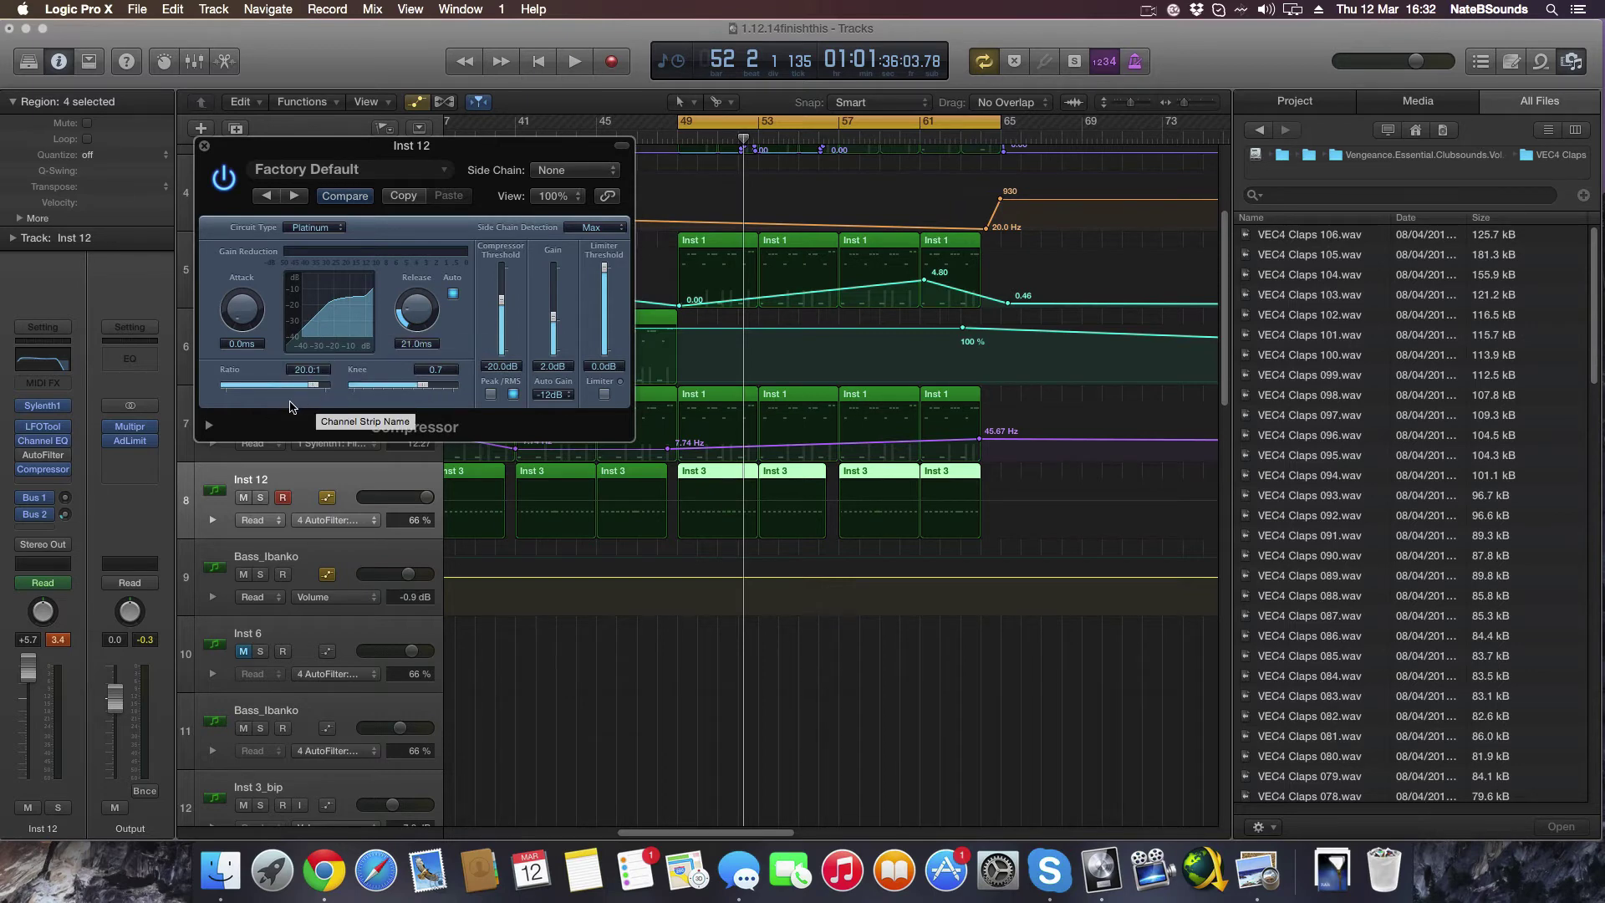
drag(314, 386, 263, 389)
mouse_move(422, 389)
mouse_down()
mouse_move(349, 390)
mouse_move(452, 390)
mouse_up()
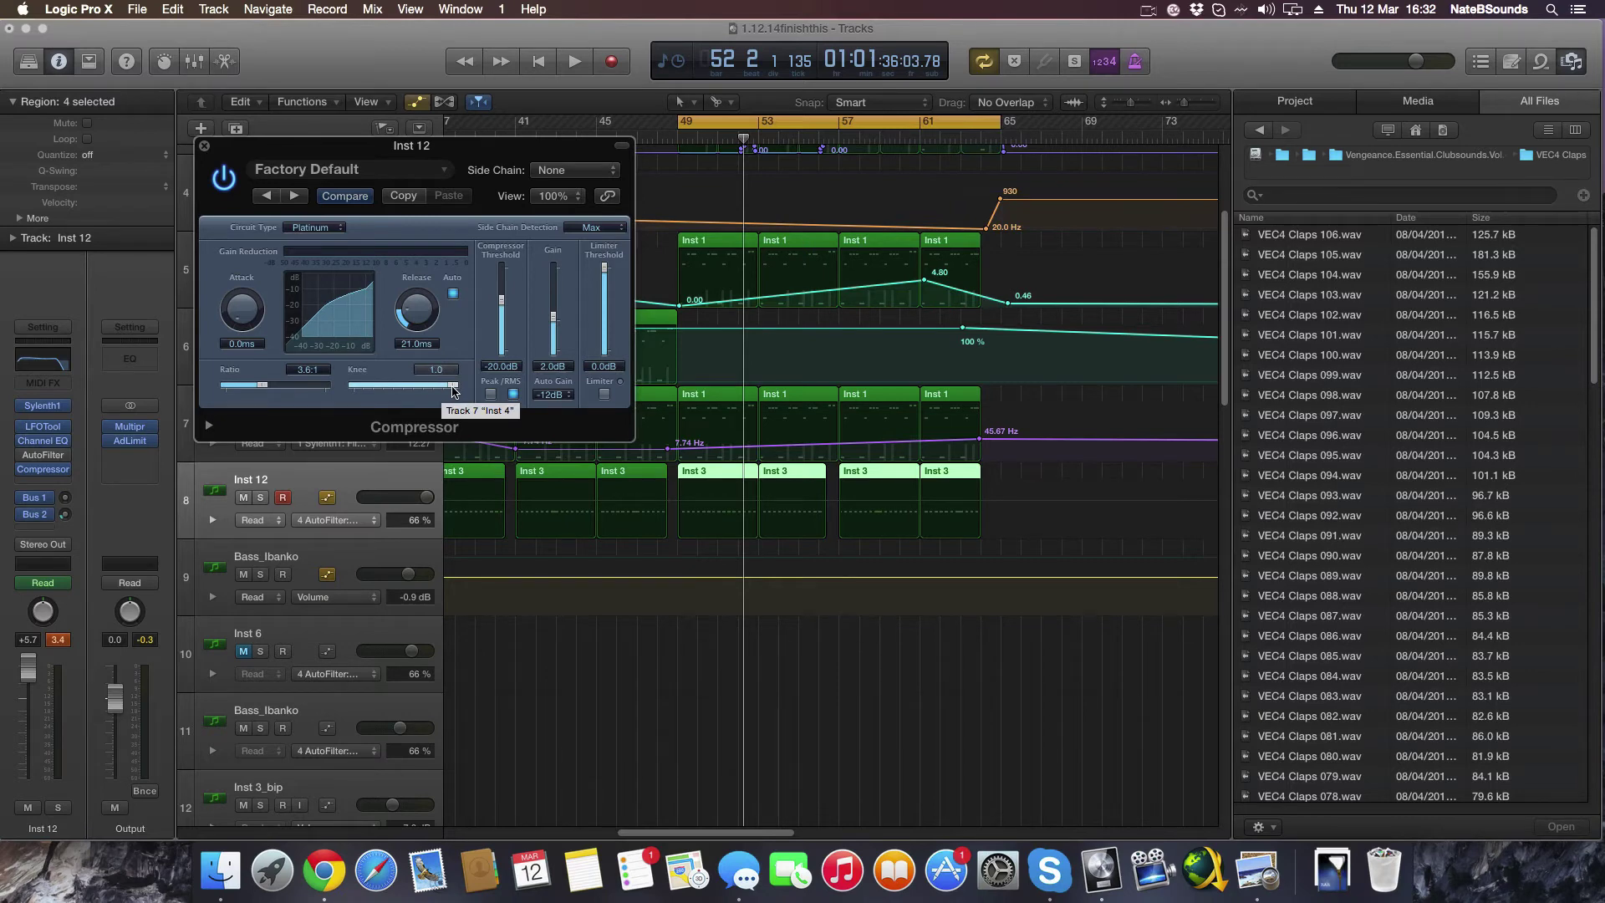
mouse_move(452, 390)
mouse_down()
mouse_move(352, 389)
mouse_move(423, 388)
mouse_up()
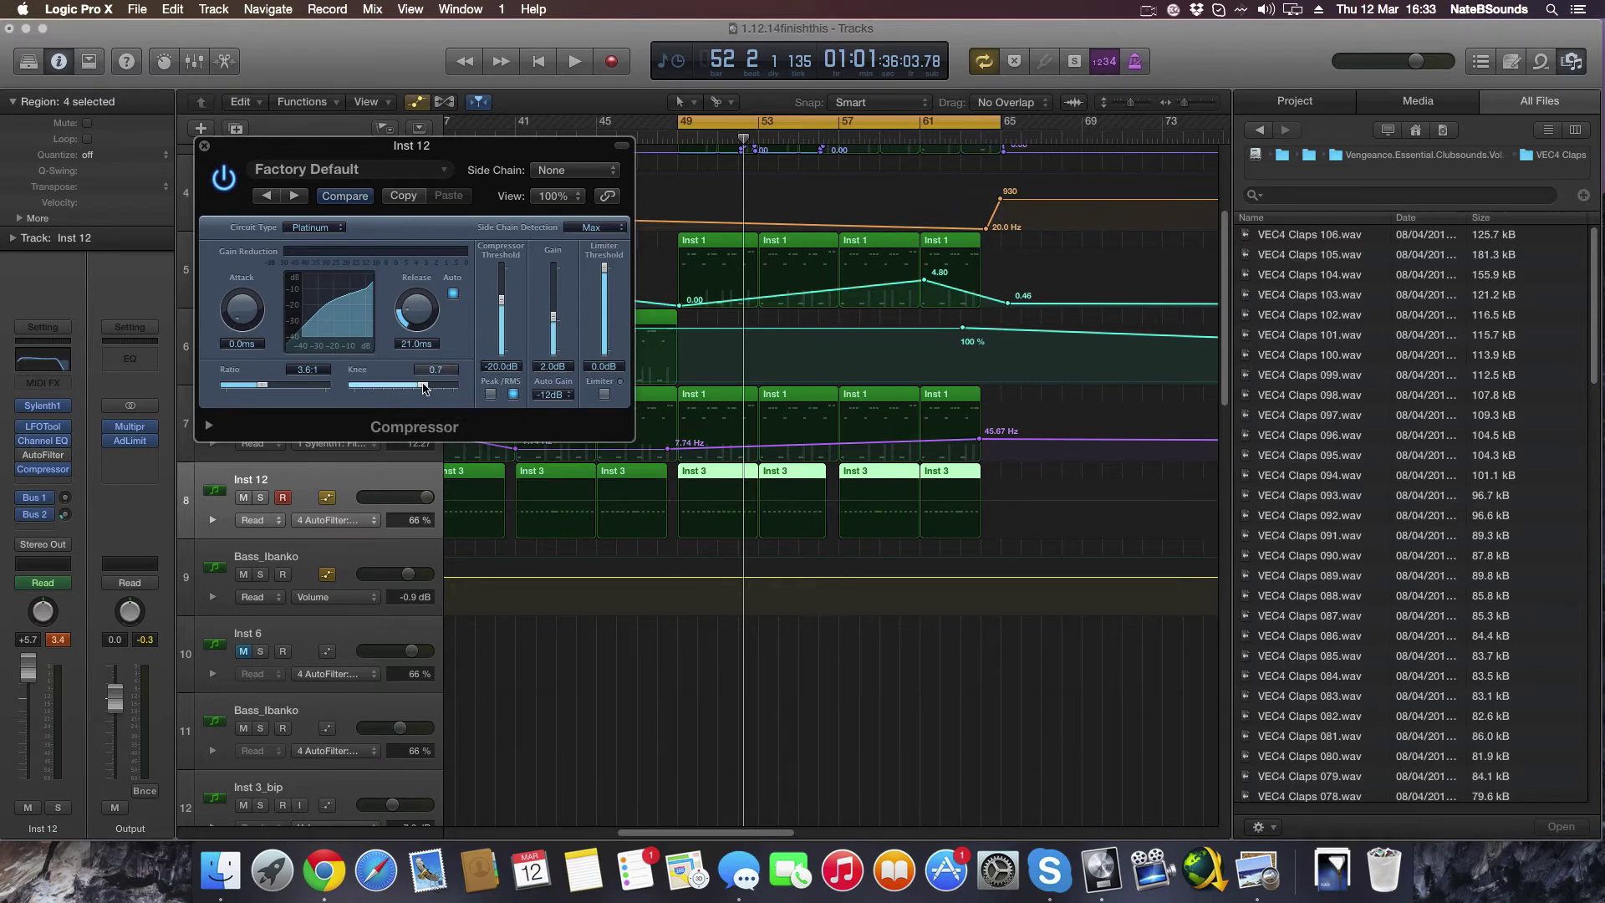
Set the Compressor's ratio to 5.0:1, its auto gain to 0 dB and its release to 48.0 ms
drag(262, 386, 269, 393)
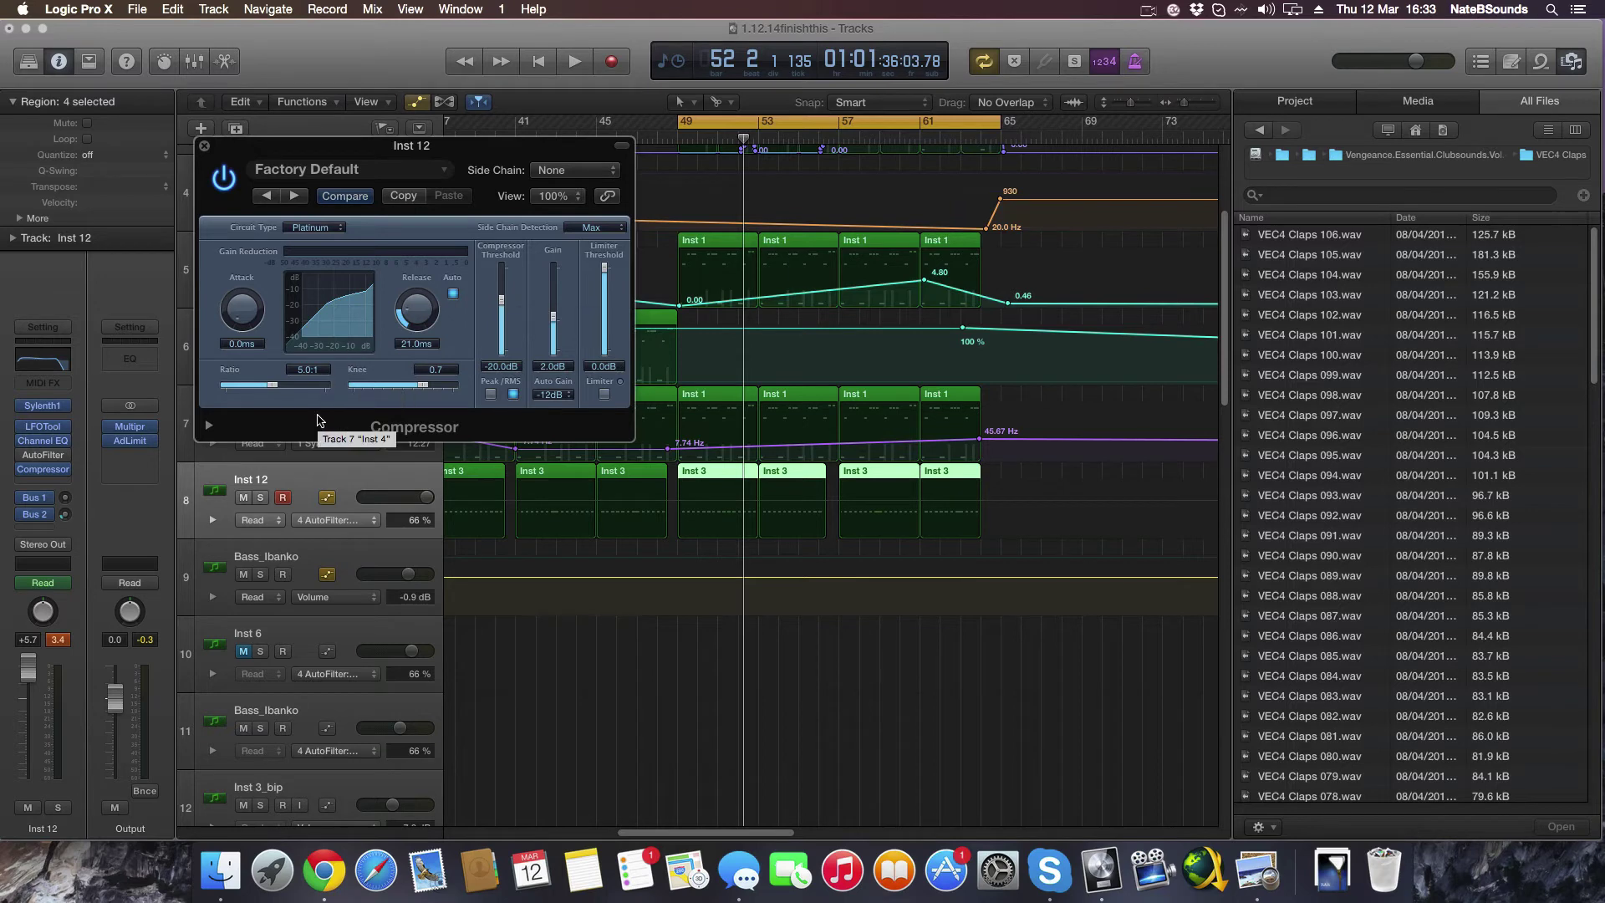
click(553, 394)
click(550, 386)
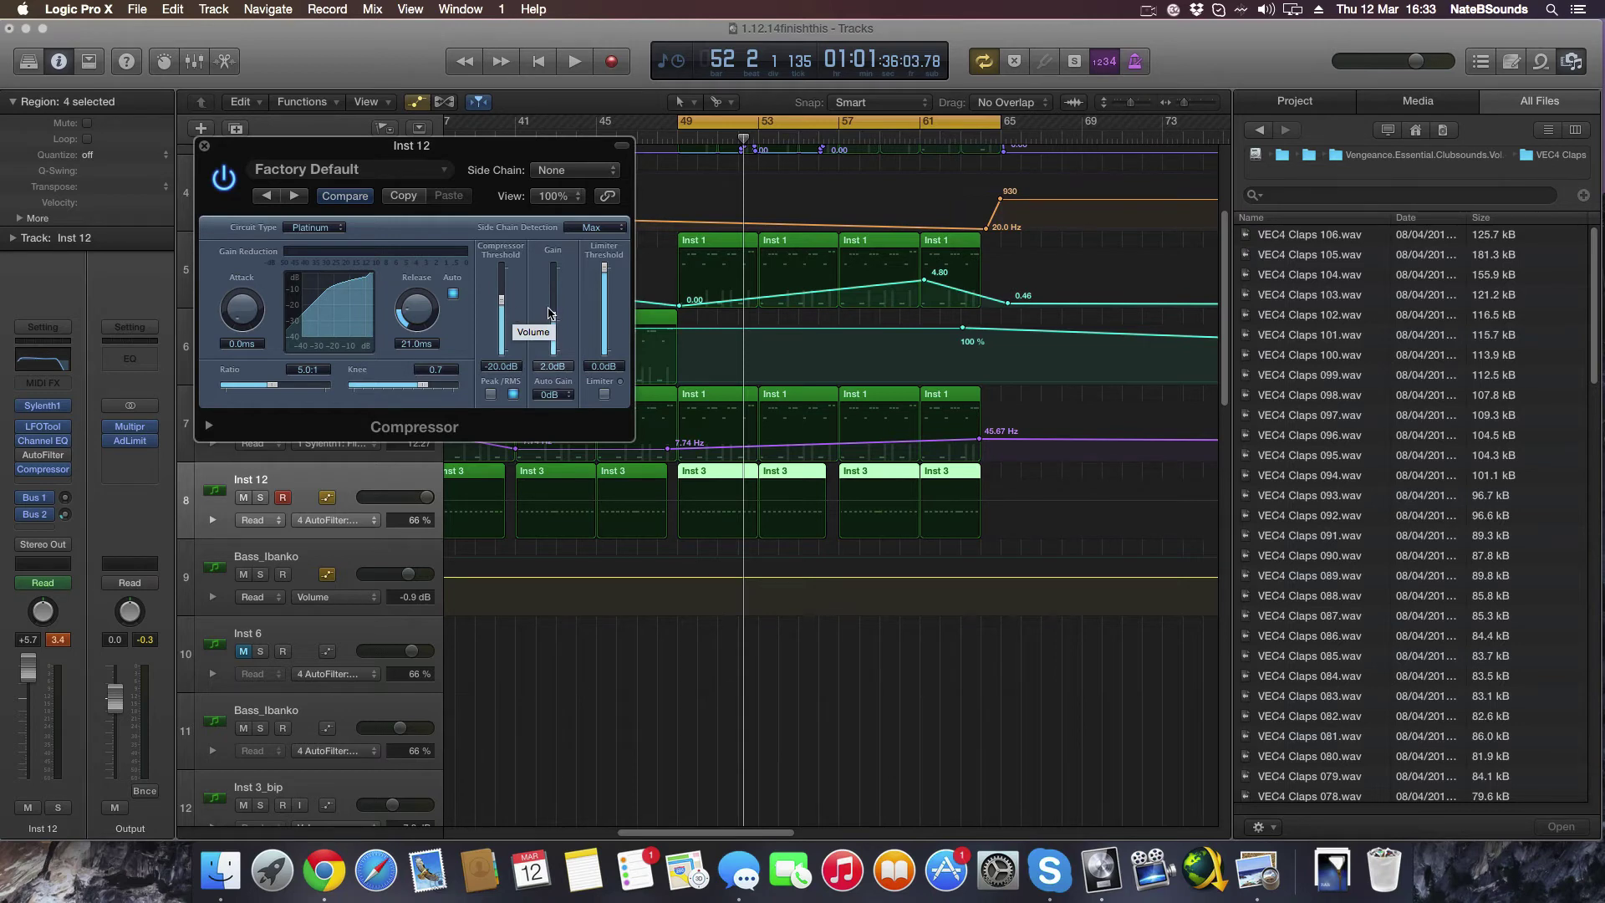
drag(416, 322, 416, 306)
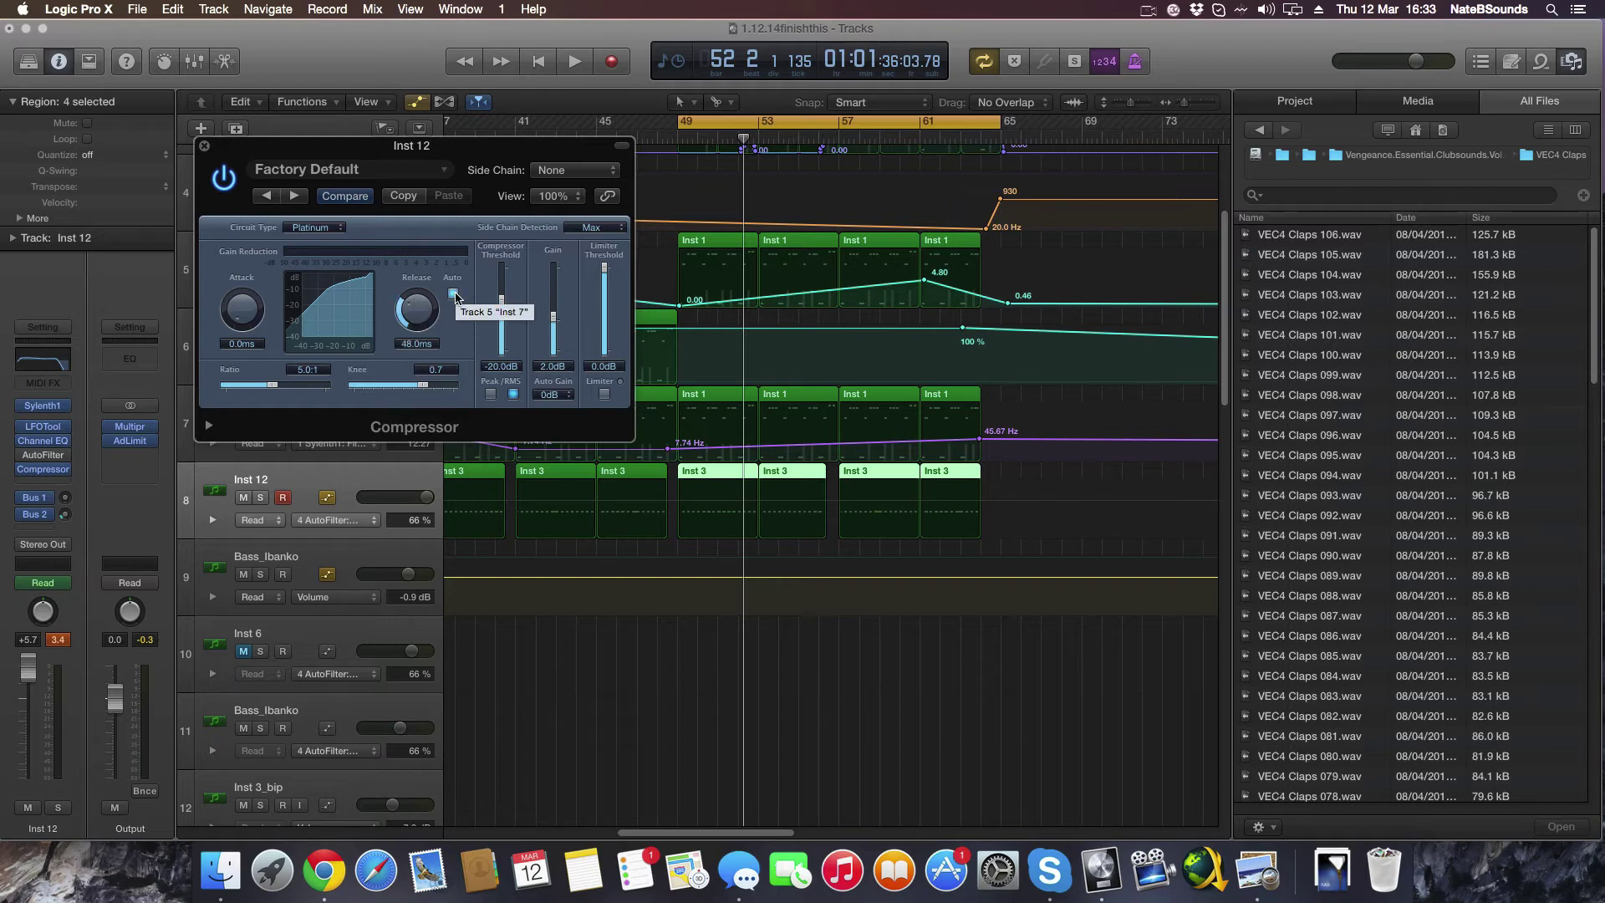
drag(555, 151, 482, 107)
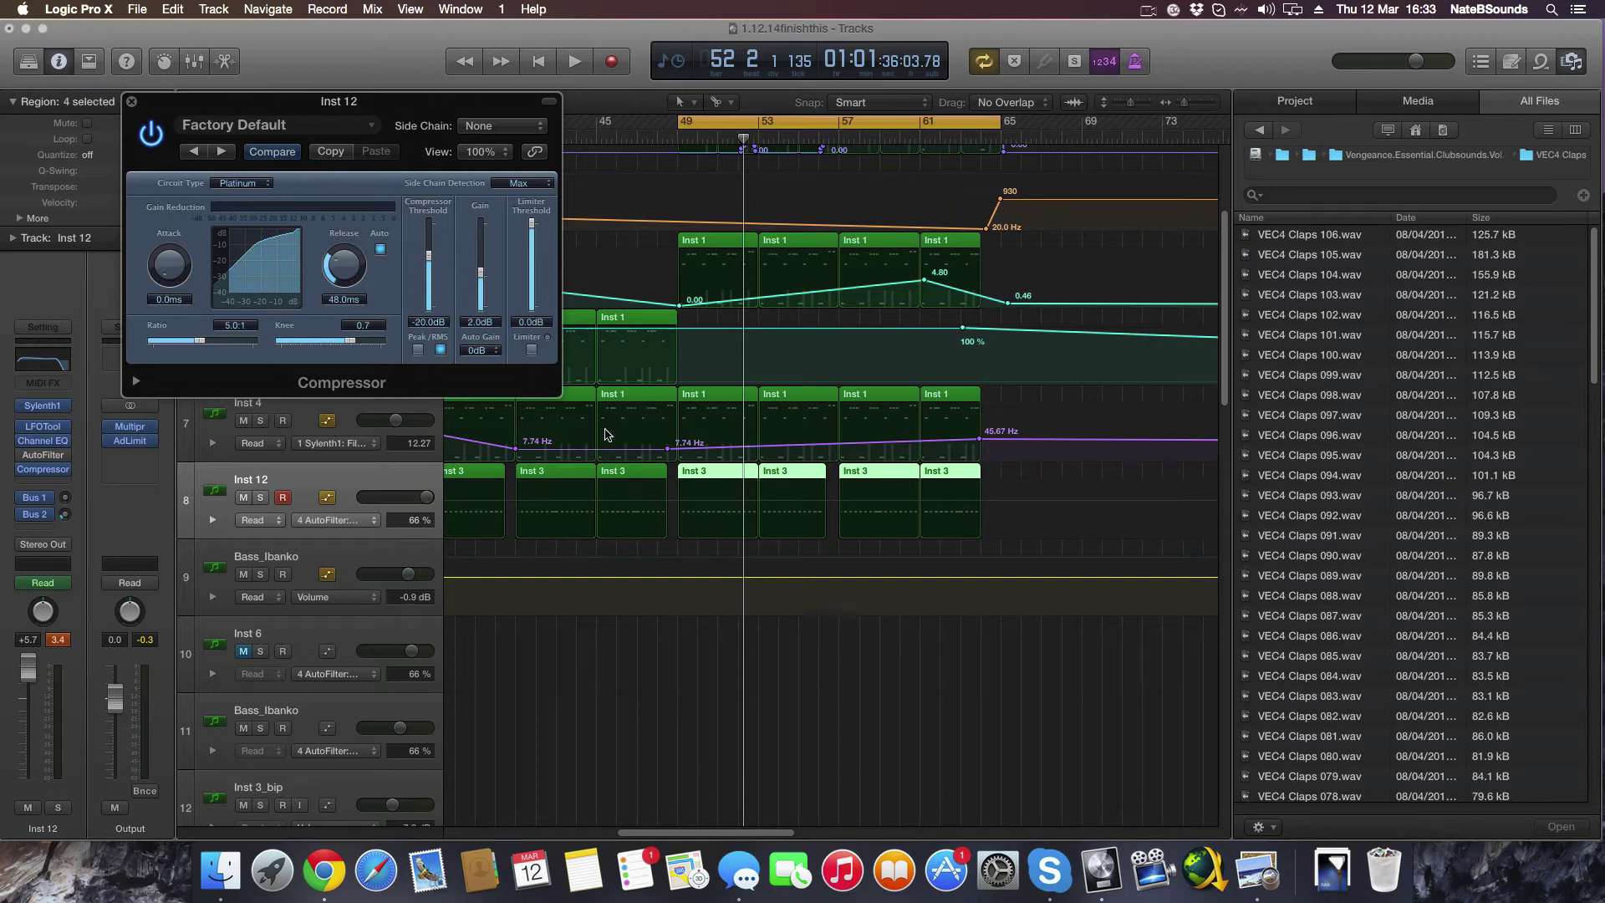
Play the section and switch the Compressor off and on repeatedly to compare the compressed and uncompressed sound
click(151, 134)
key(space)
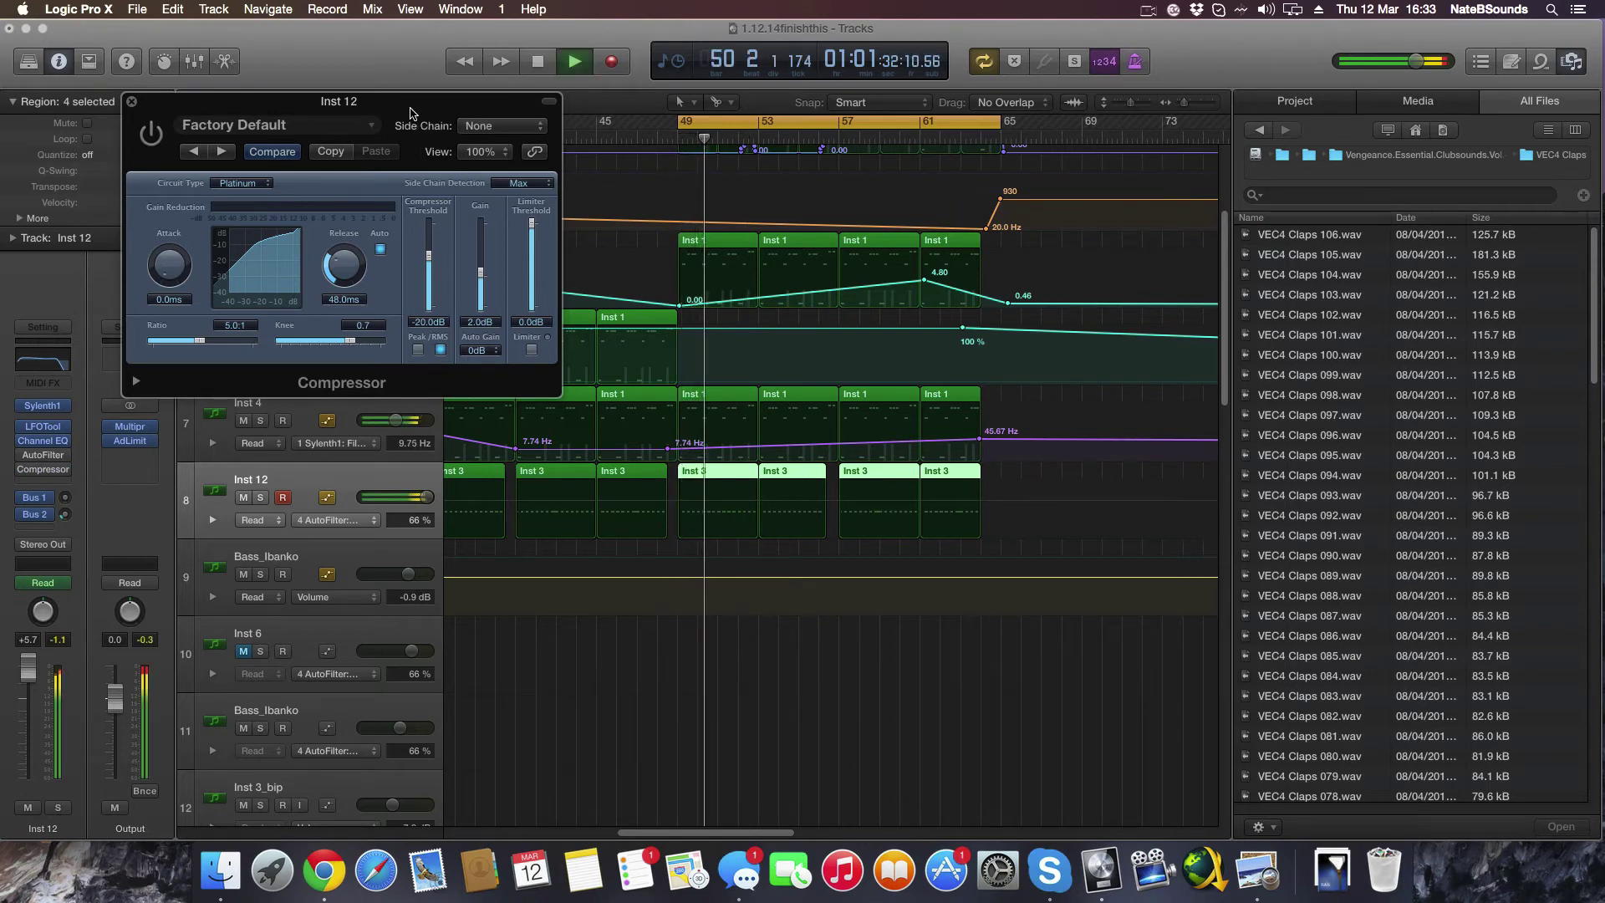
click(154, 137)
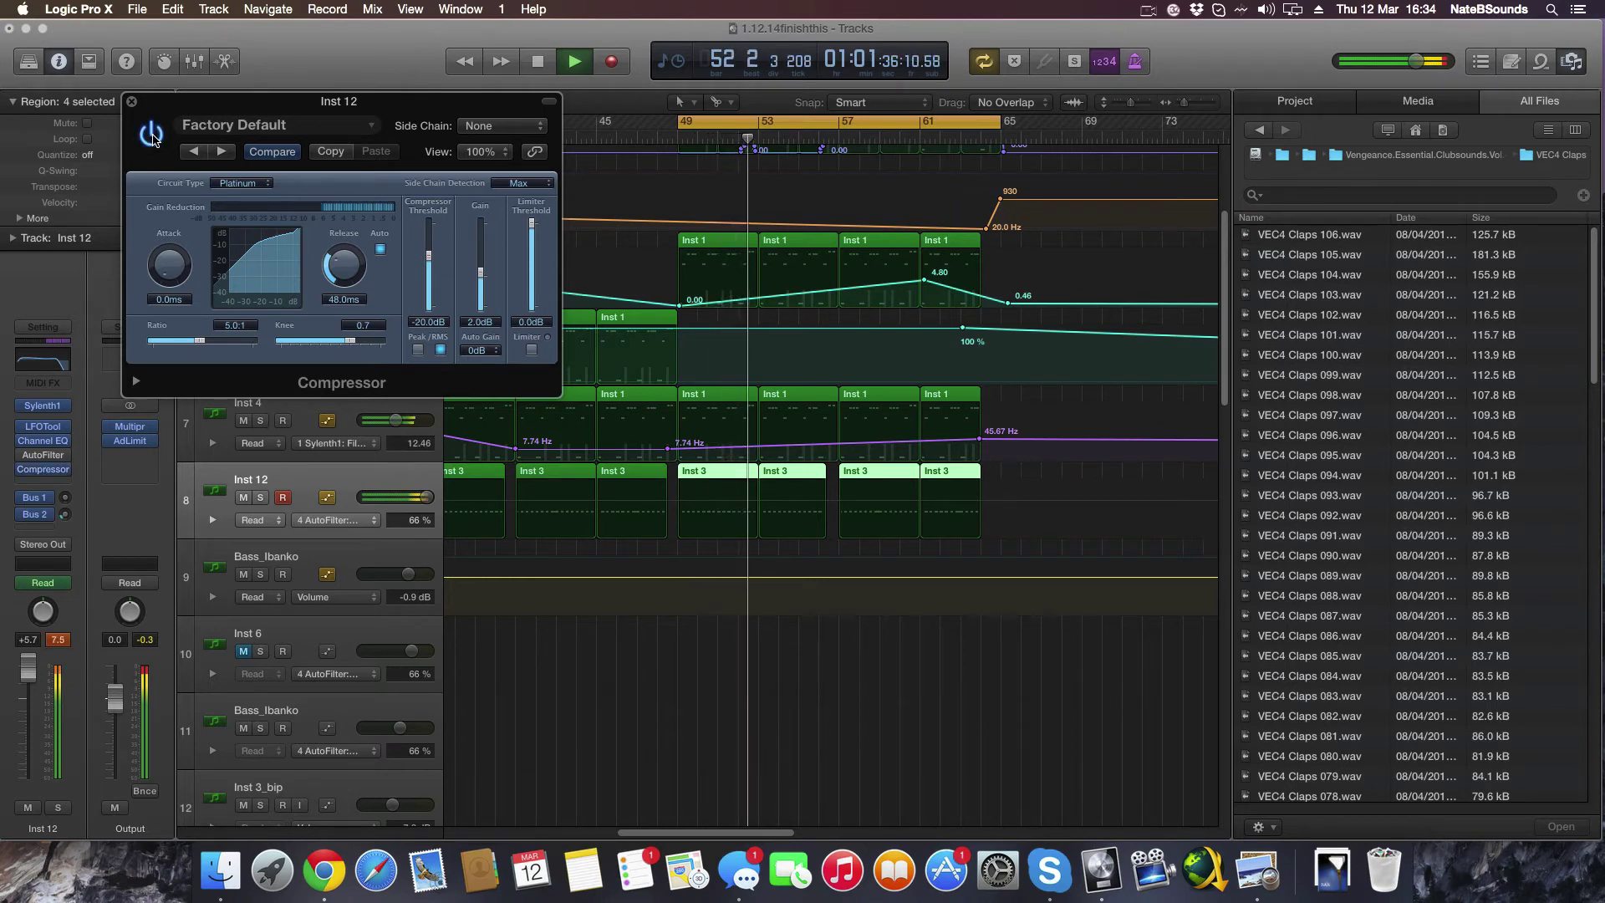
click(154, 137)
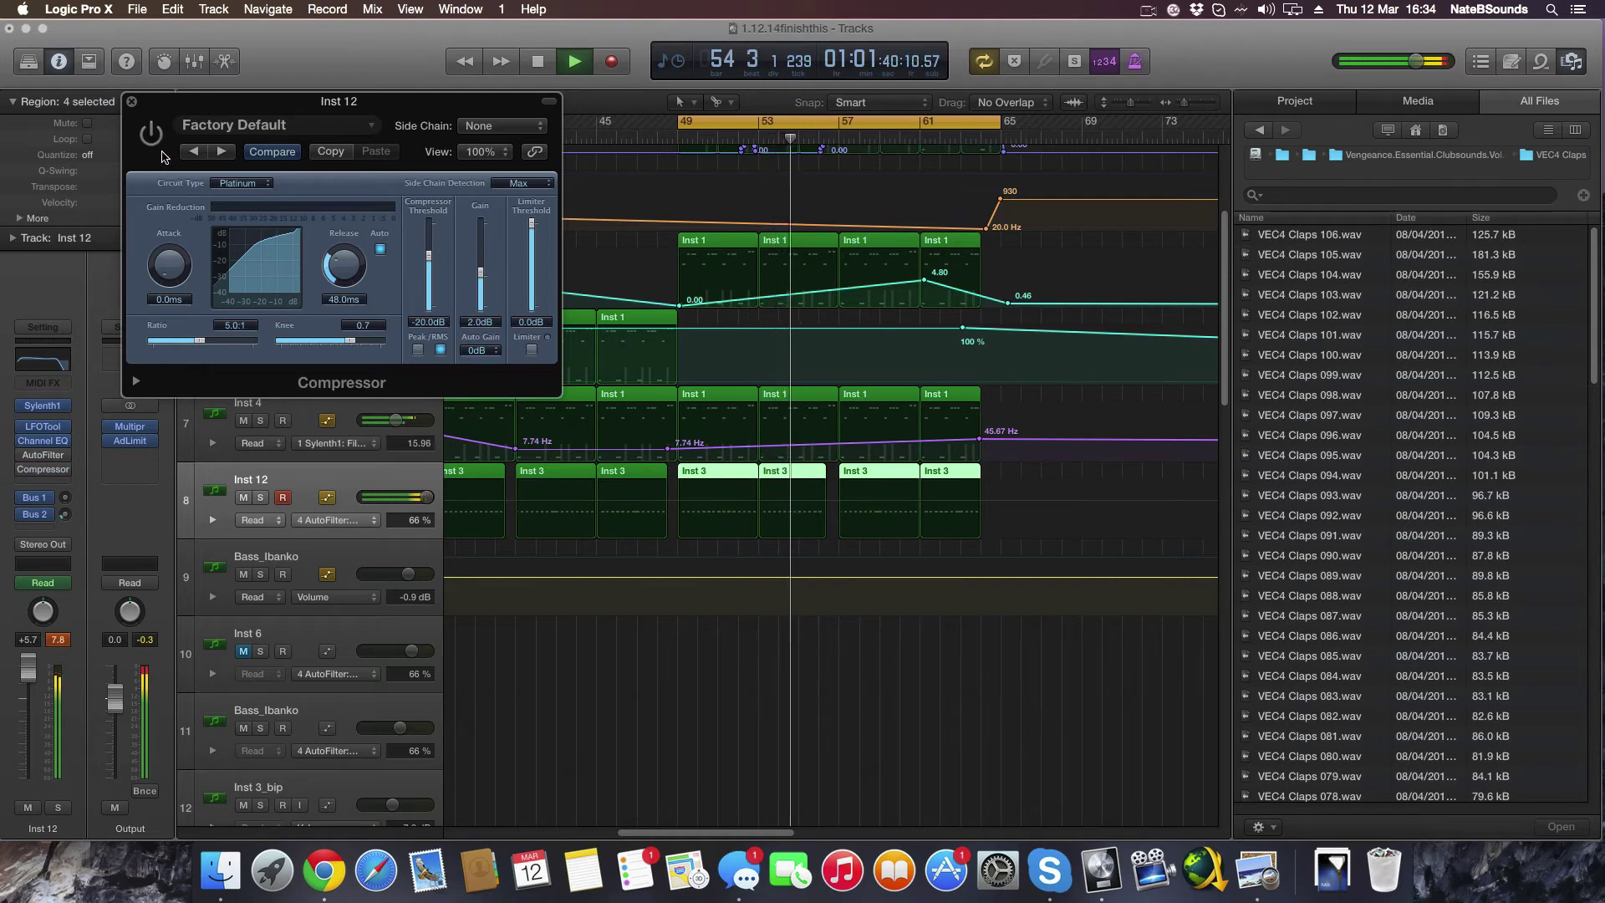
click(154, 138)
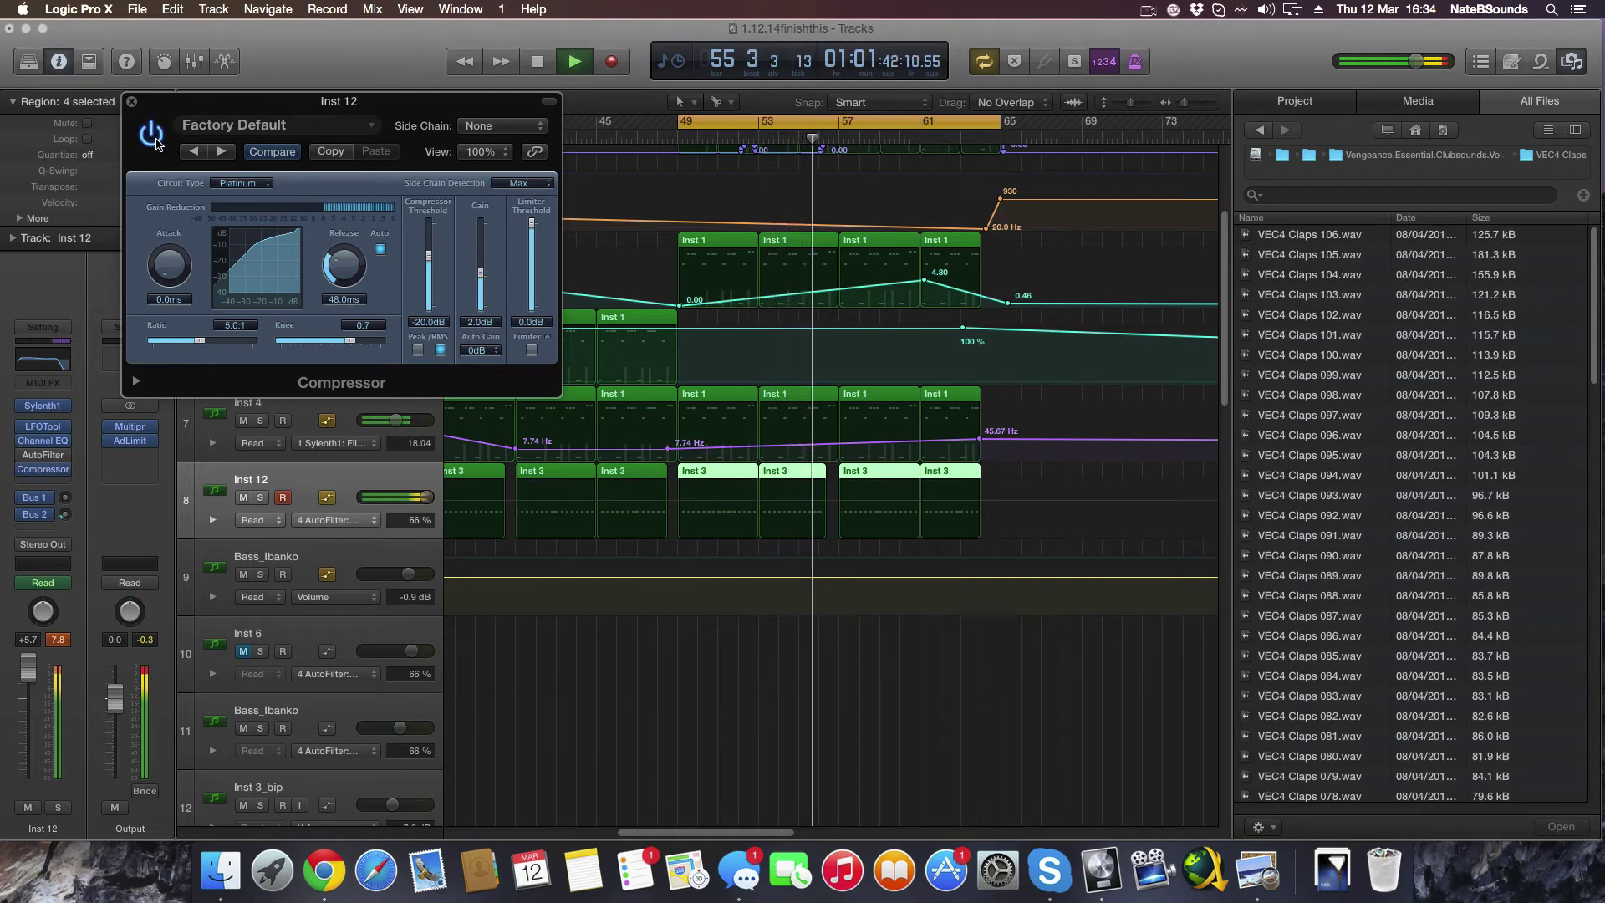
Lower the Compressor's gain to 1.0 dB, compare against bypass, set it to 0.0 dB and stop playback
drag(481, 272, 481, 281)
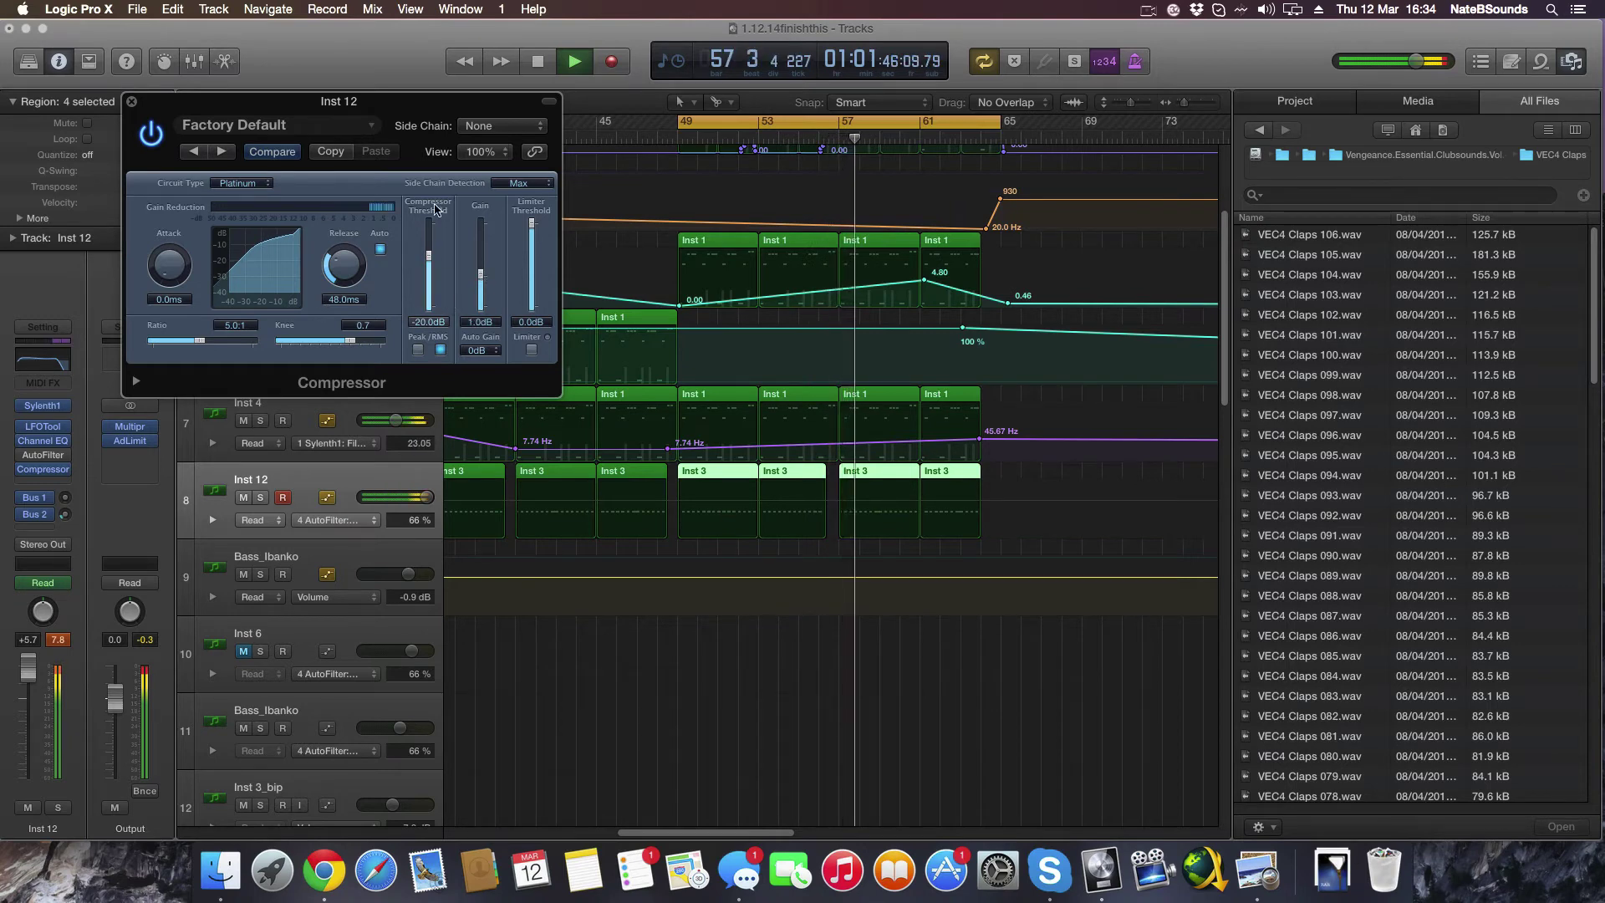
click(151, 134)
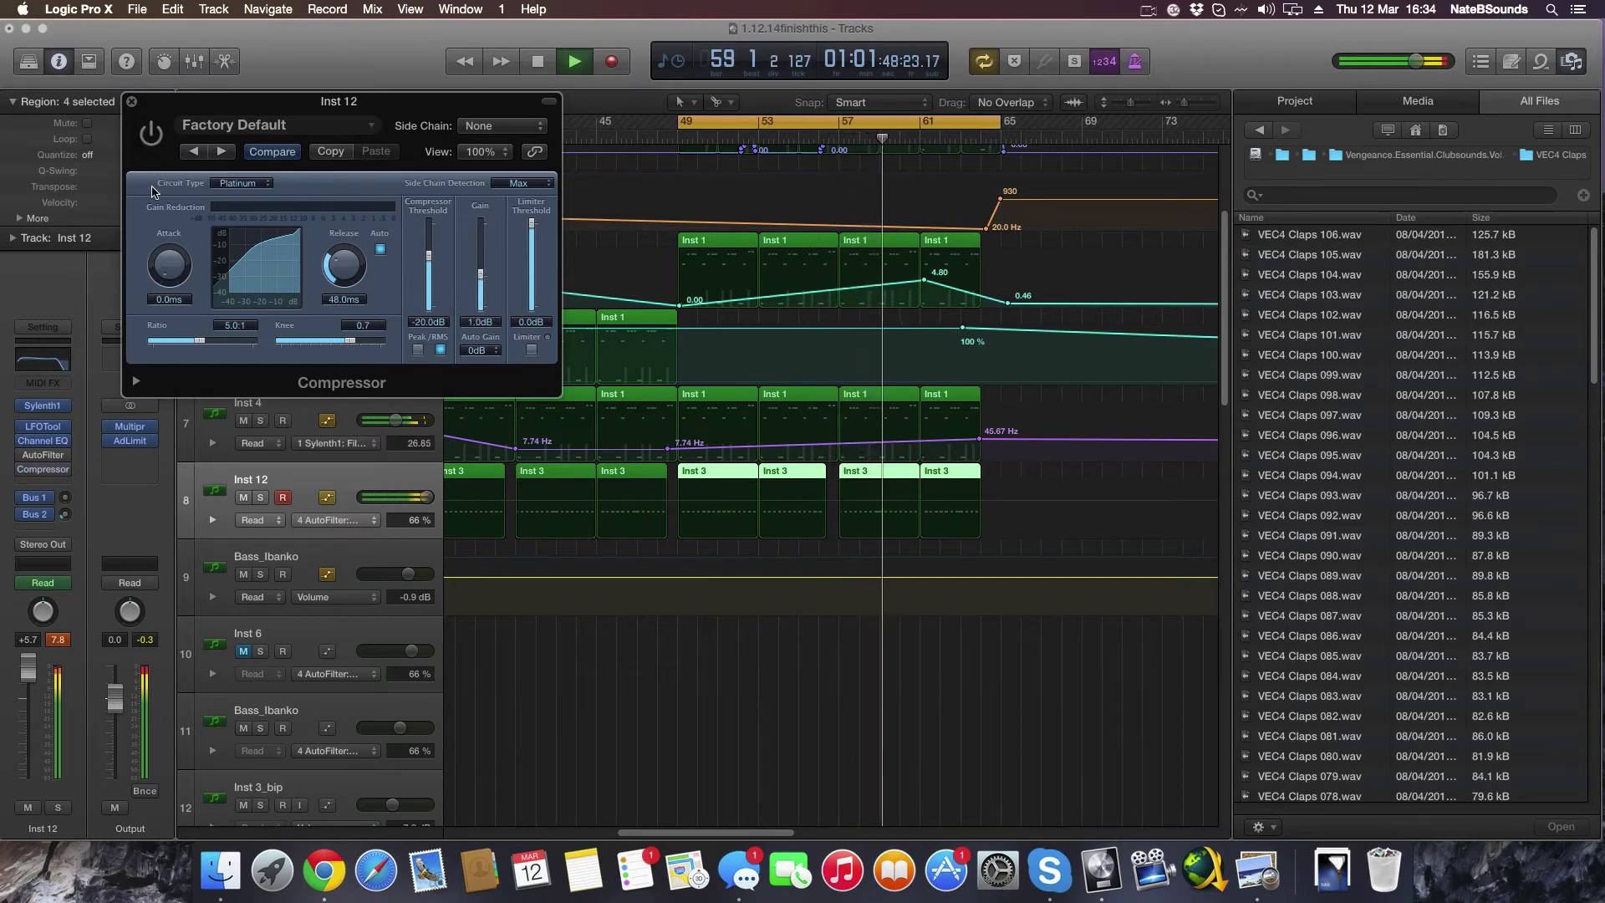
click(153, 139)
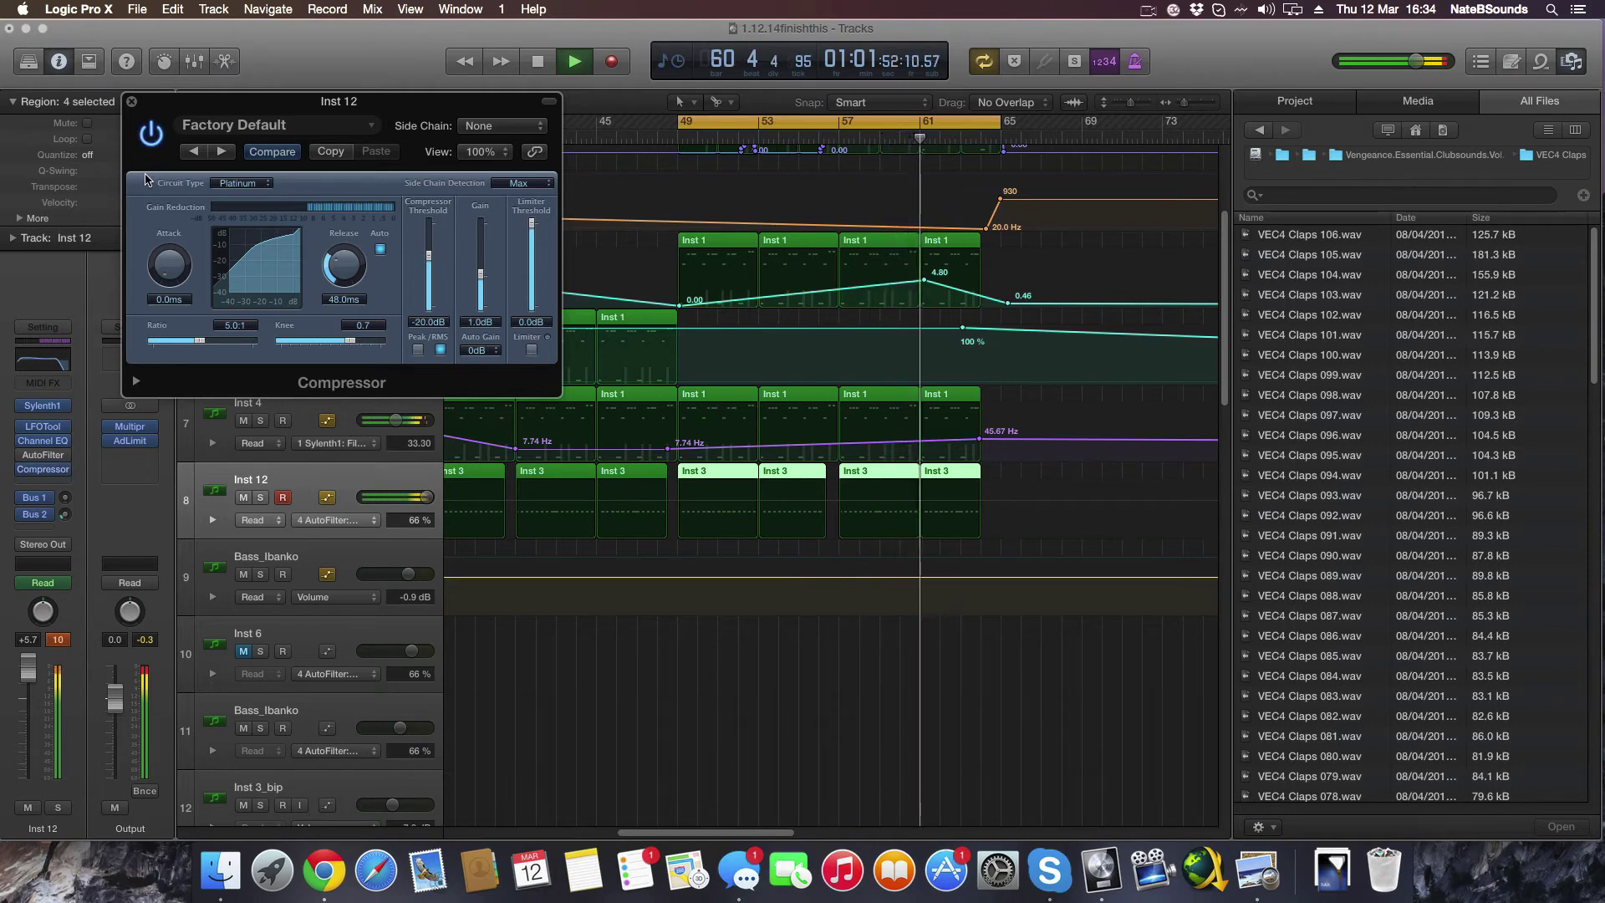
drag(481, 276, 483, 293)
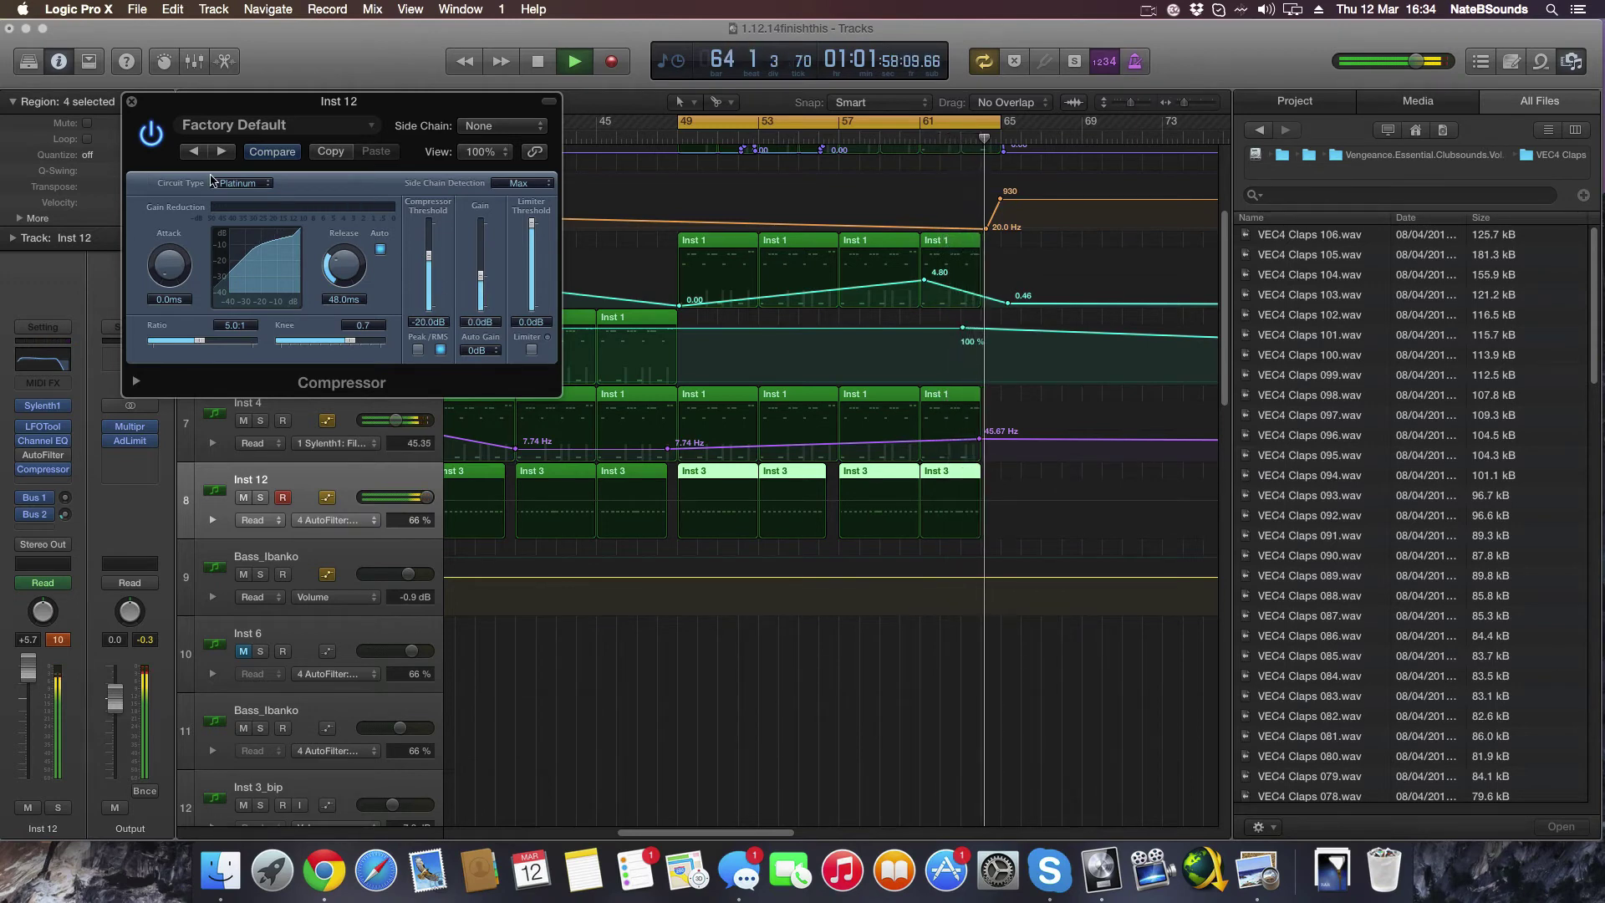
key(space)
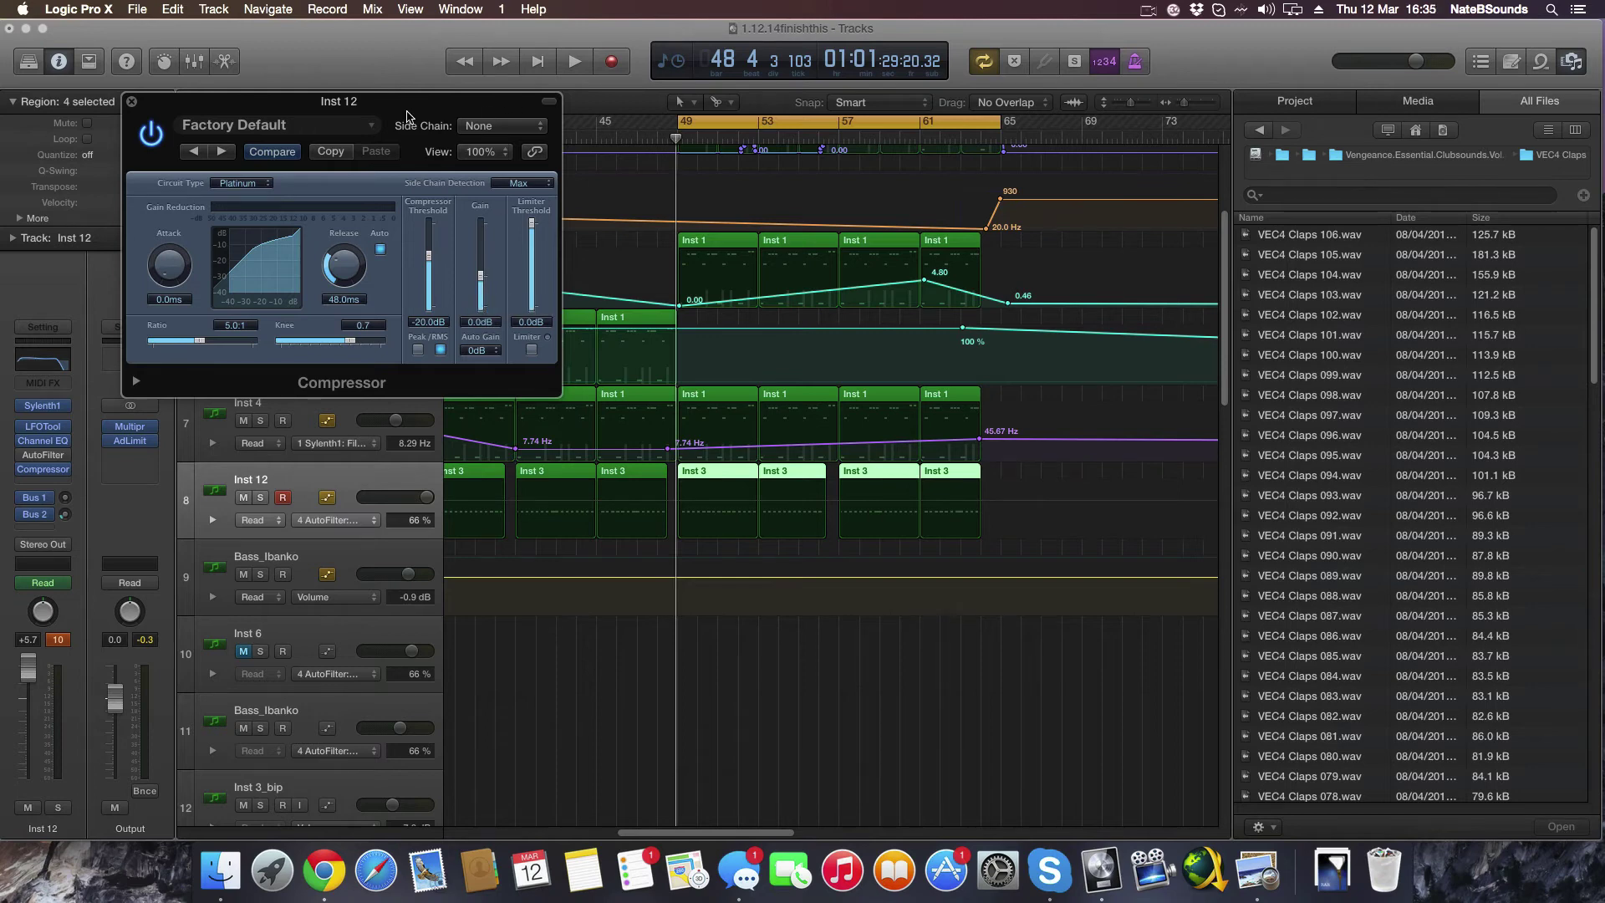
Close the Compressor window and bypass the LFOTool on Inst 12 while playing the track soloed
drag(409, 117, 1099, 254)
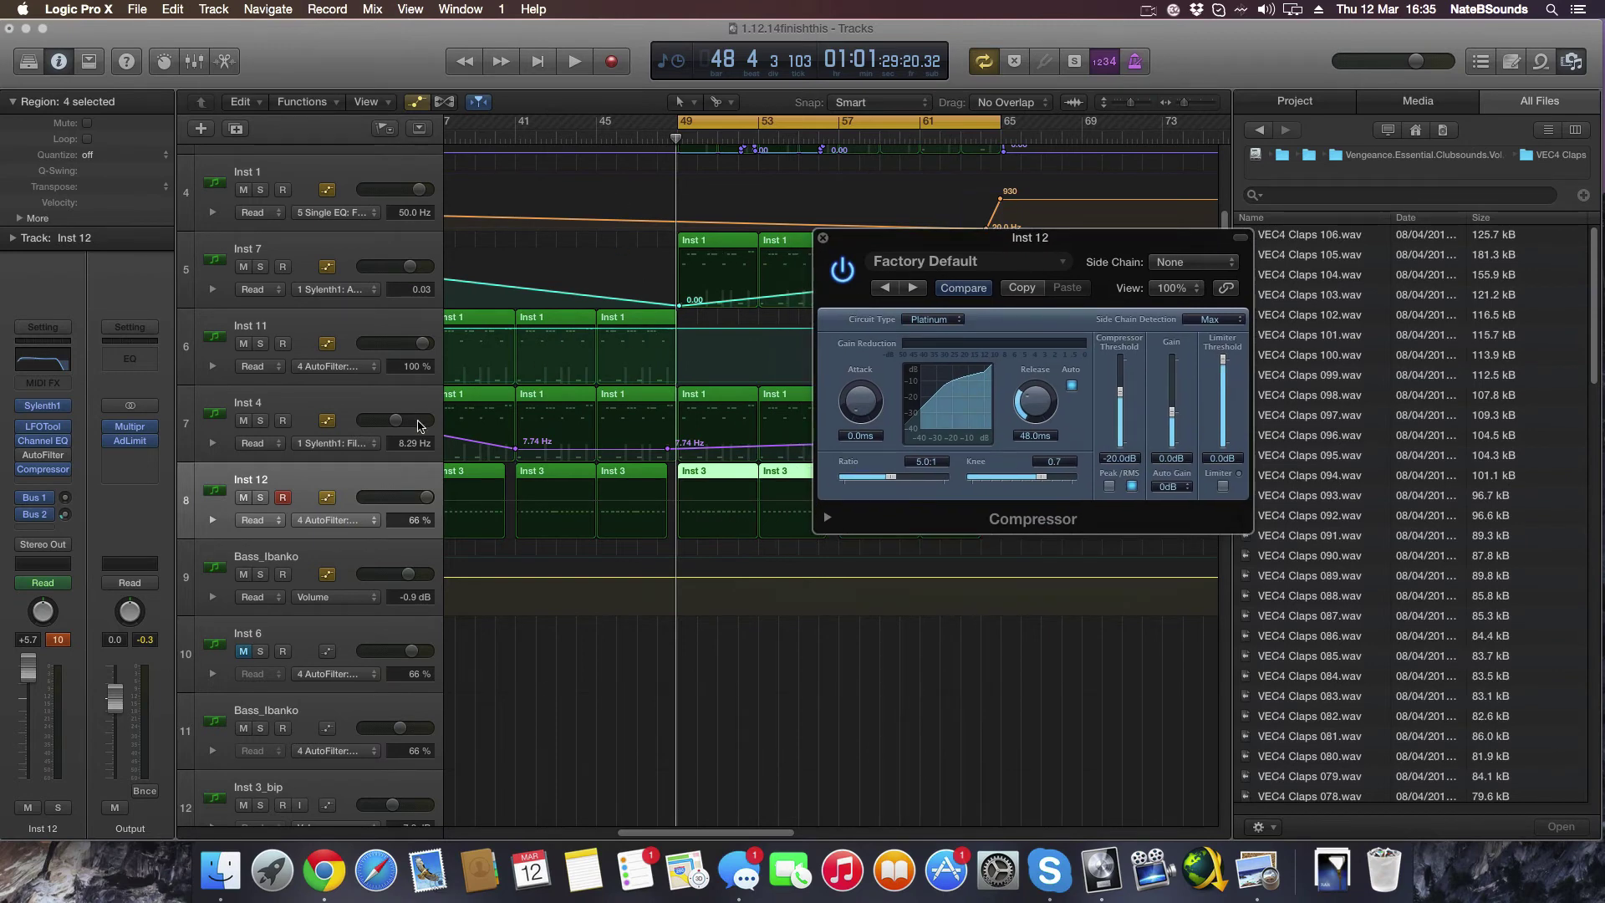
mouse_move(46, 432)
click(822, 237)
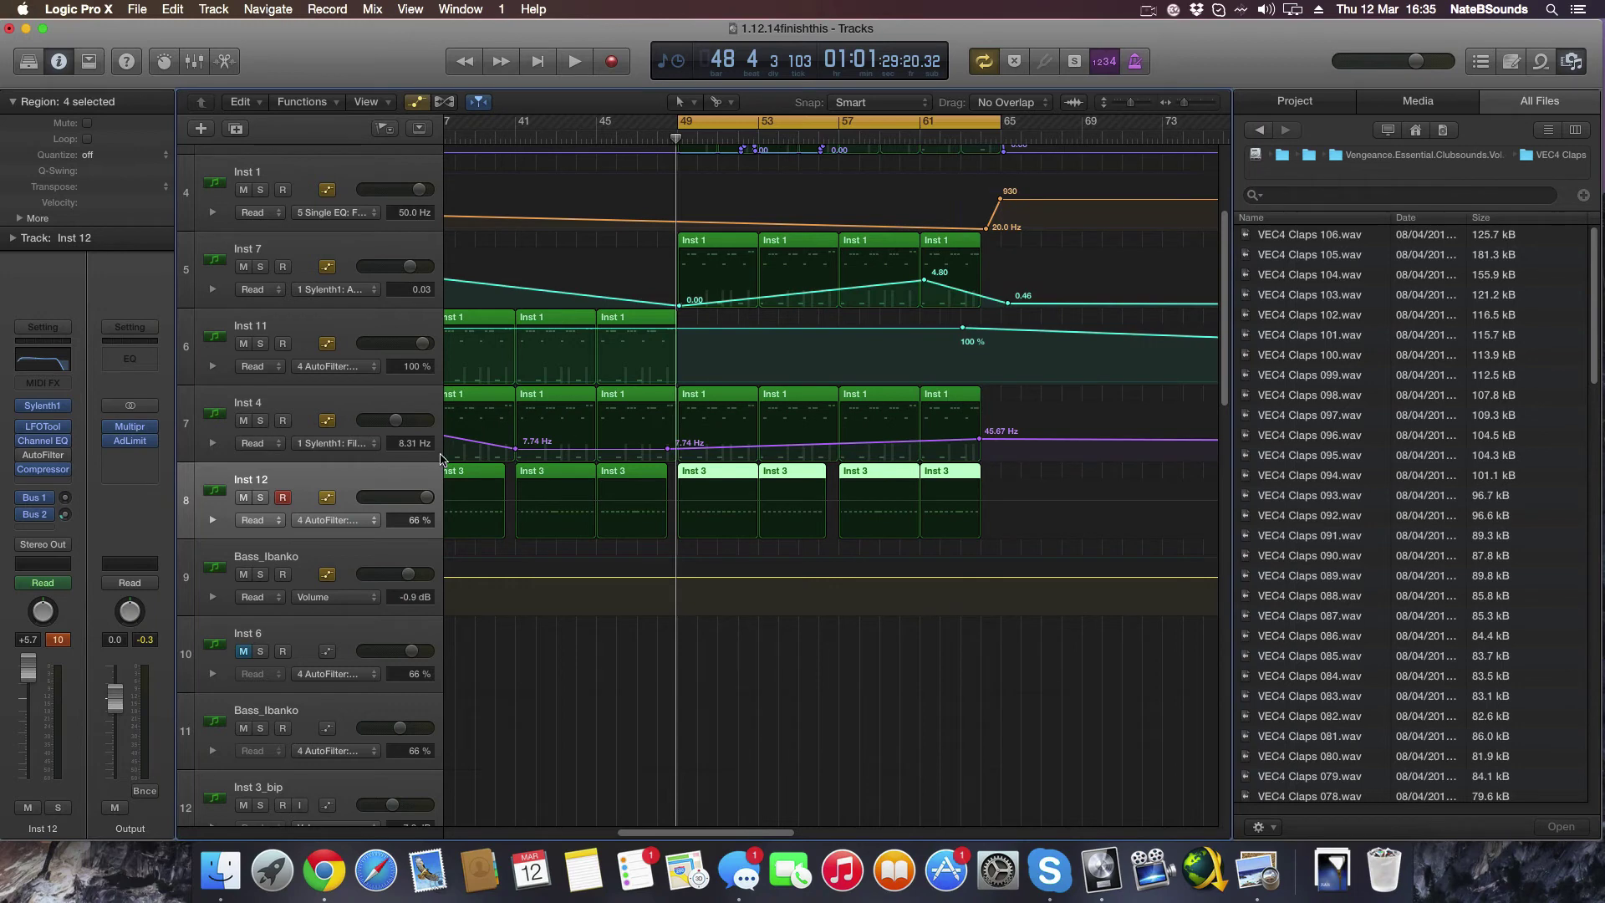
key(space)
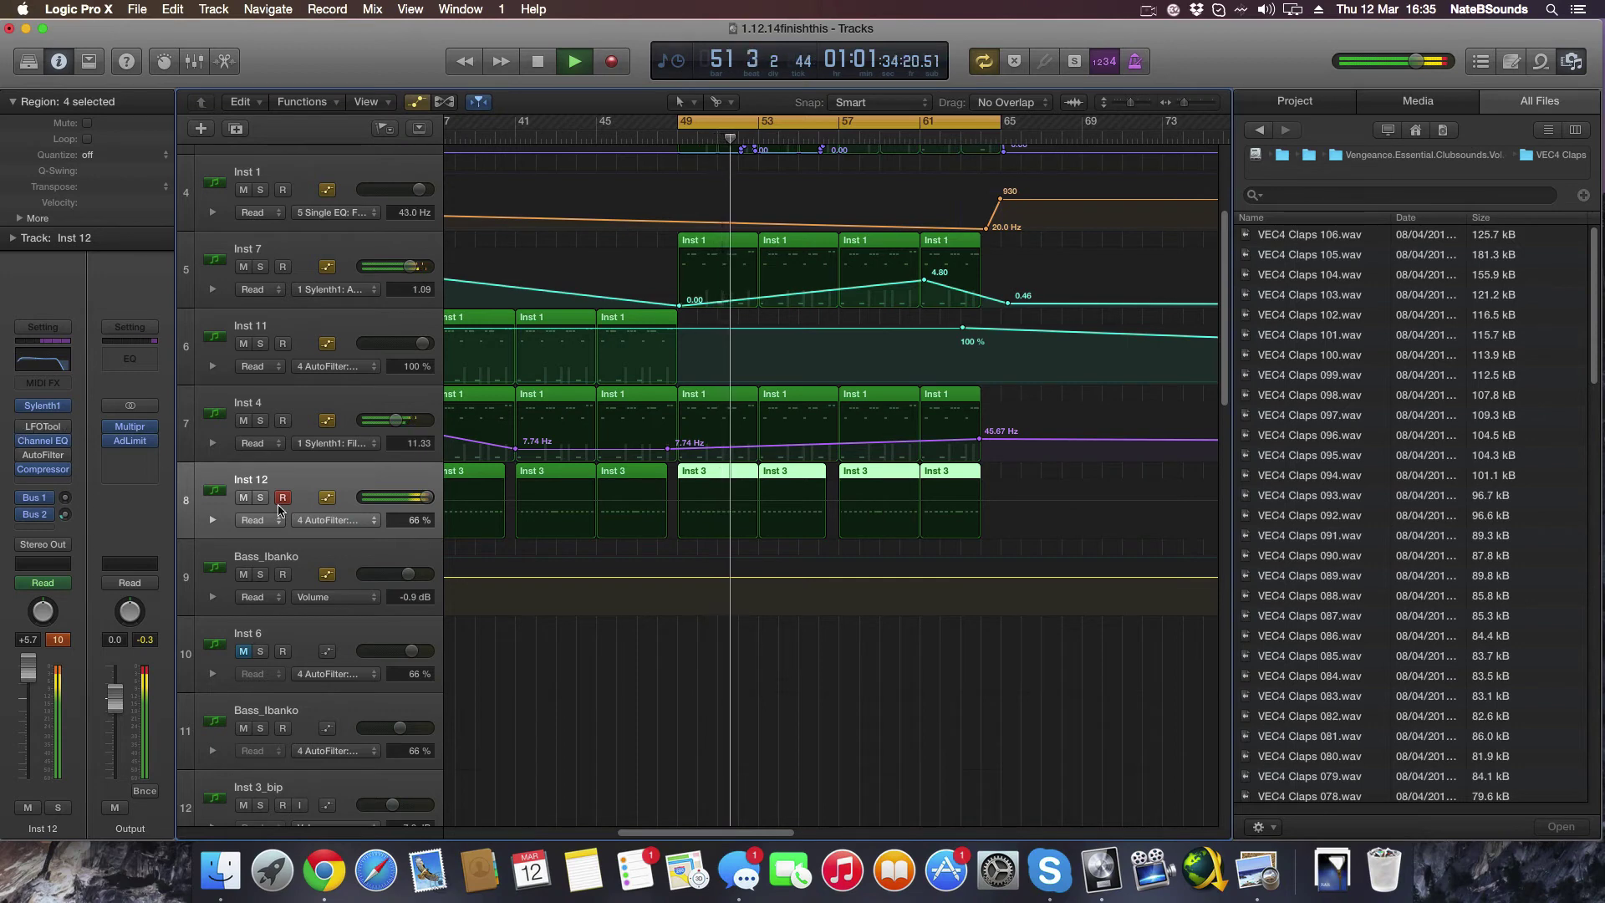
key(s)
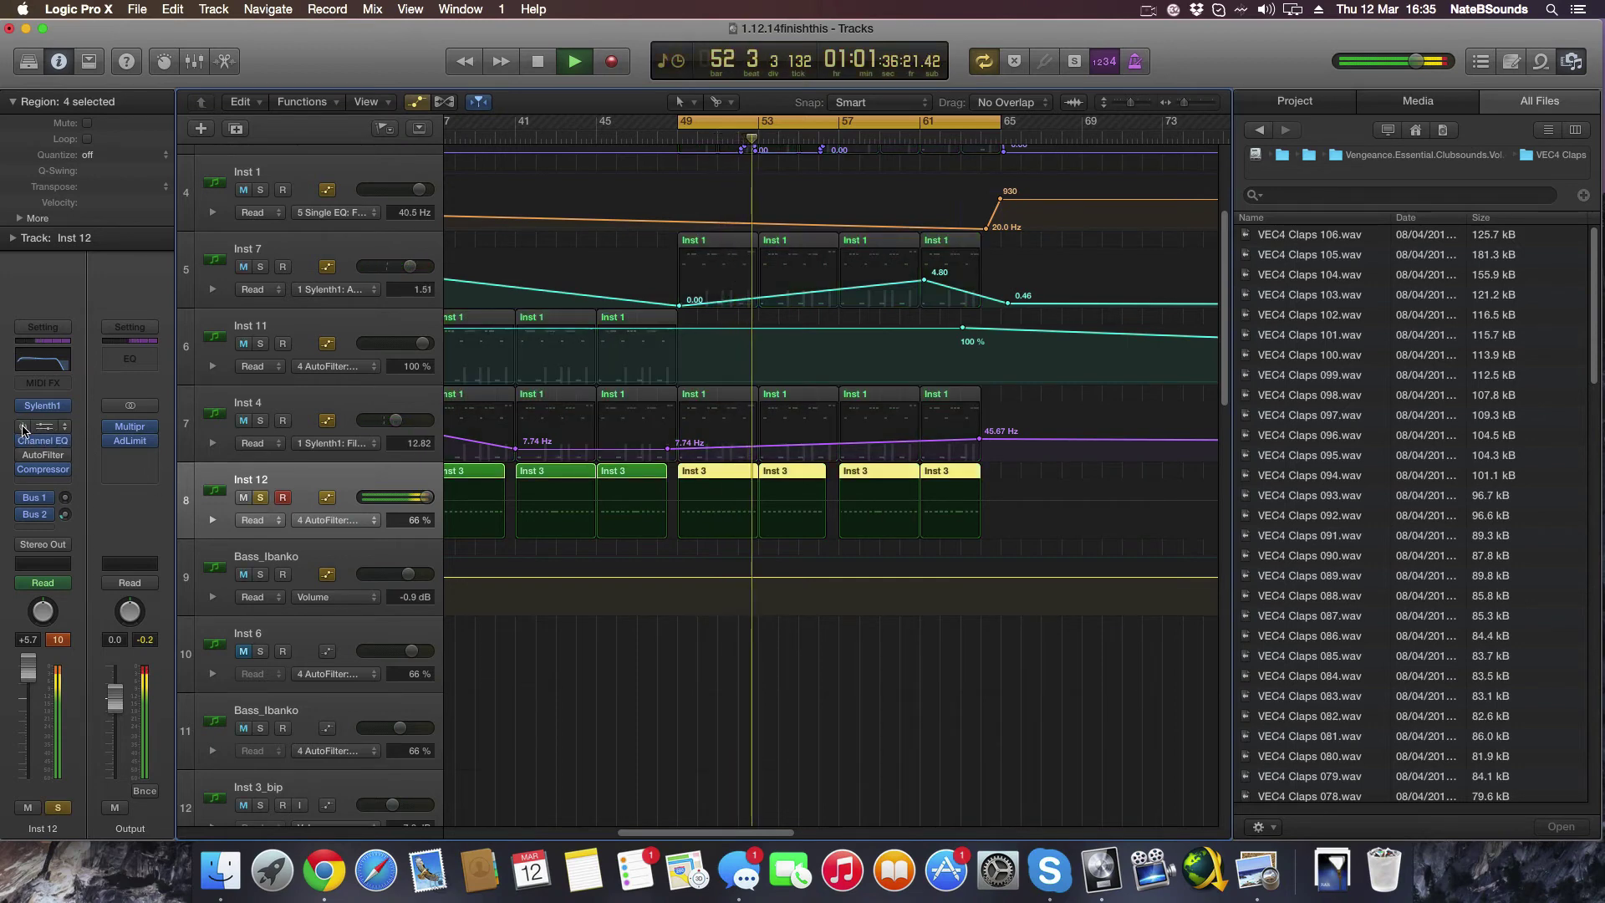
key(space)
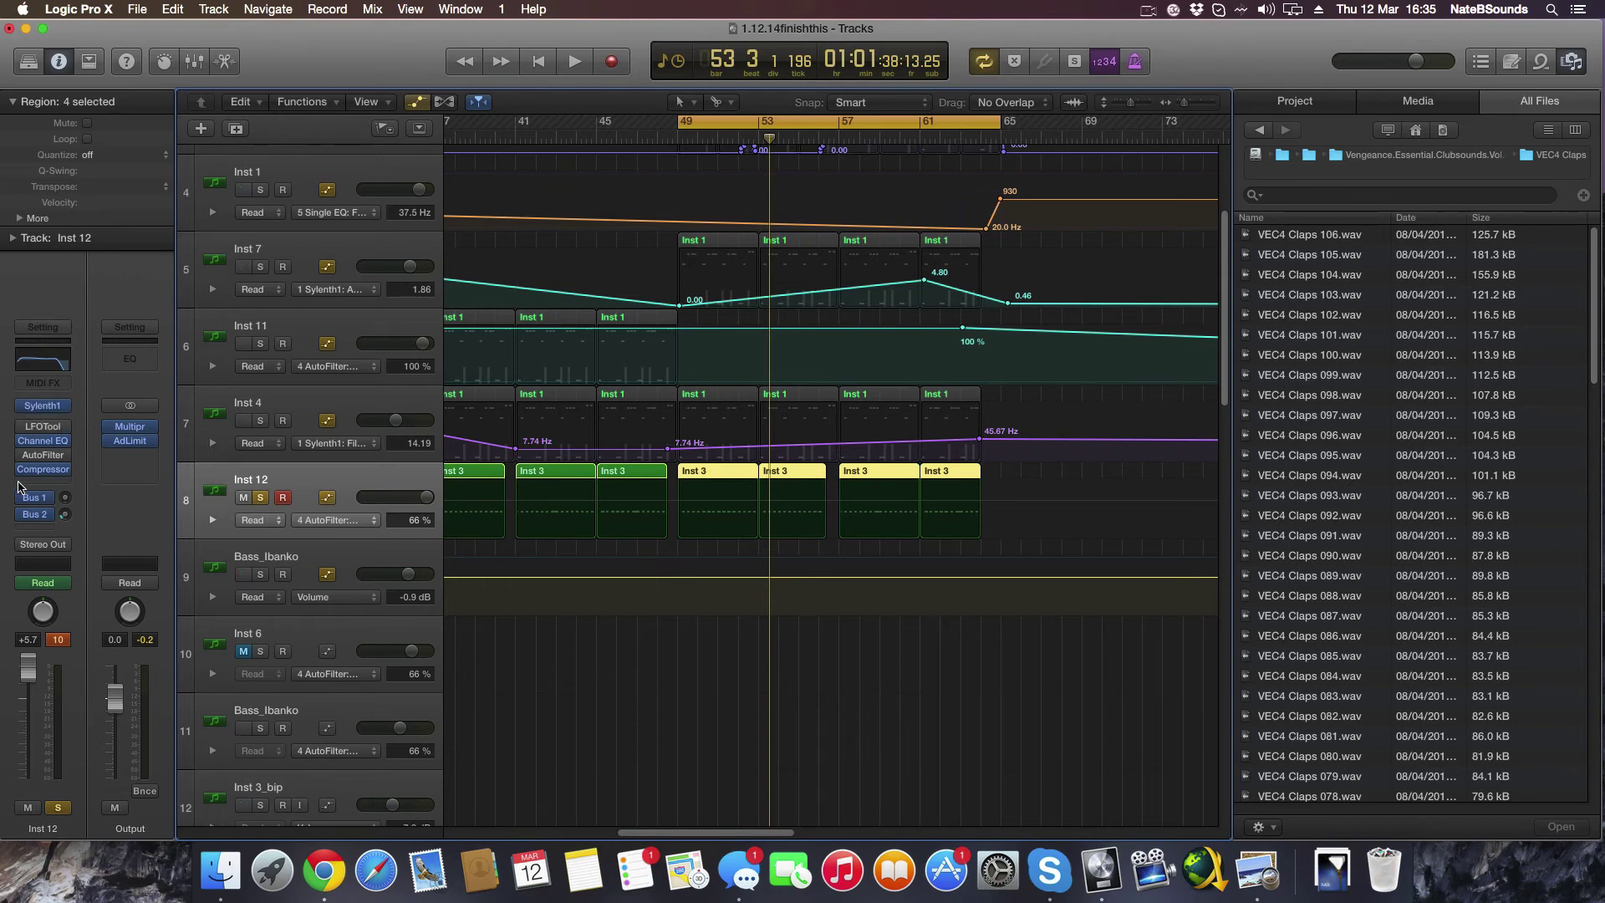
Reopen the Compressor on Inst 12 and unsolo the track
click(44, 469)
drag(1074, 242, 1096, 219)
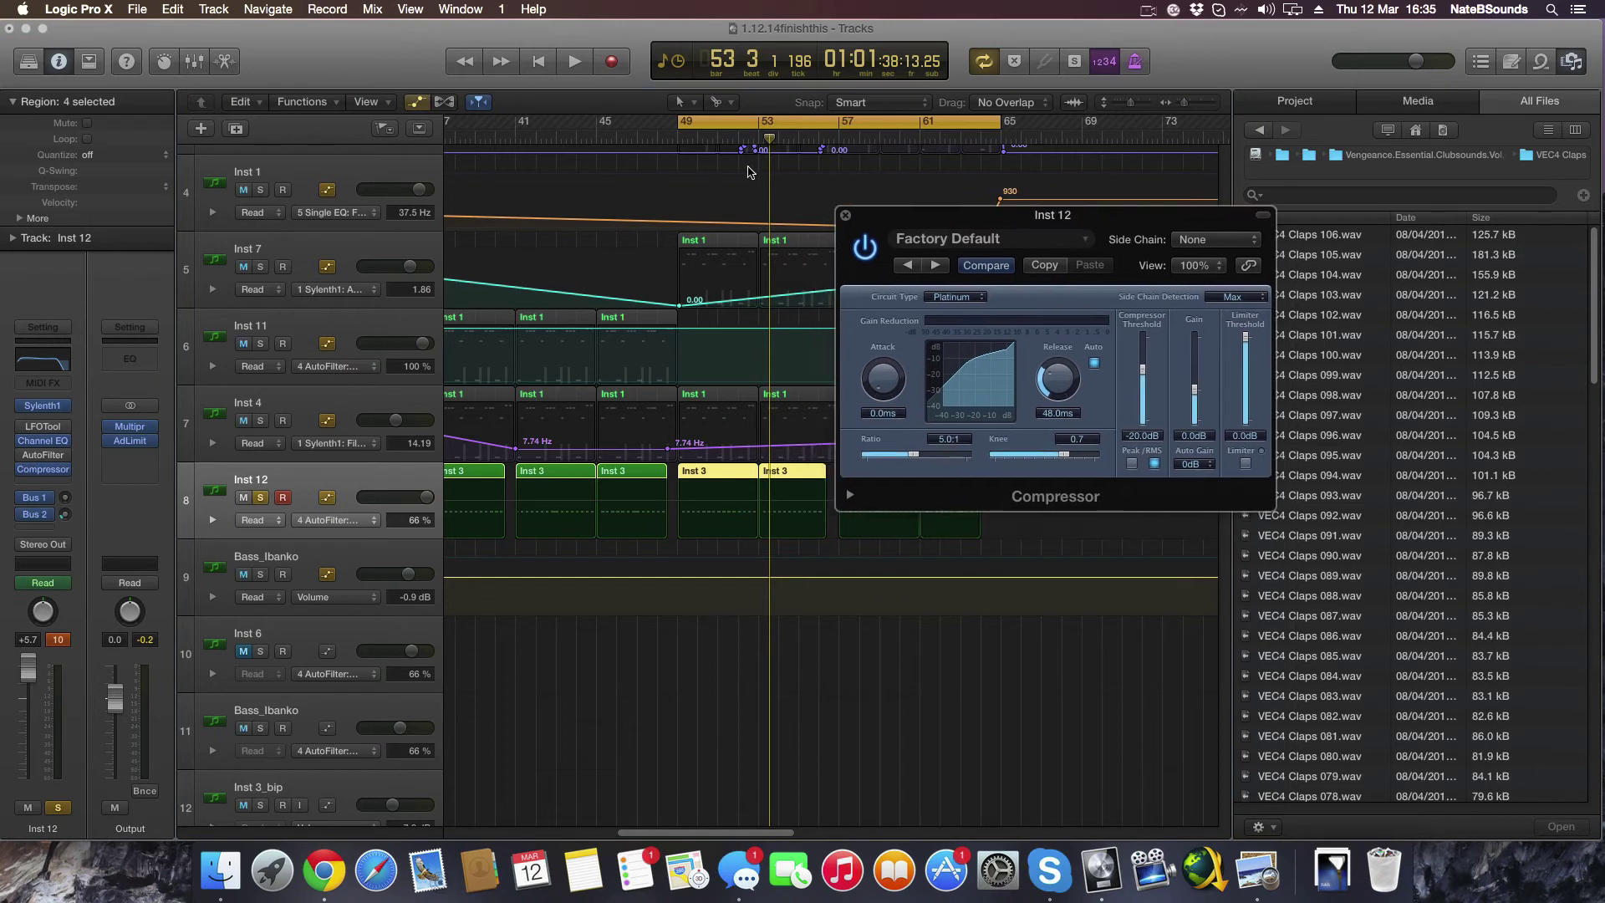
click(258, 500)
Solo the (DBK) Long Kick 13 G track and play it briefly
scroll(616, 610, down, 10)
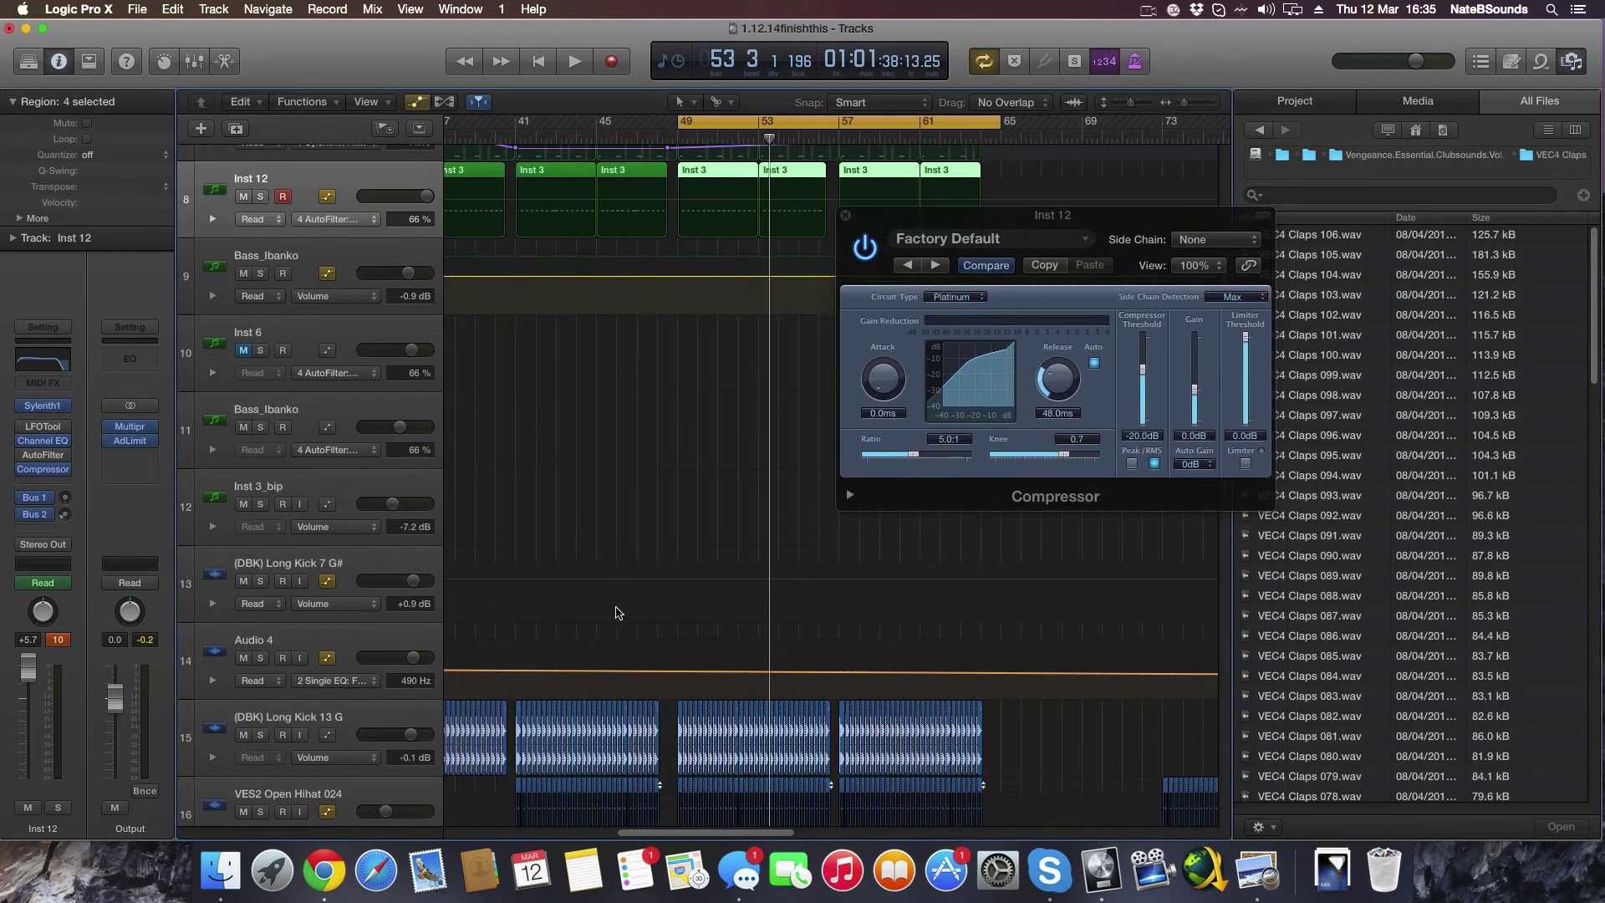
click(306, 260)
key(s)
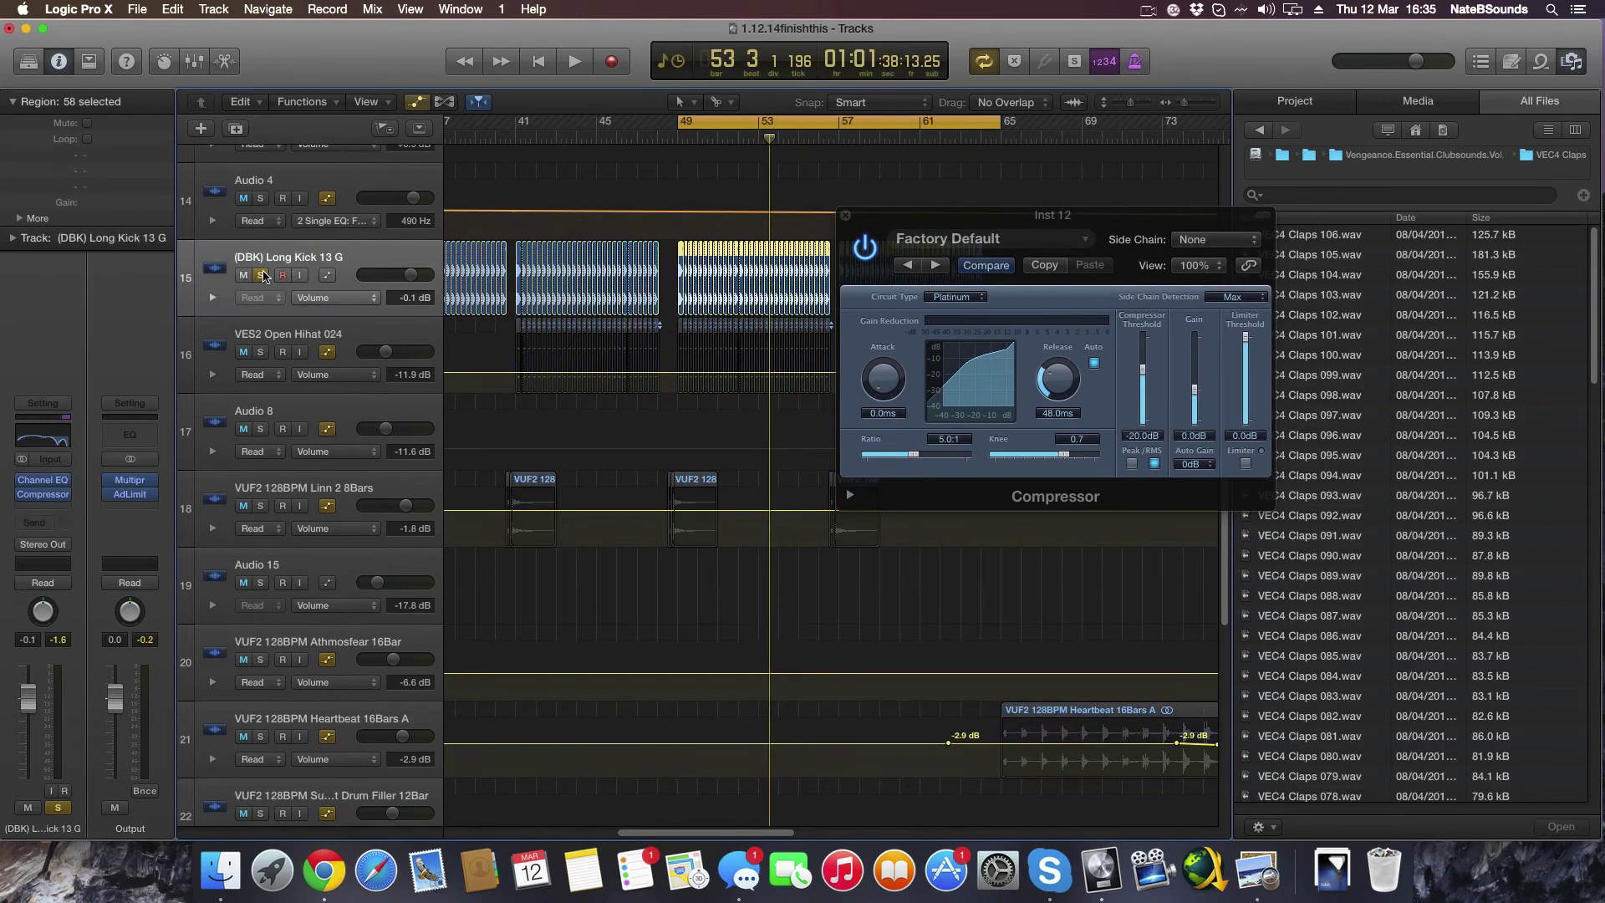
key(space)
key(space)
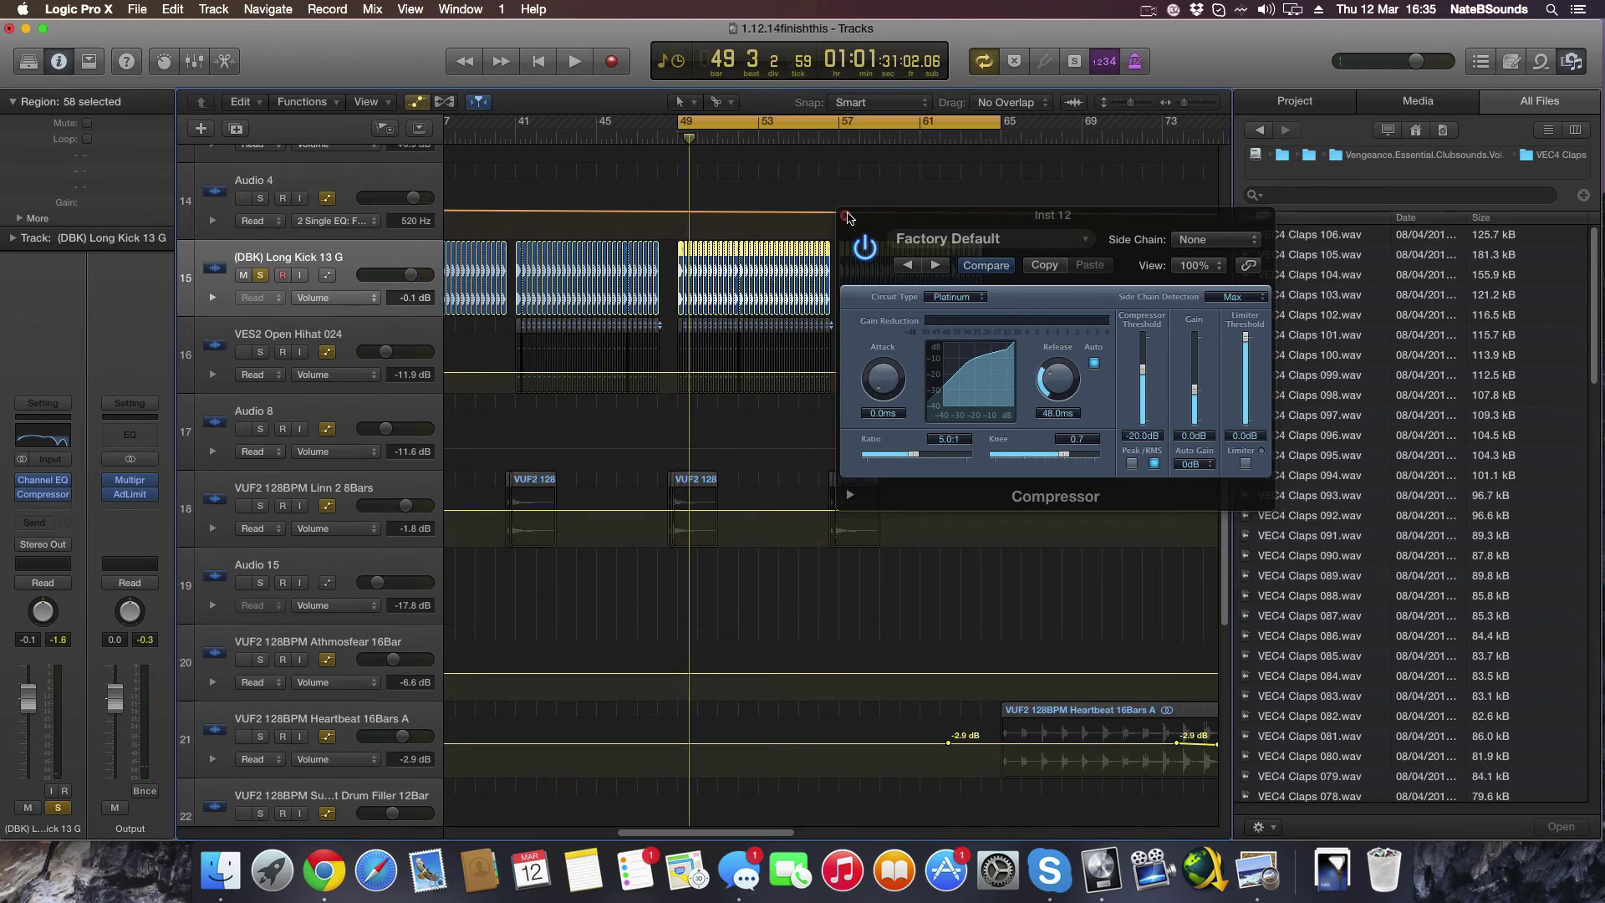
Examine the side chain sources offered by the Inst 12 Compressor without choosing one
drag(851, 219, 965, 226)
click(1324, 246)
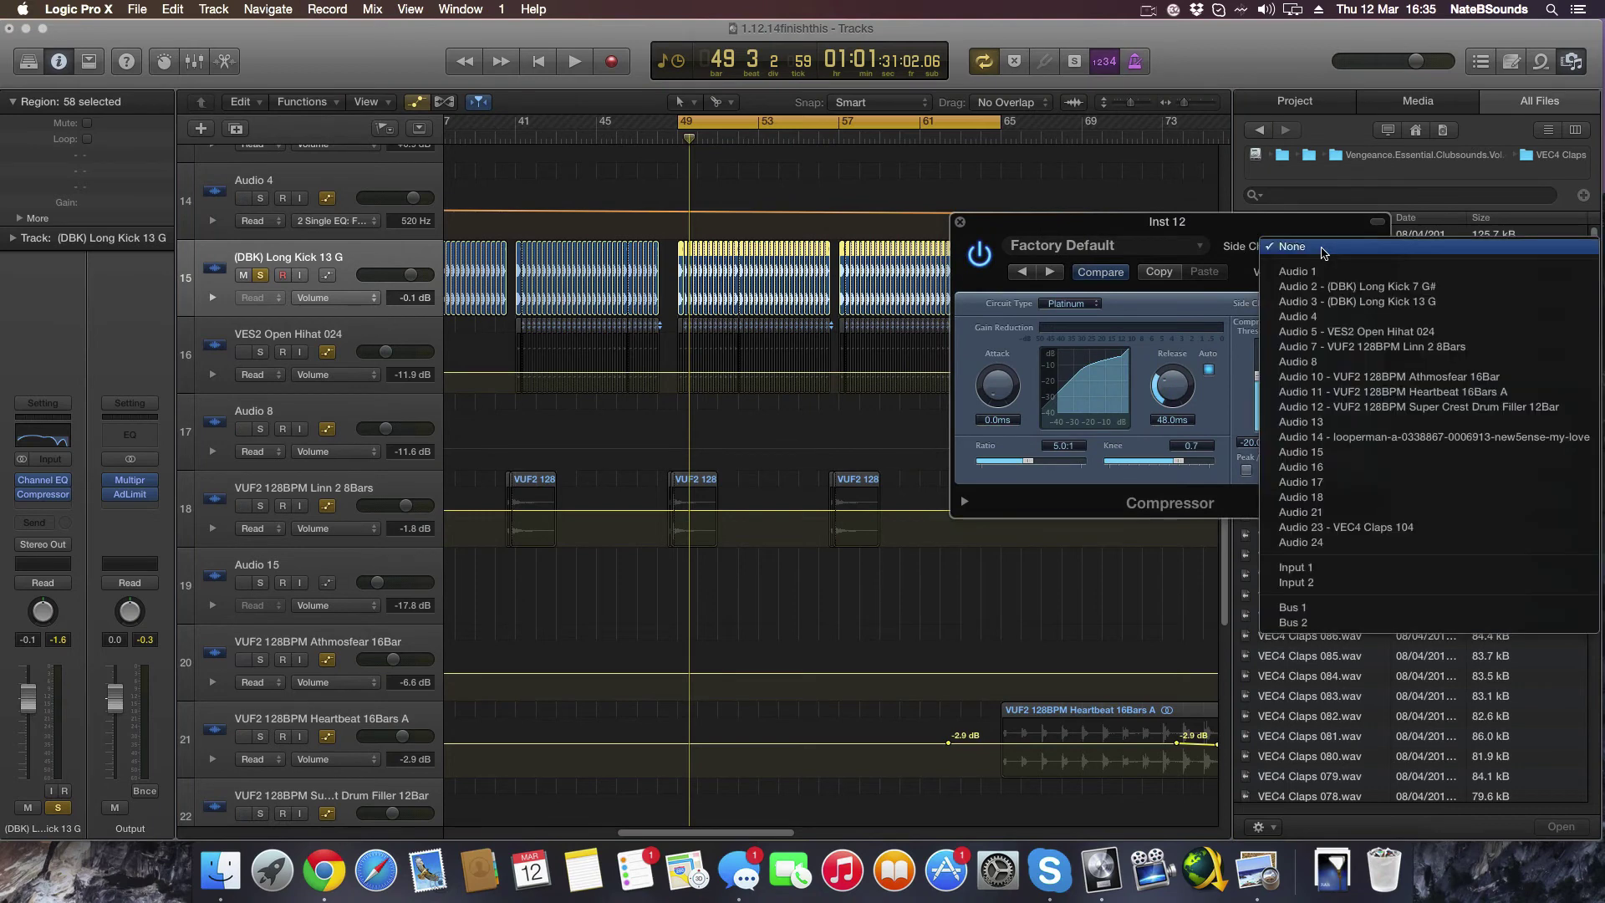
click(1144, 230)
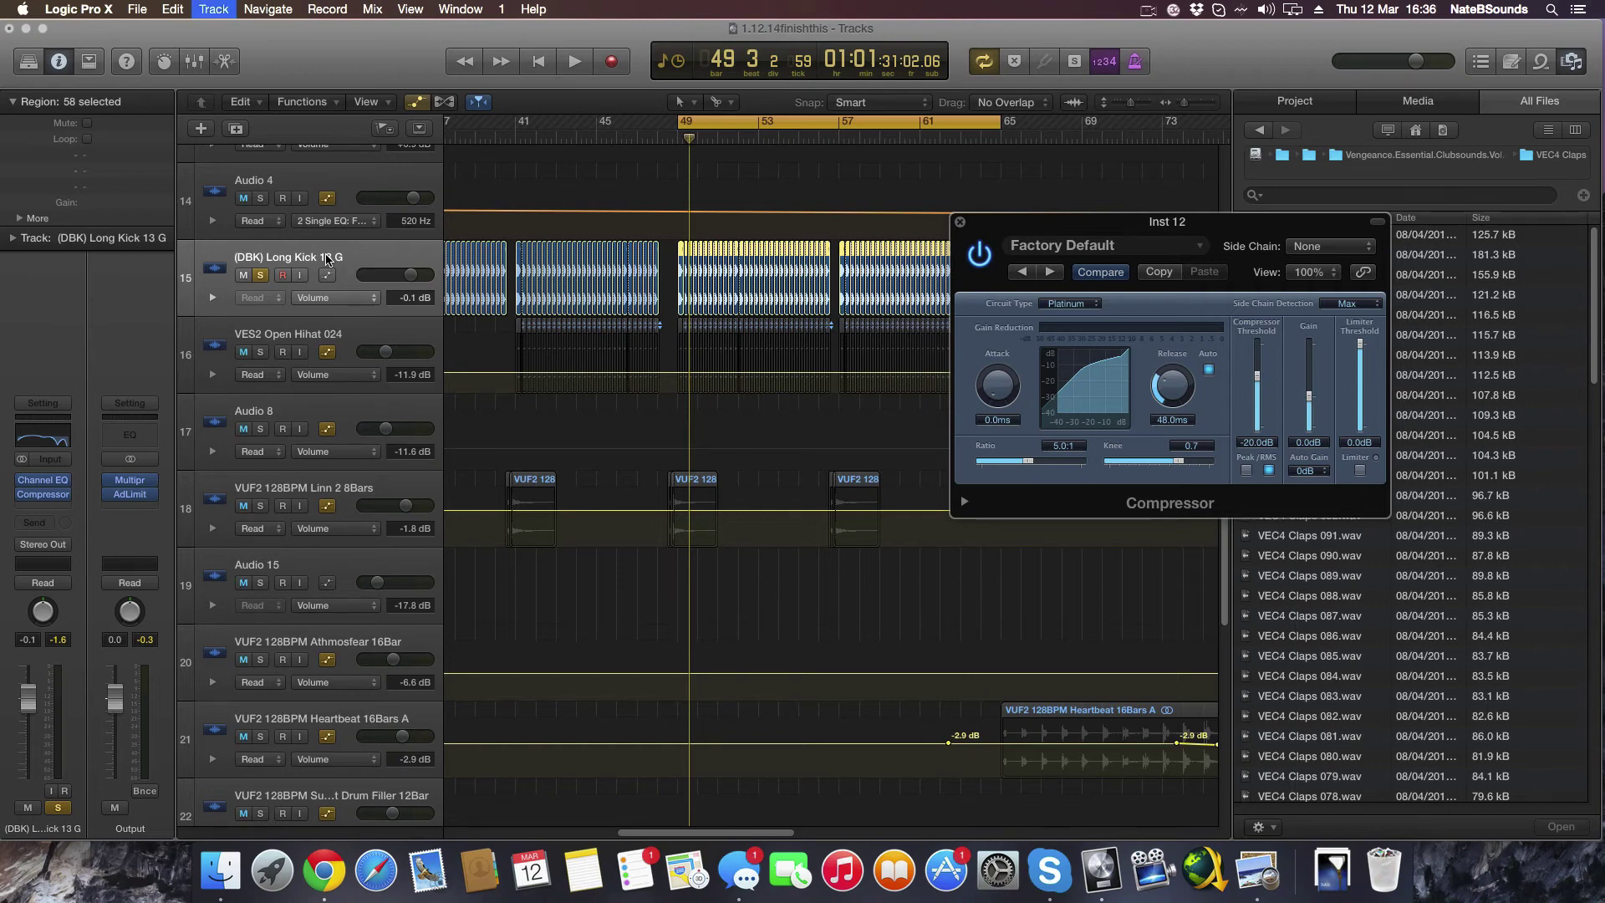
Duplicate the (DBK) Long Kick 13 G track, copy its selected regions onto the new track and unsolo both kick tracks
key(super+d)
drag(1102, 233, 1419, 200)
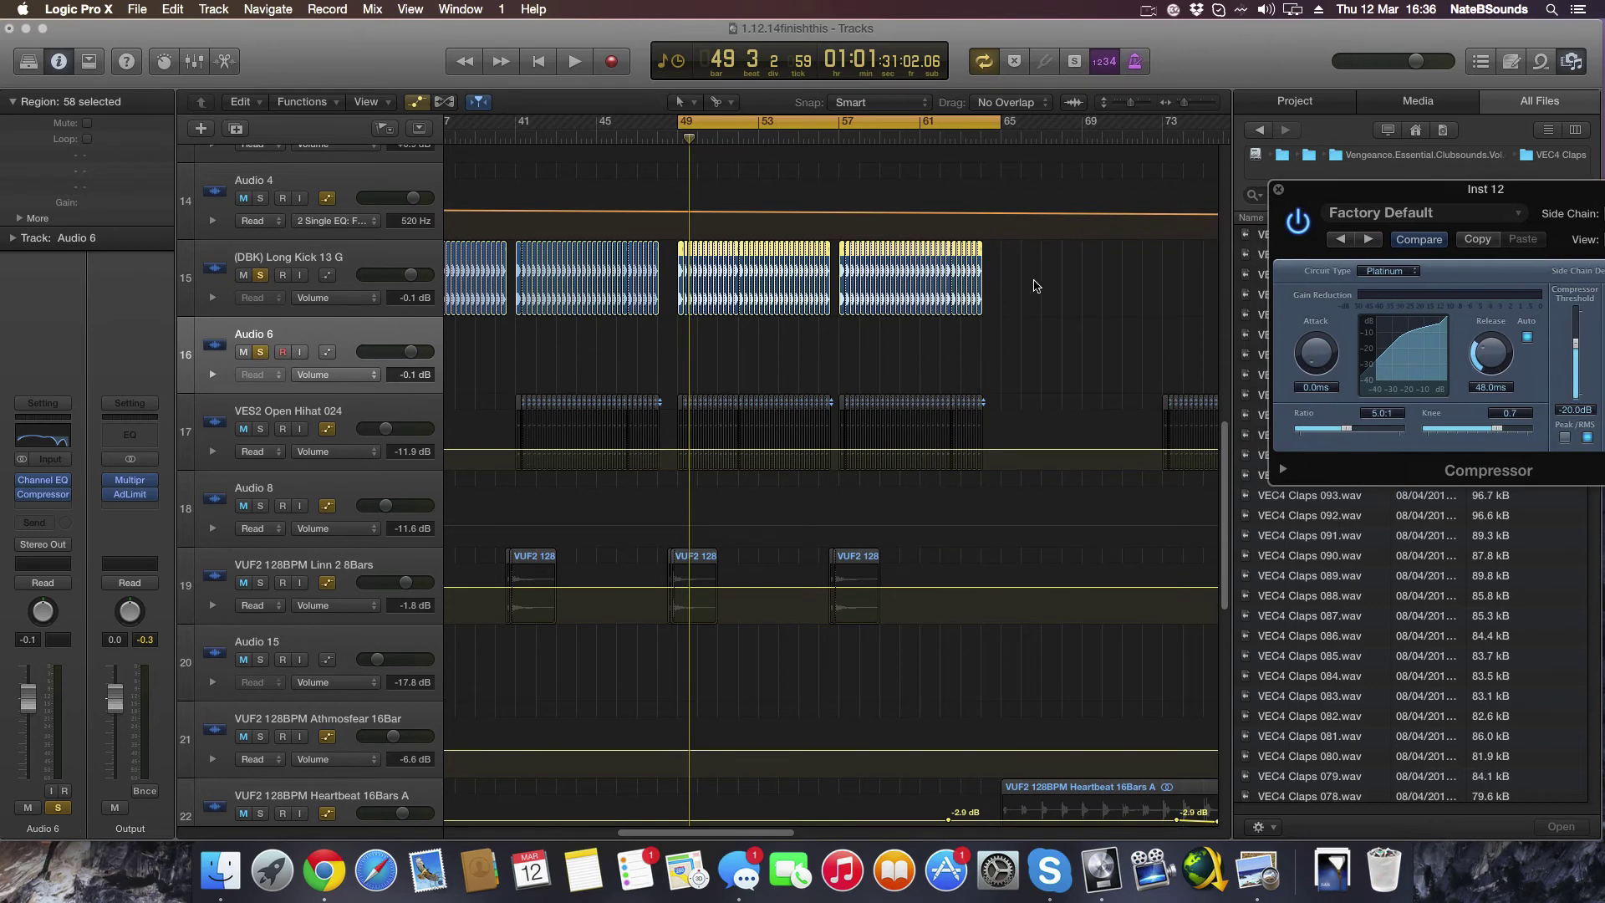
drag(680, 294, 680, 359)
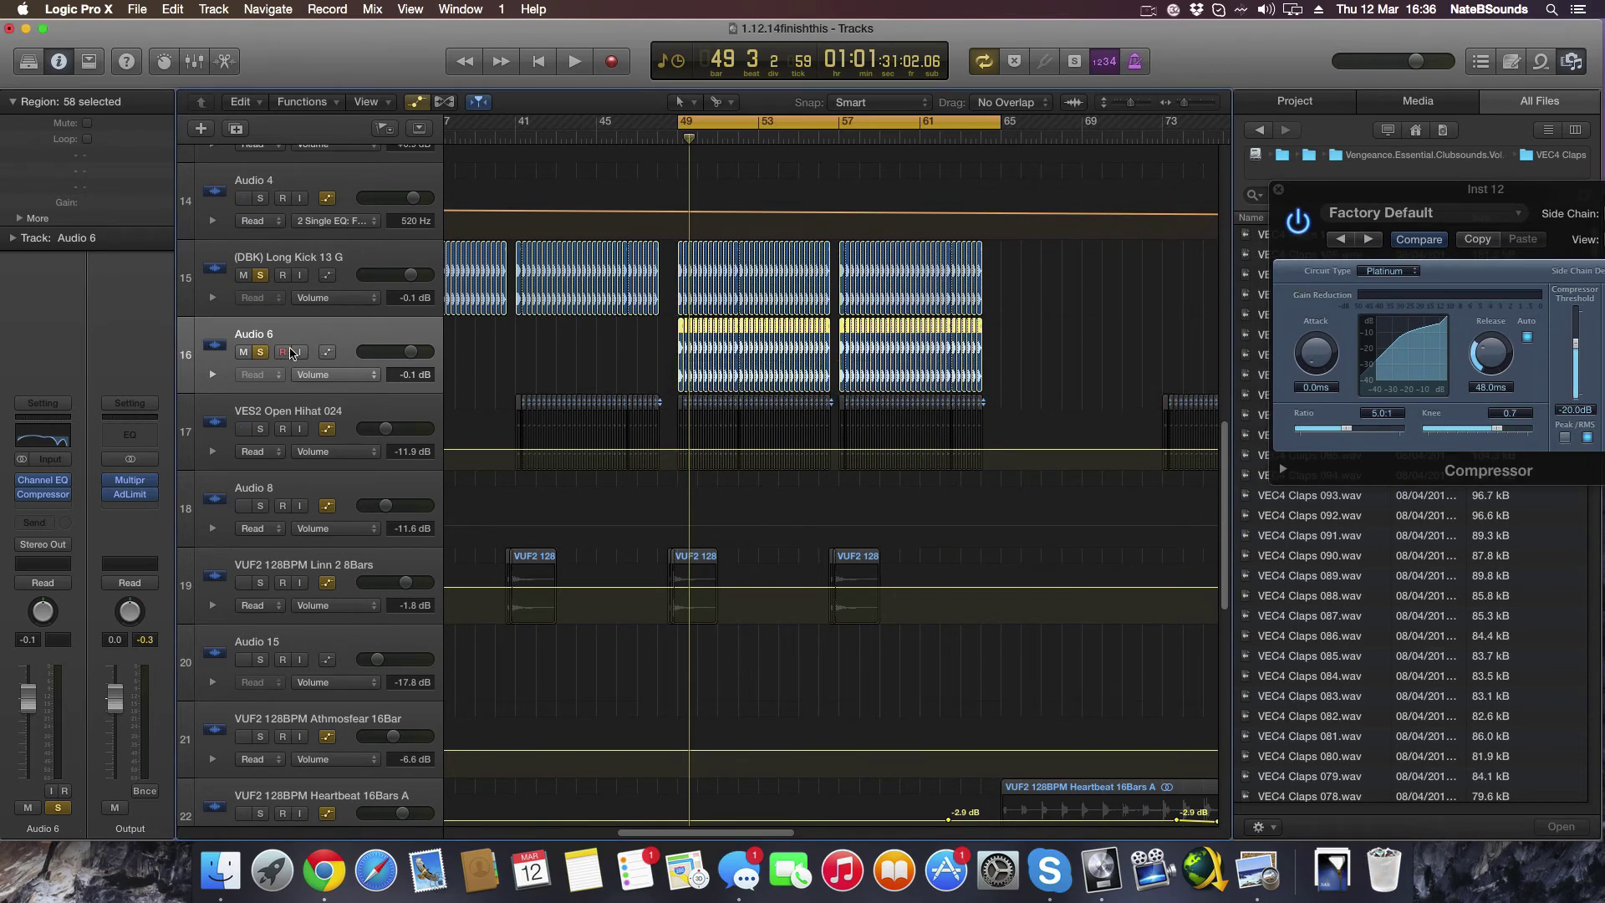
click(262, 286)
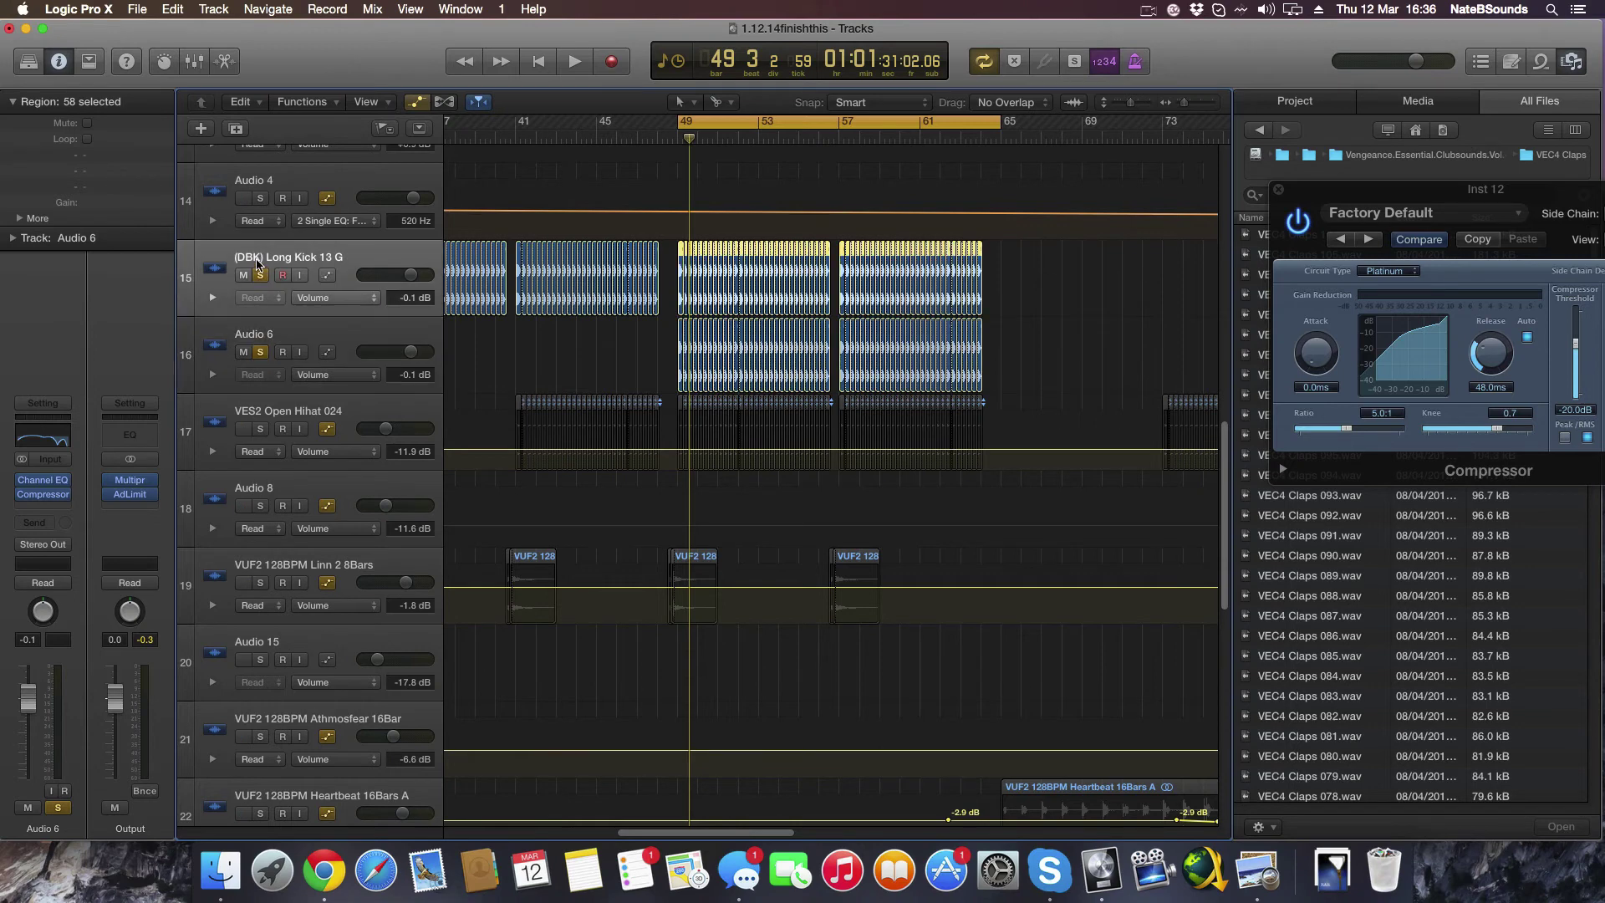
click(259, 345)
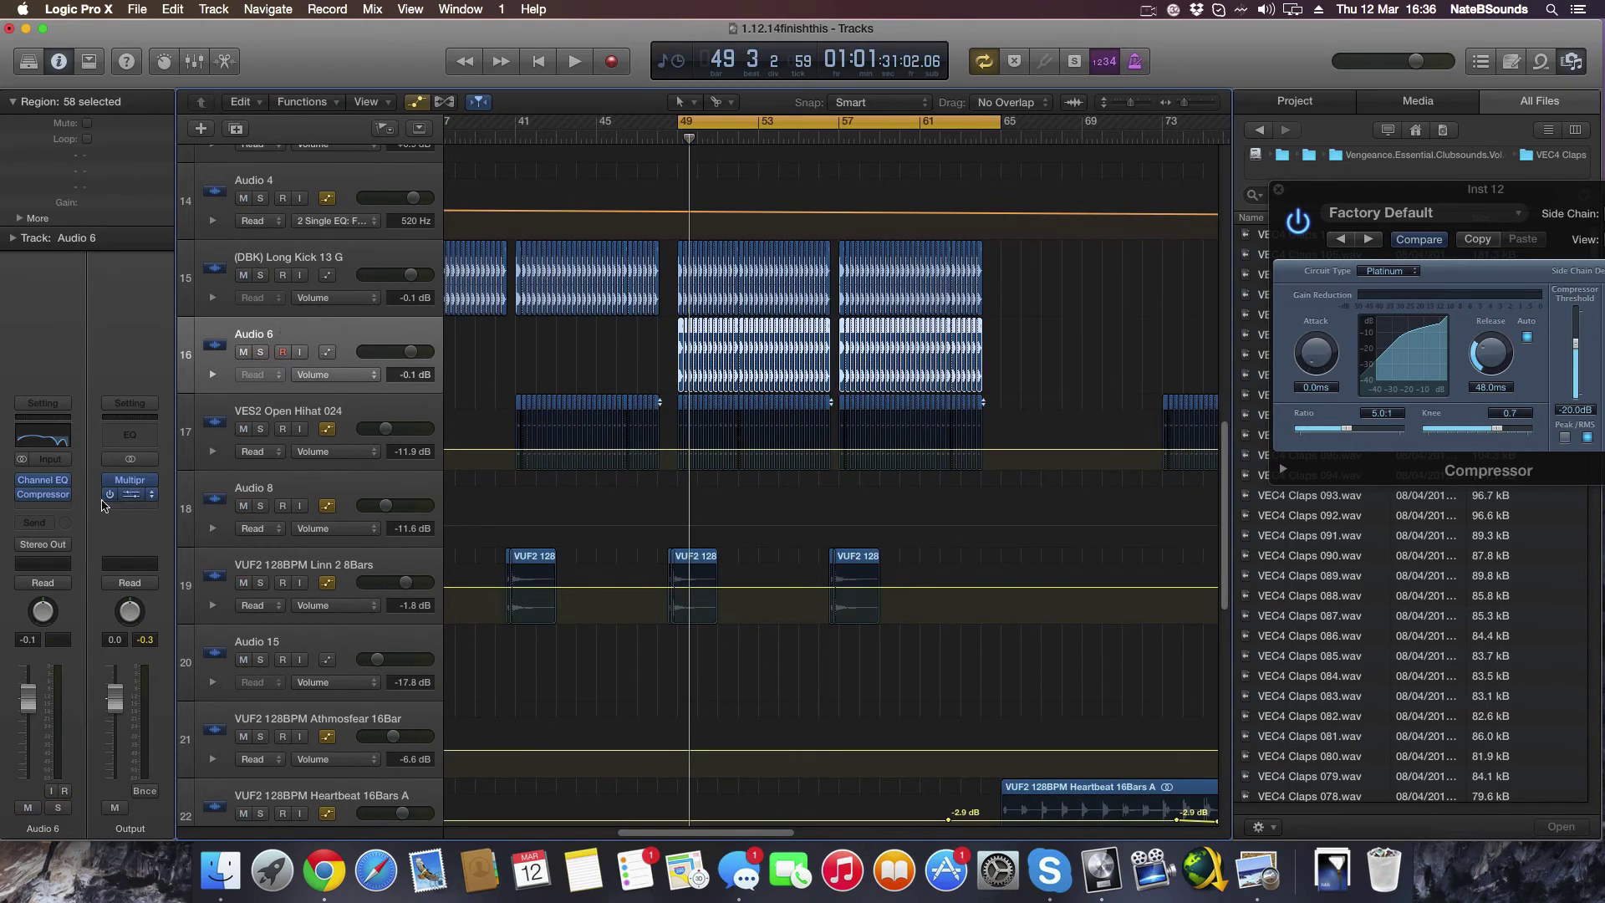
Add a Bus 1 send to the duplicated kick track with its level at 0 and set it to Pre Fader
click(40, 522)
mouse_move(90, 602)
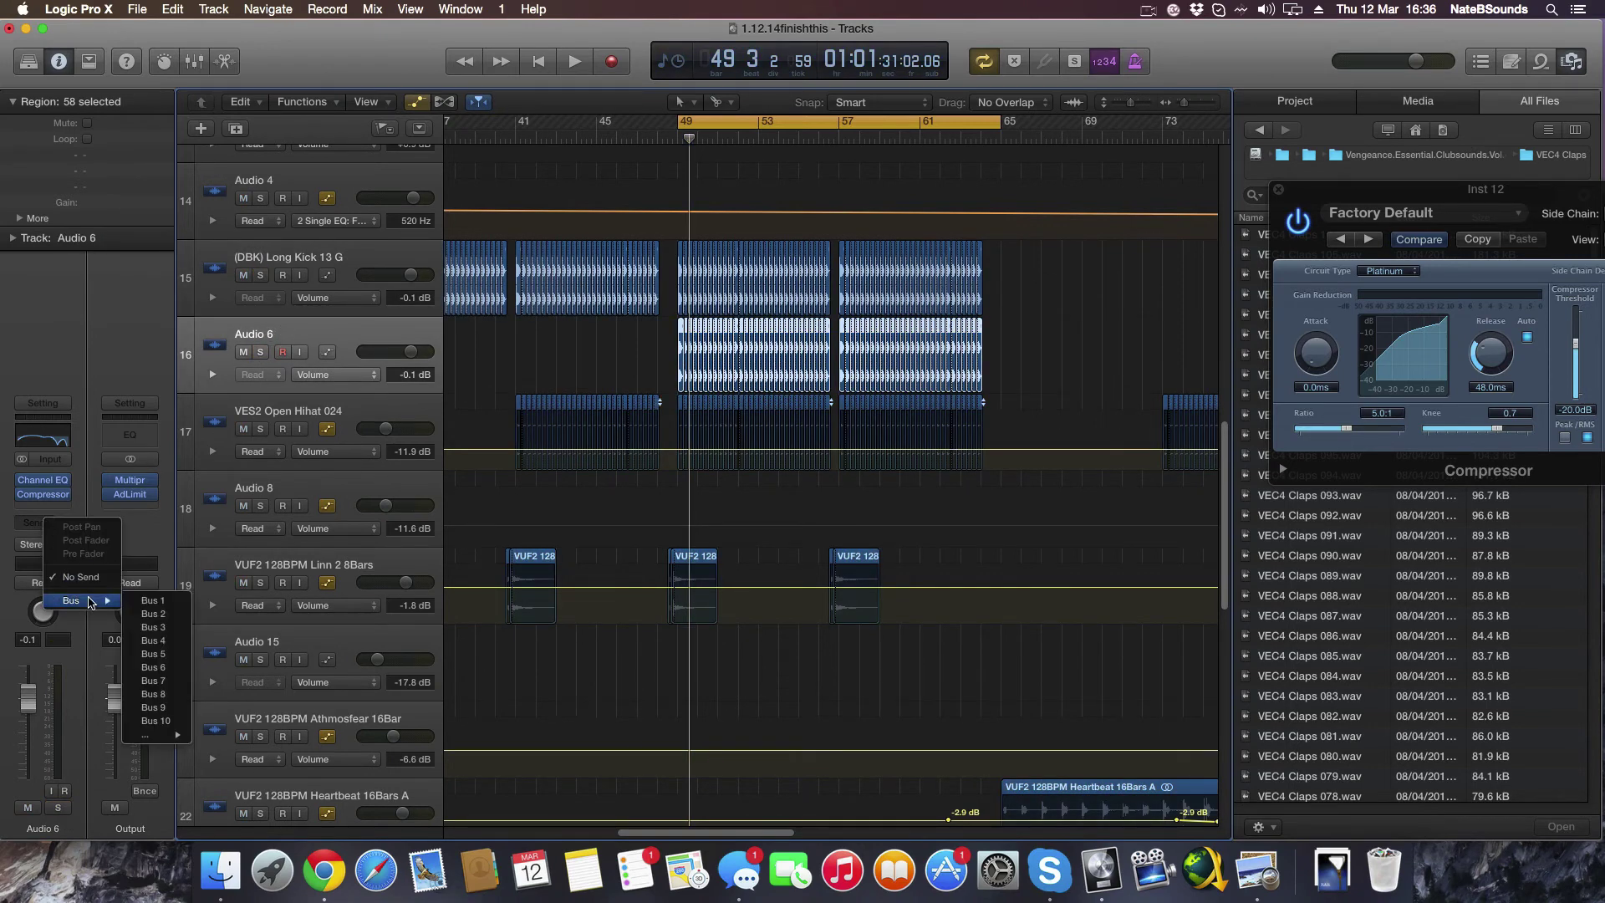
click(153, 600)
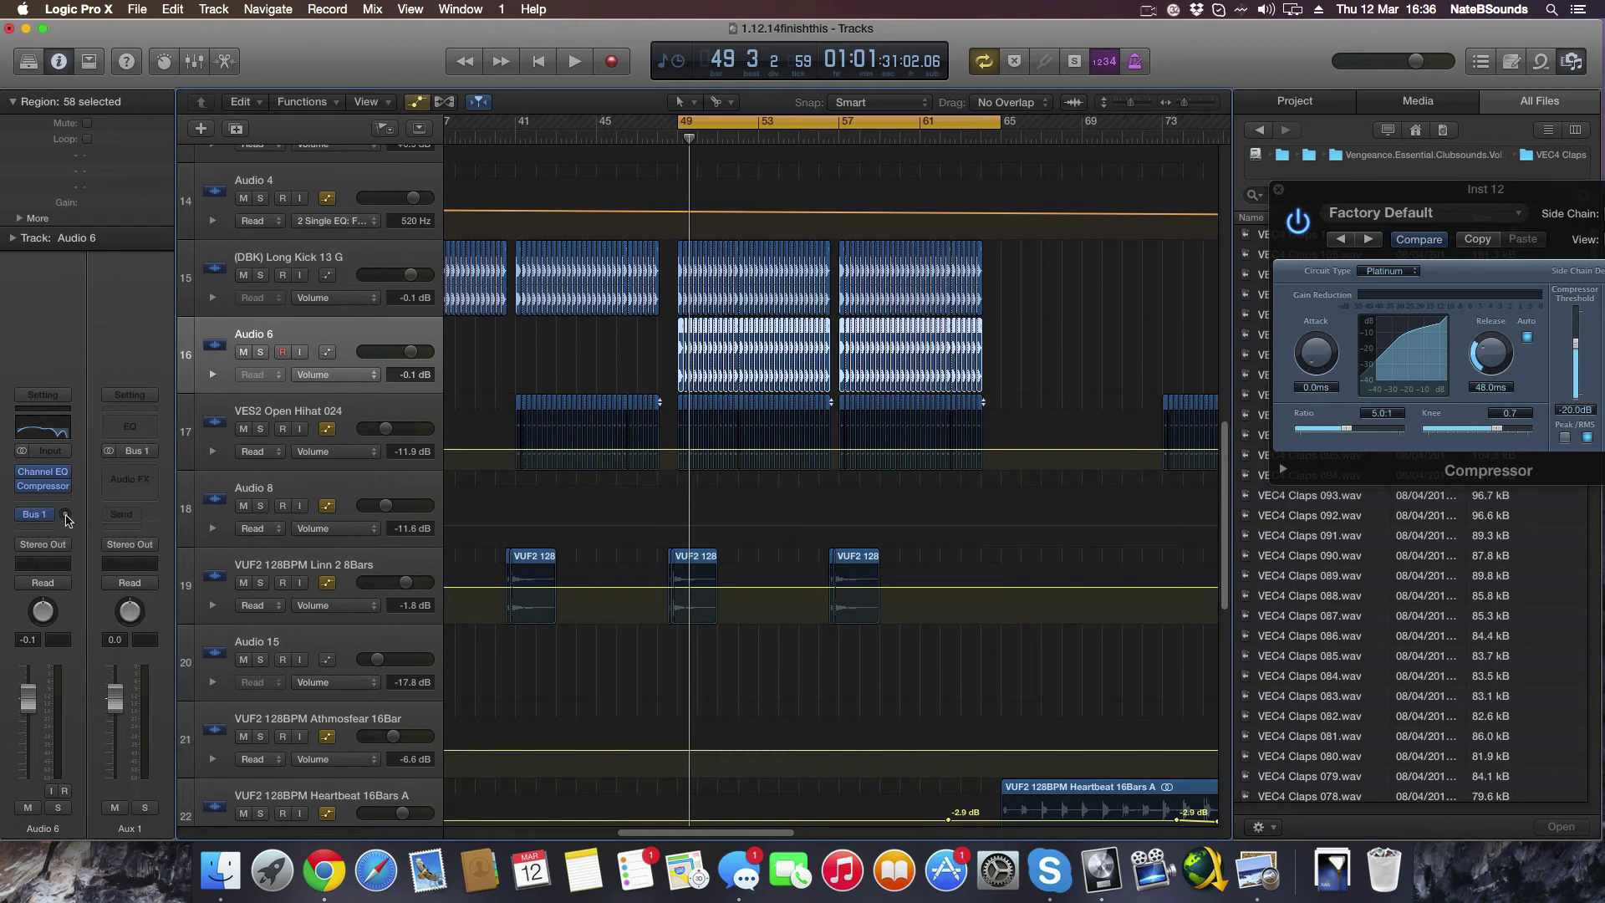
drag(66, 519, 60, 520)
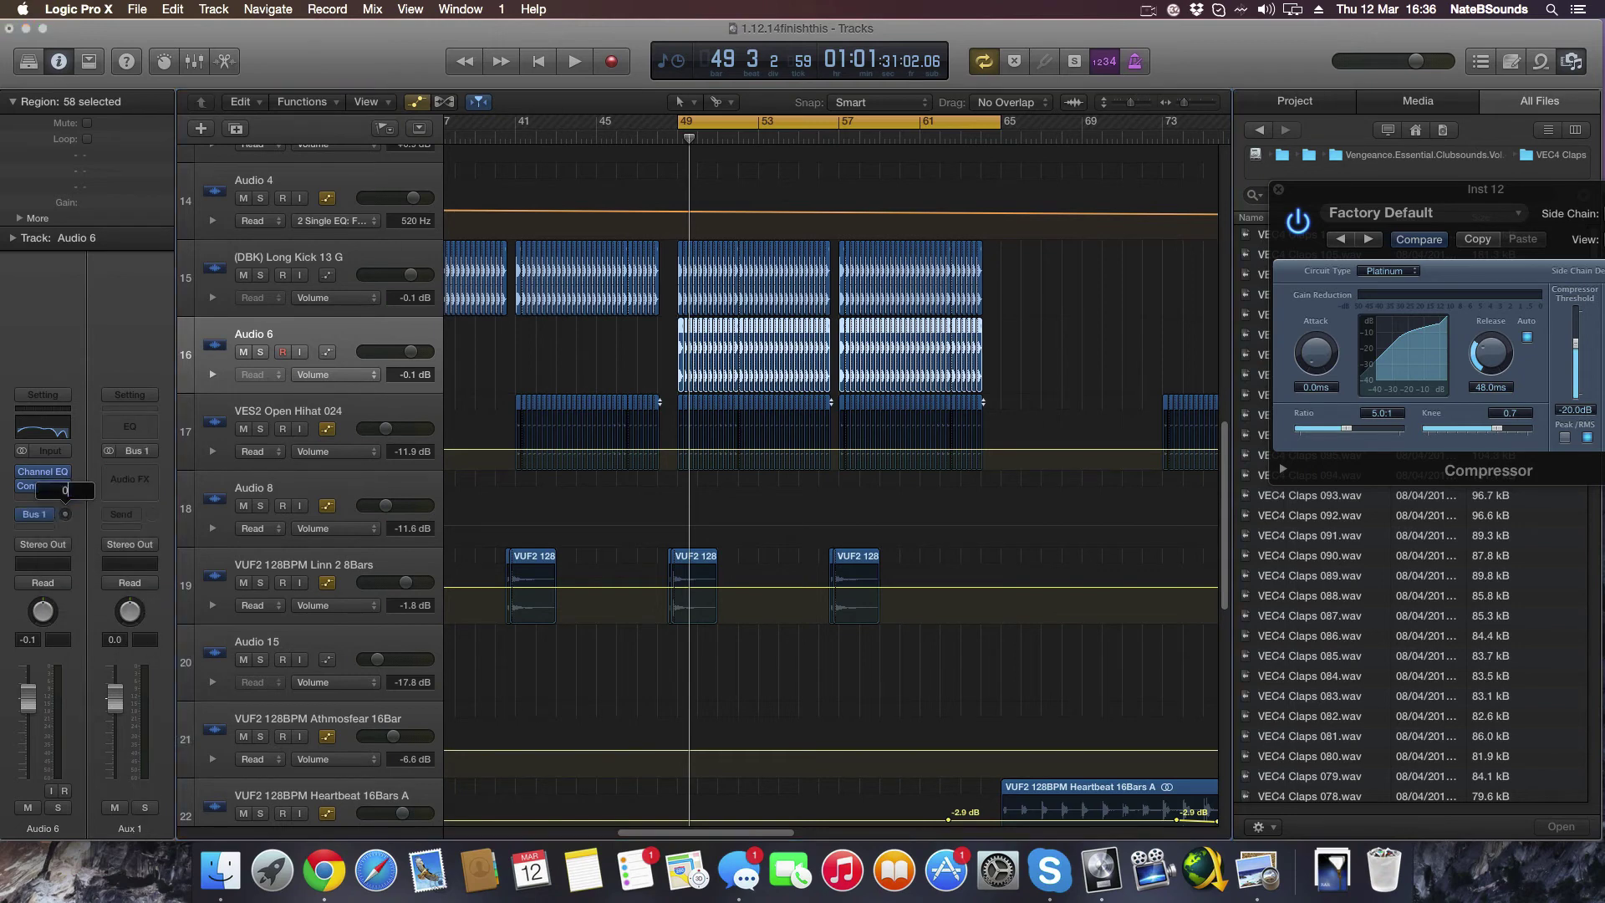
text(0)
key(Return)
click(51, 520)
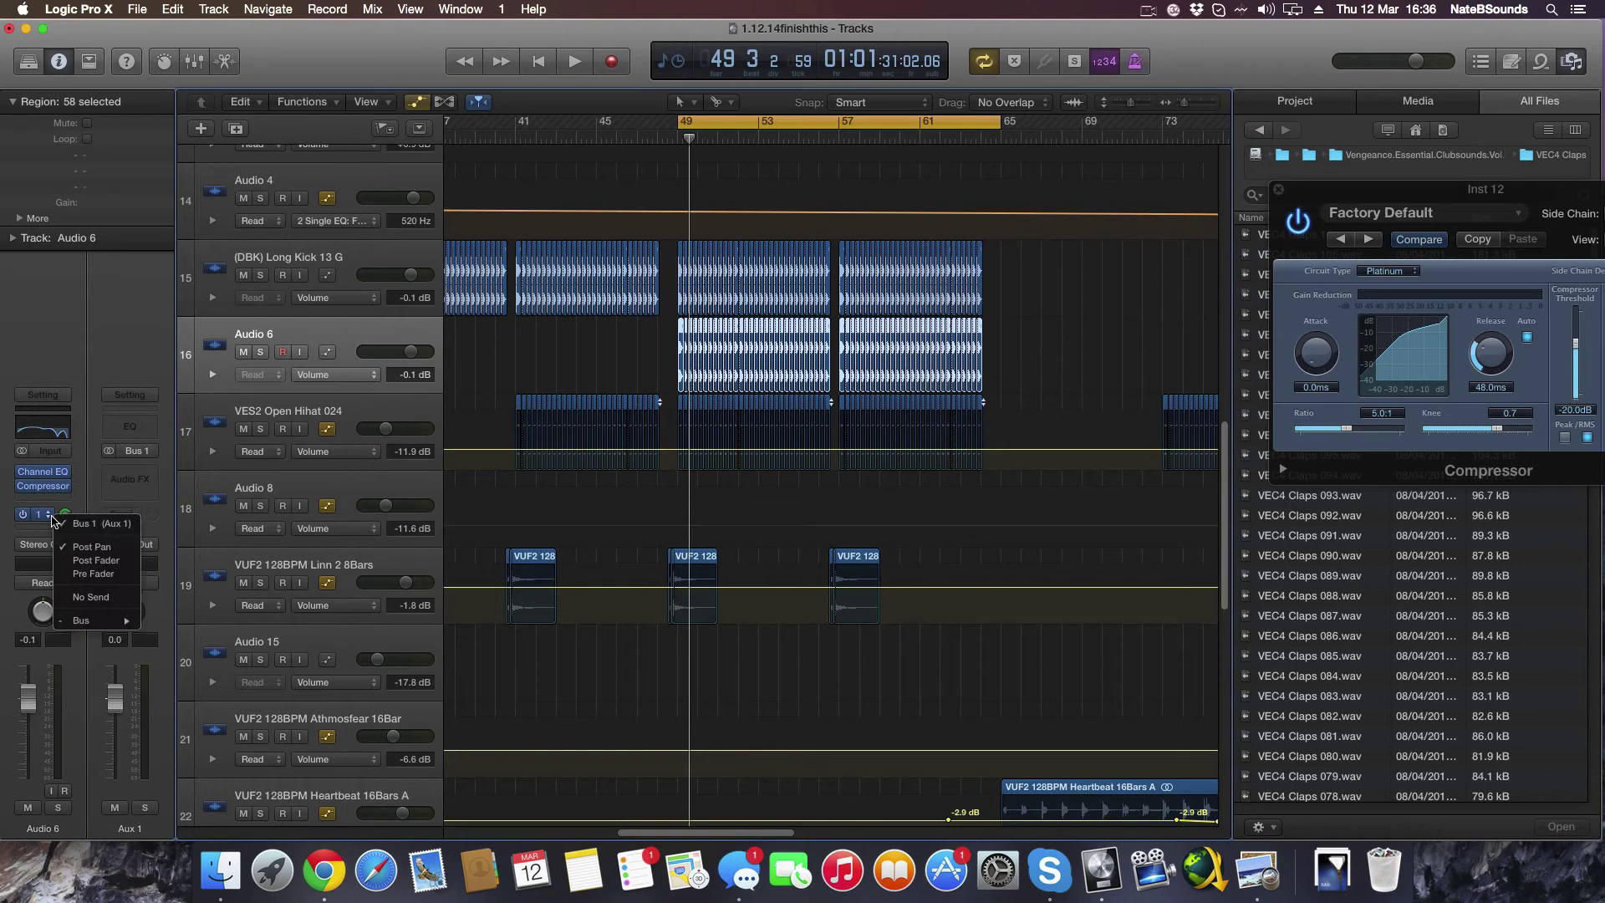
click(121, 574)
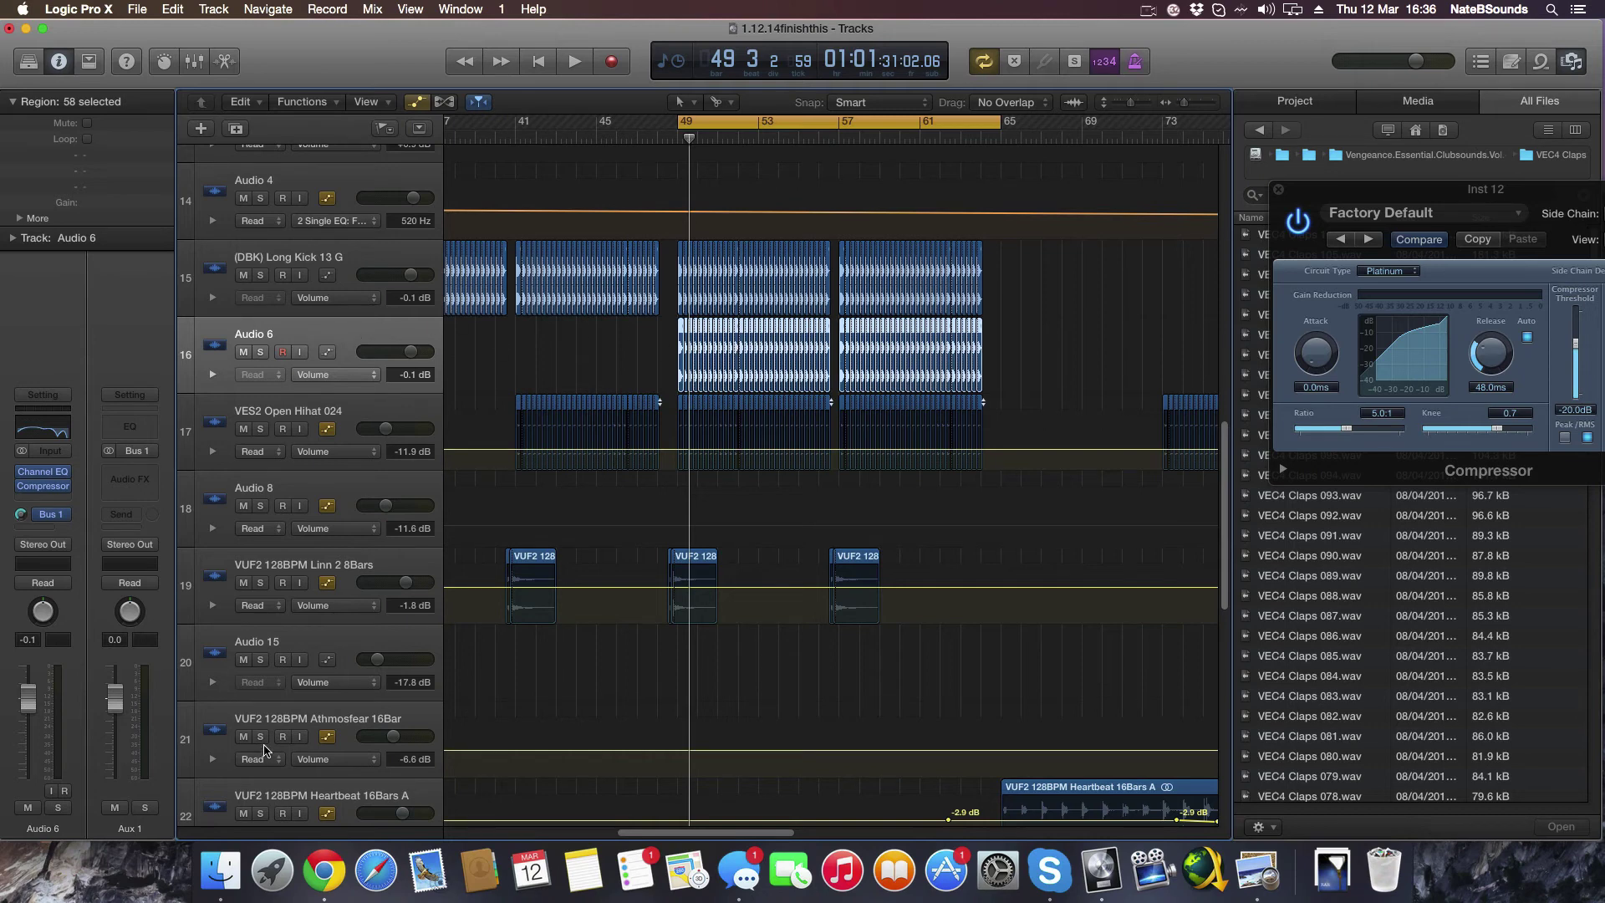
Show the mixer, bring the Aux 1 channel into view and mute the (DBK) Long Kick 13 G track
key(x)
scroll(993, 825, right, 2)
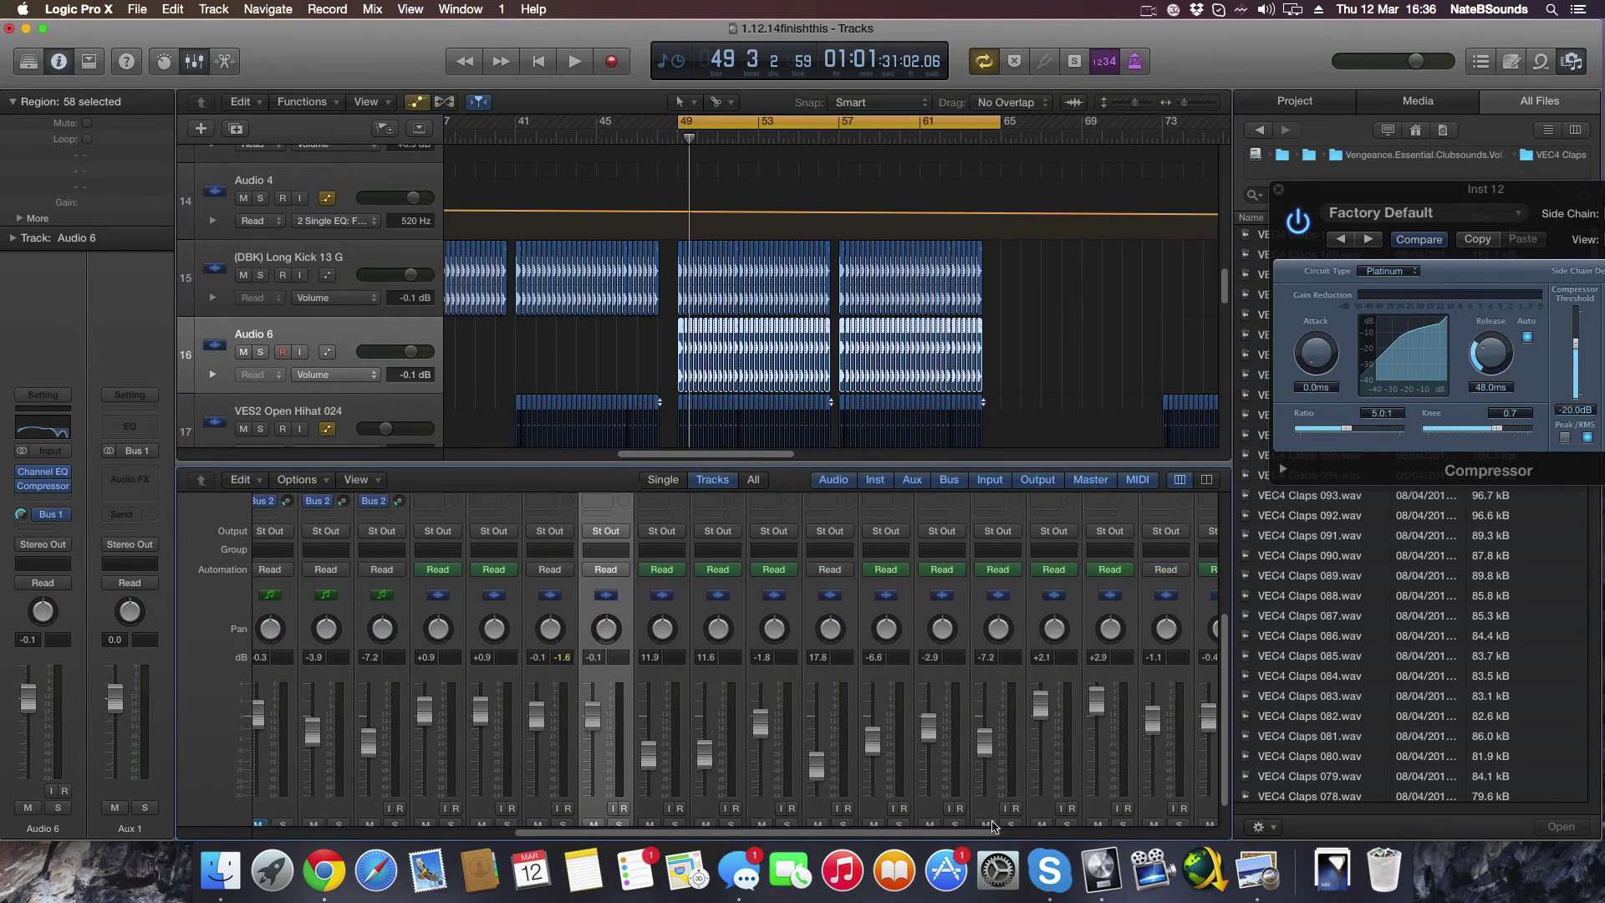
scroll(919, 769, right, 3)
scroll(807, 707, up, 5)
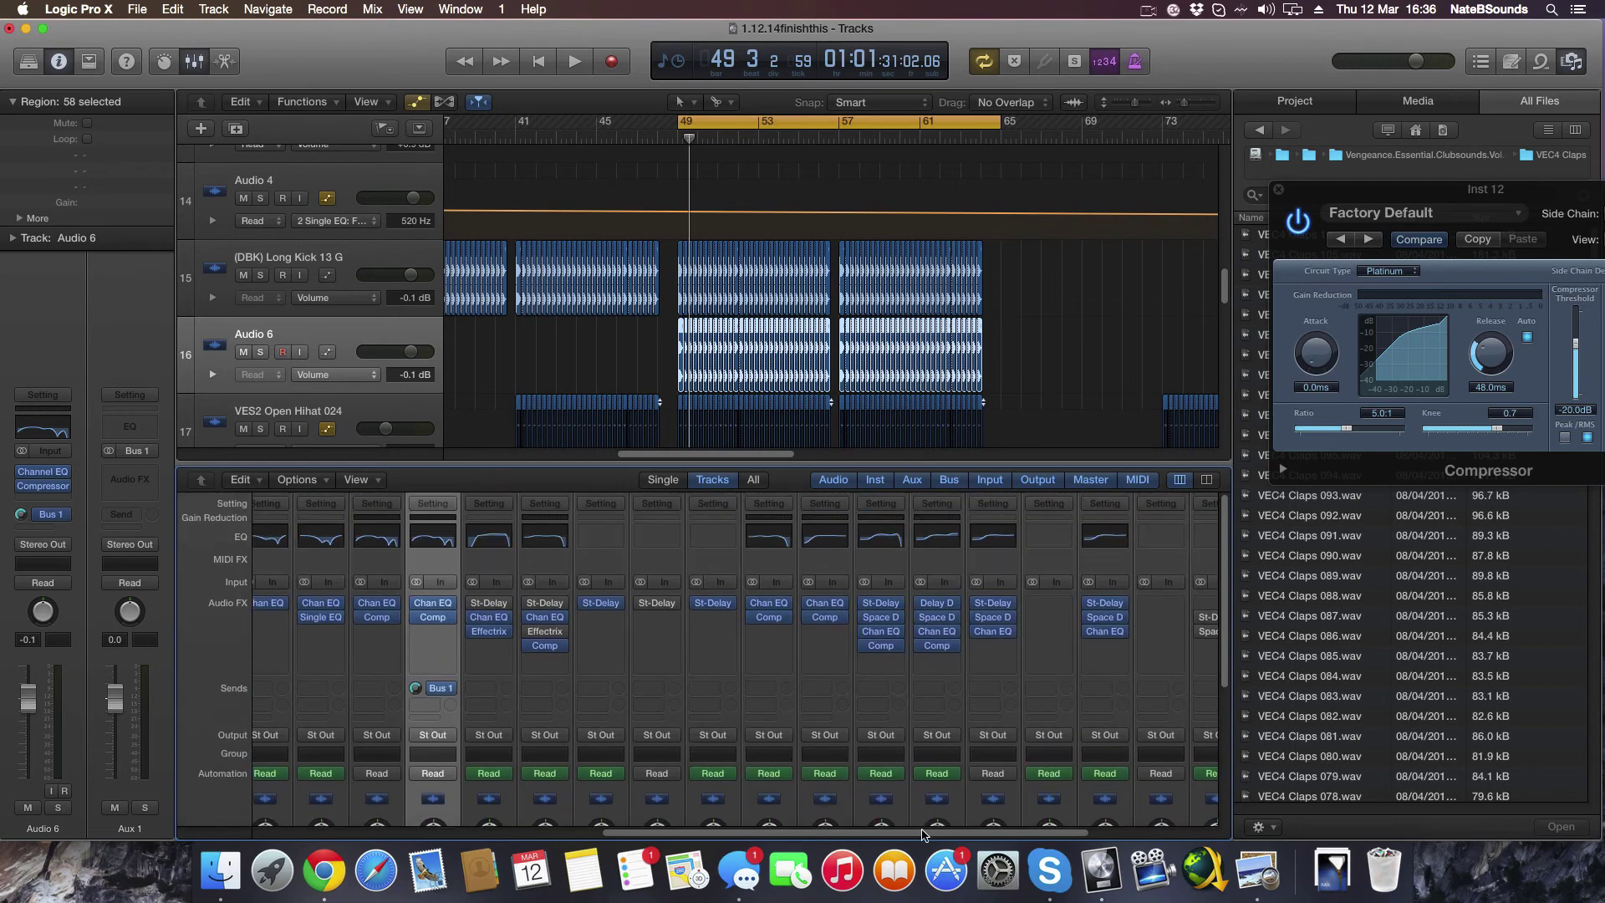
scroll(969, 819, right, 3)
scroll(924, 749, down, 5)
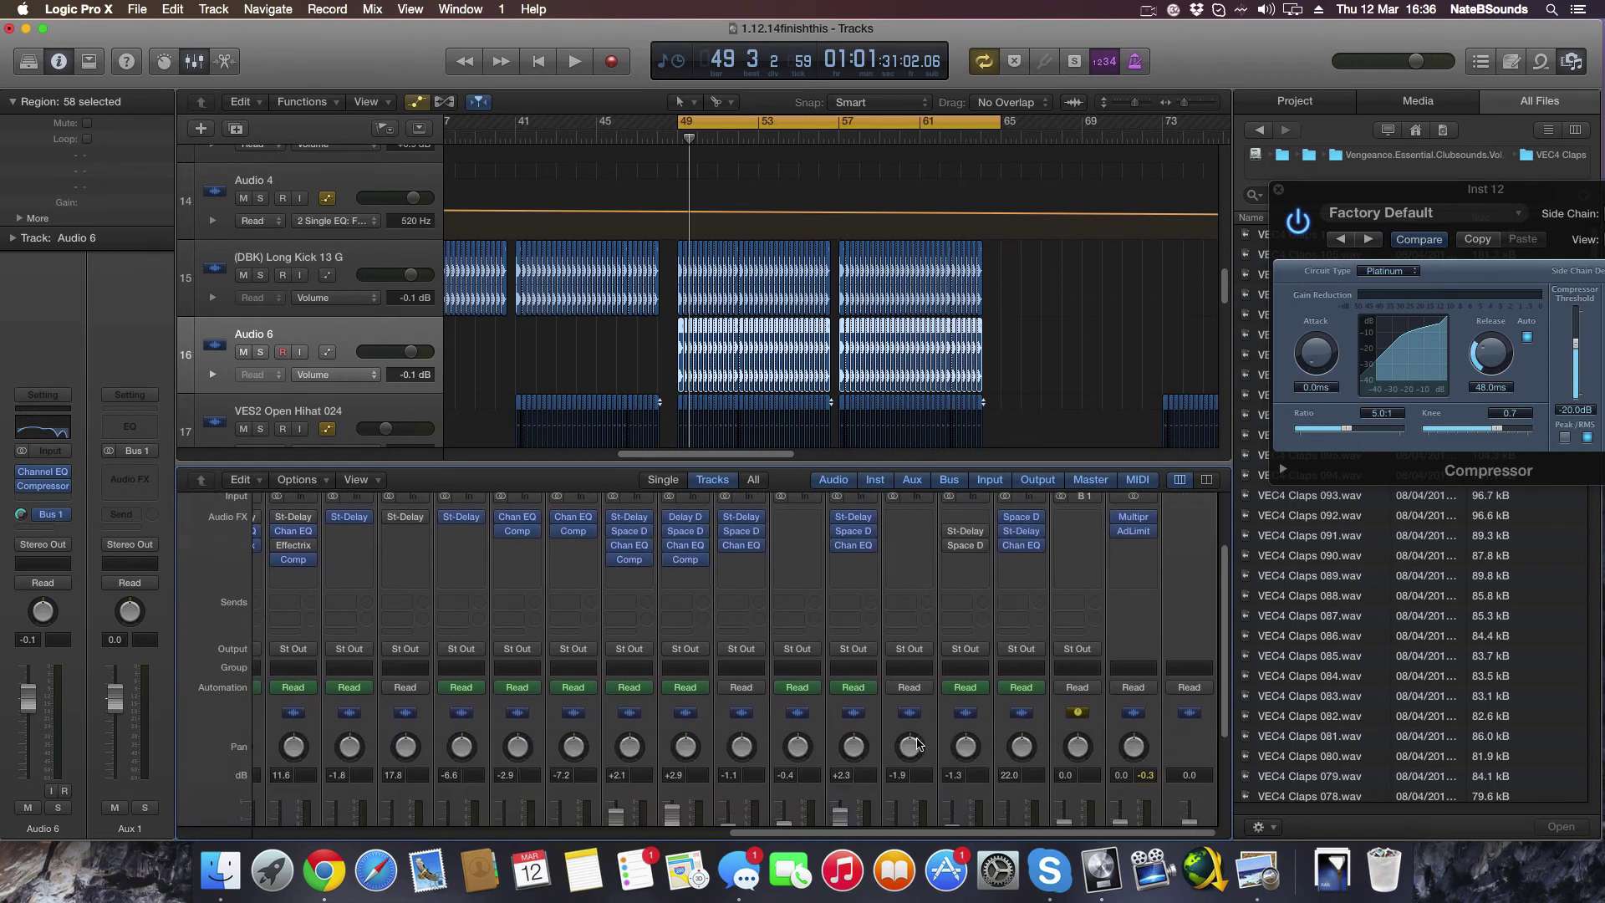
click(243, 275)
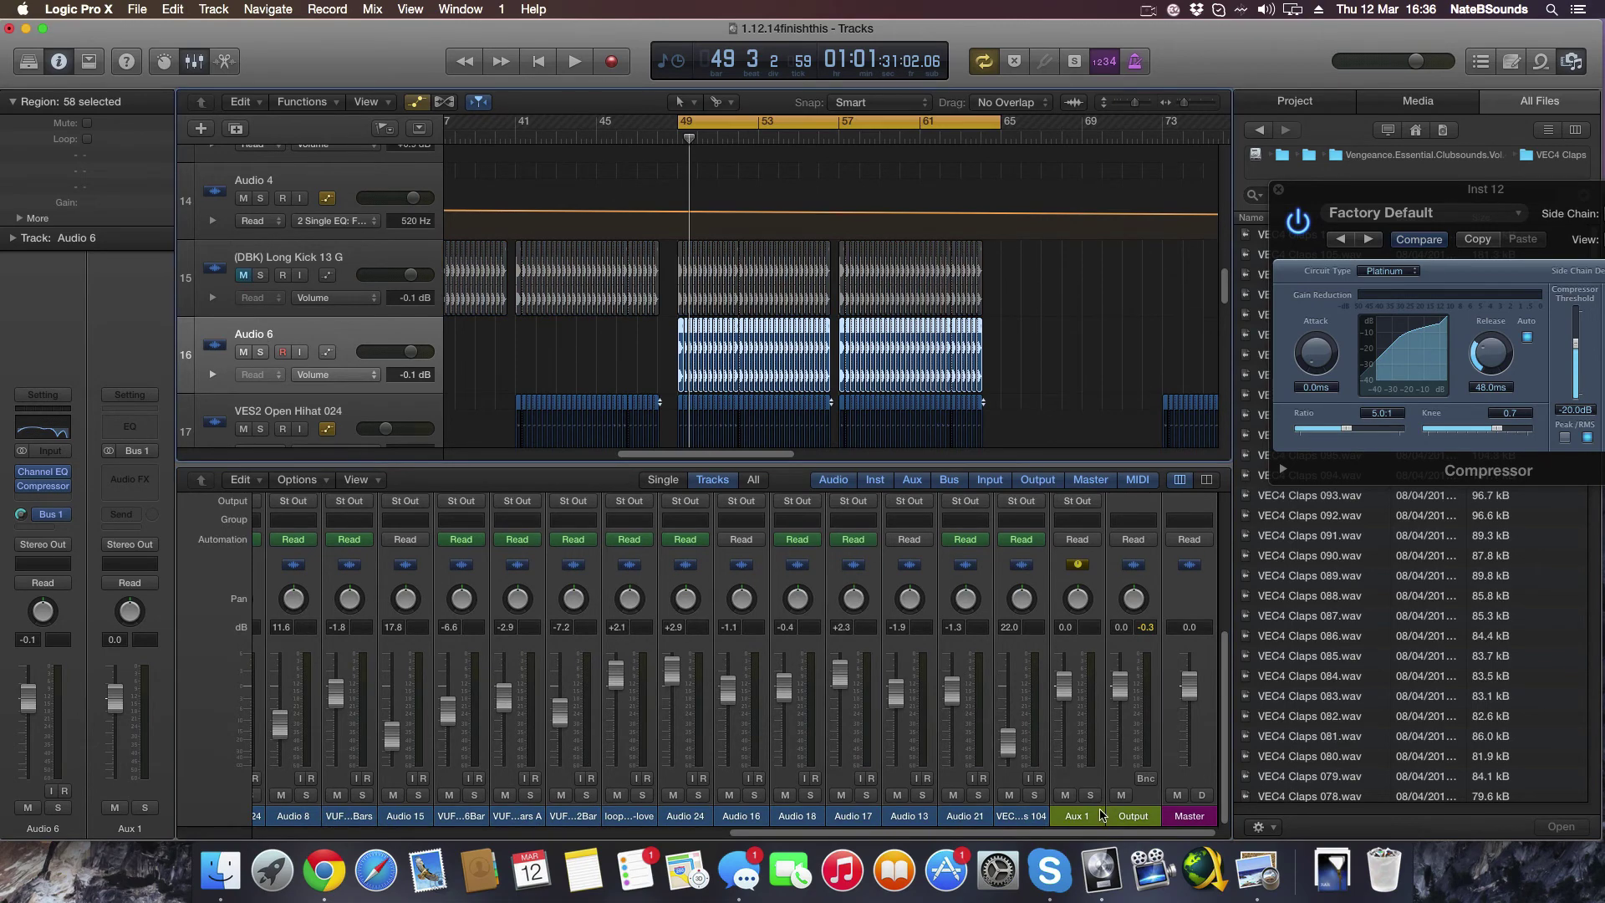
scroll(1076, 577, up, 5)
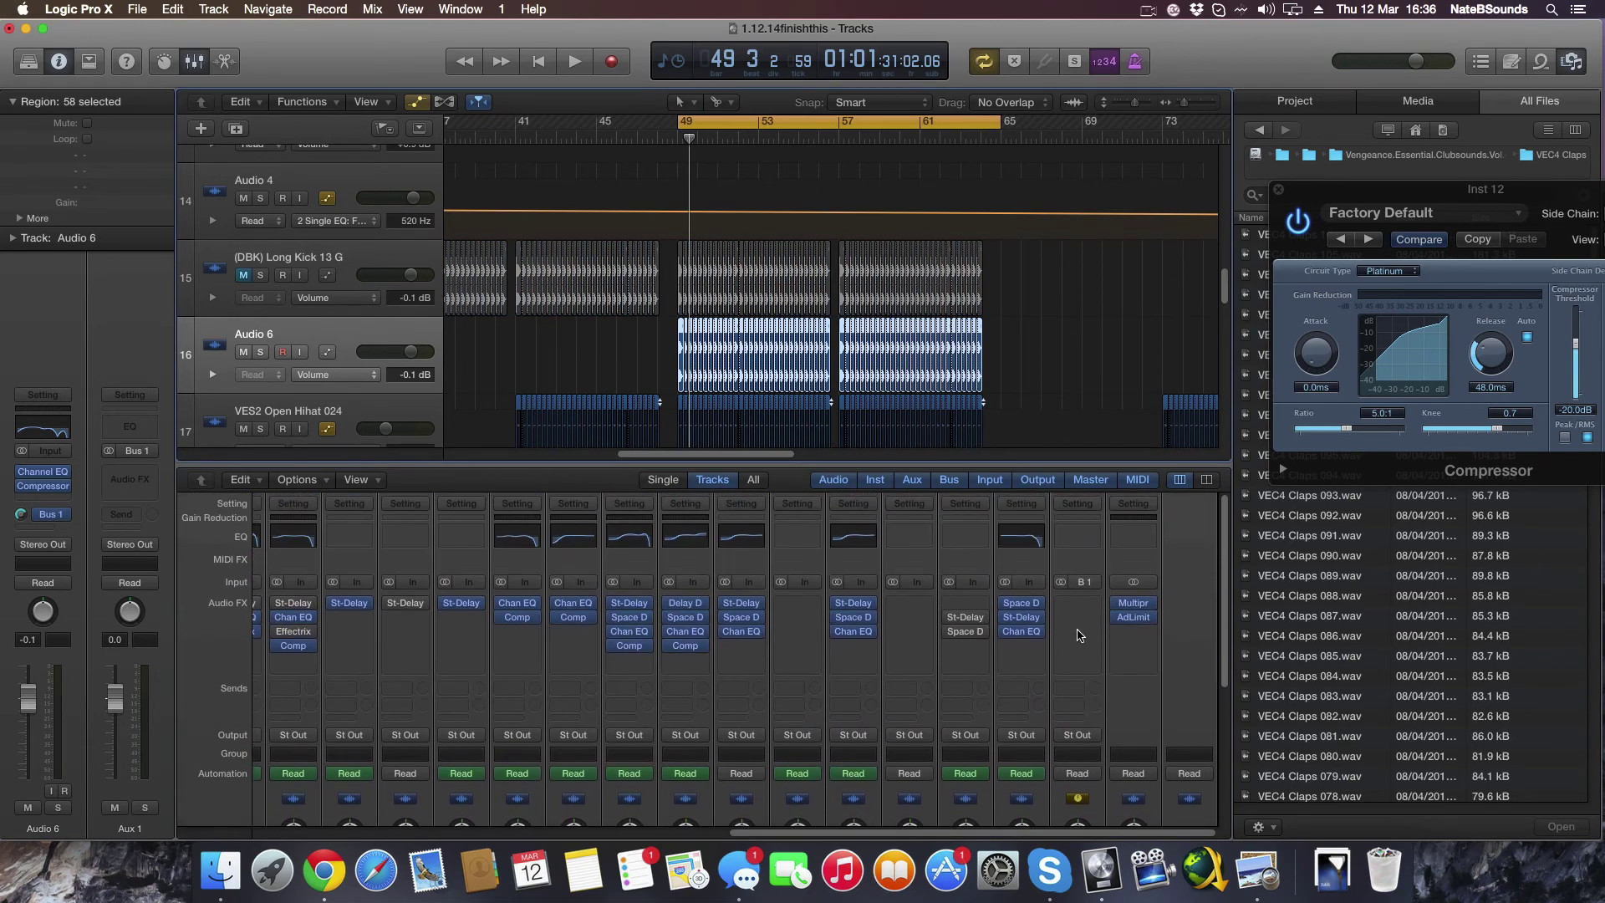
scroll(1078, 631, down, 5)
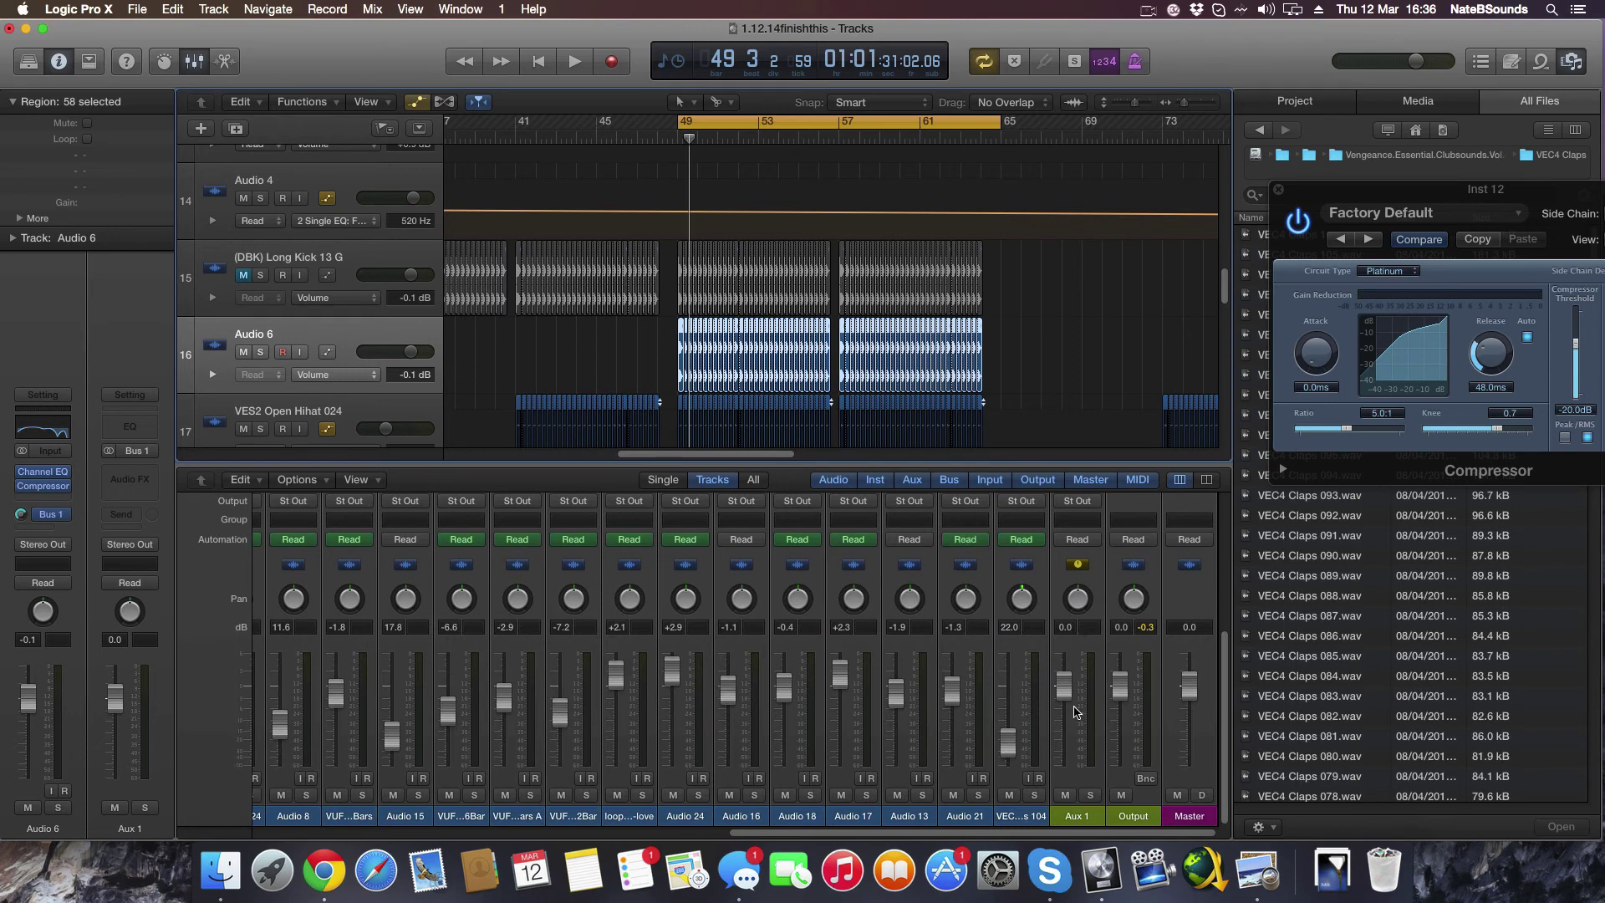
Play the project briefly and solo the duplicated kick track, Audio 6
key(space)
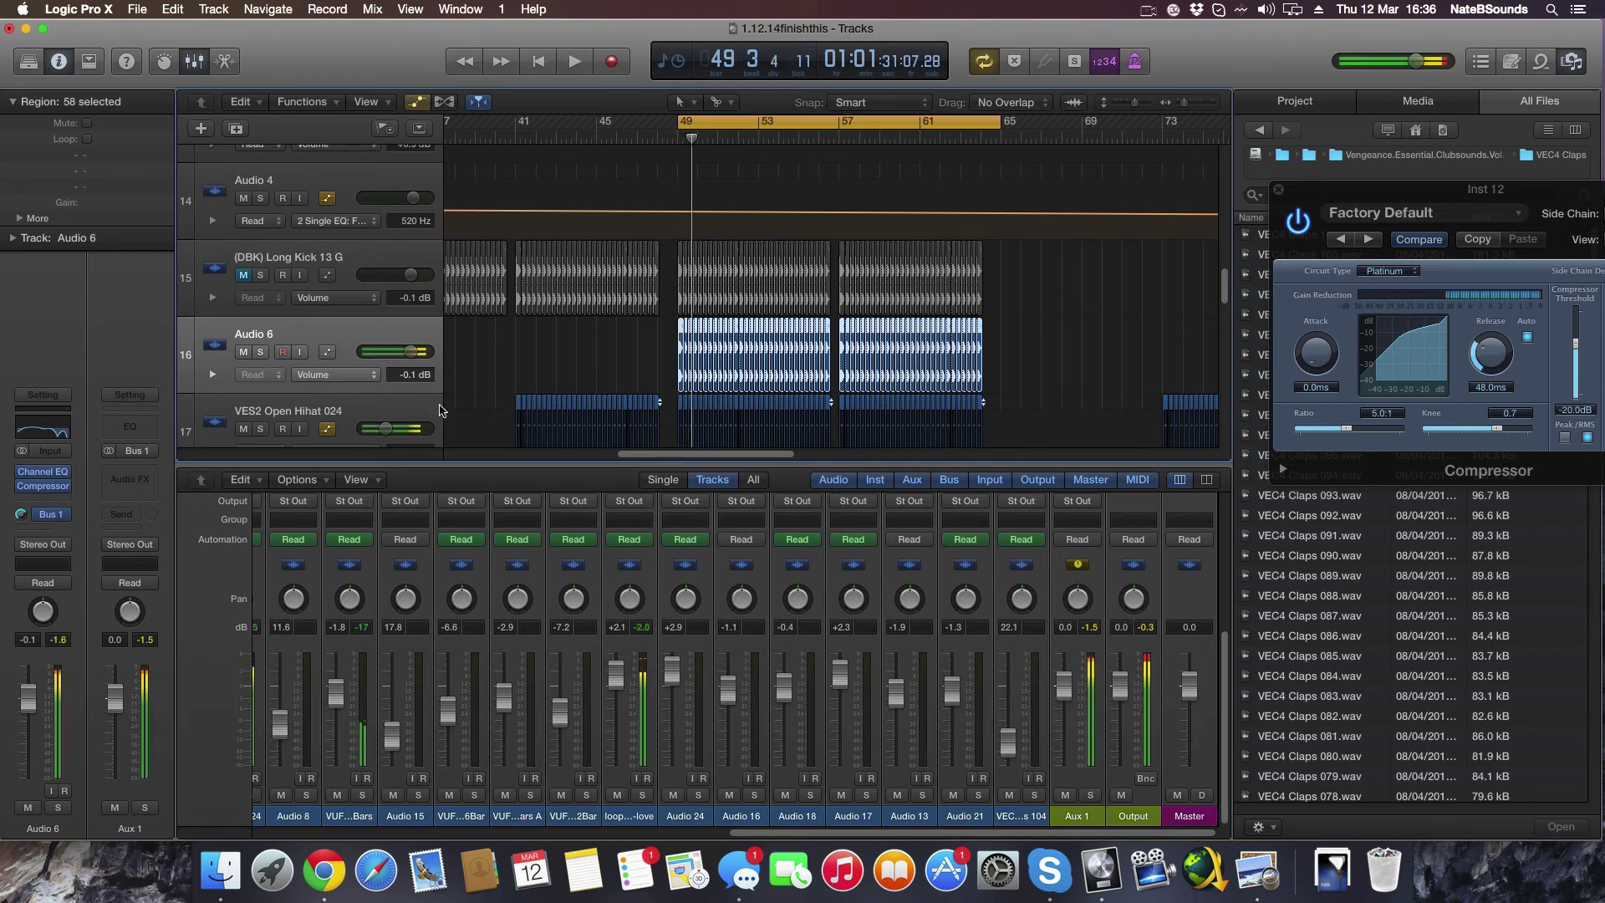
key(s)
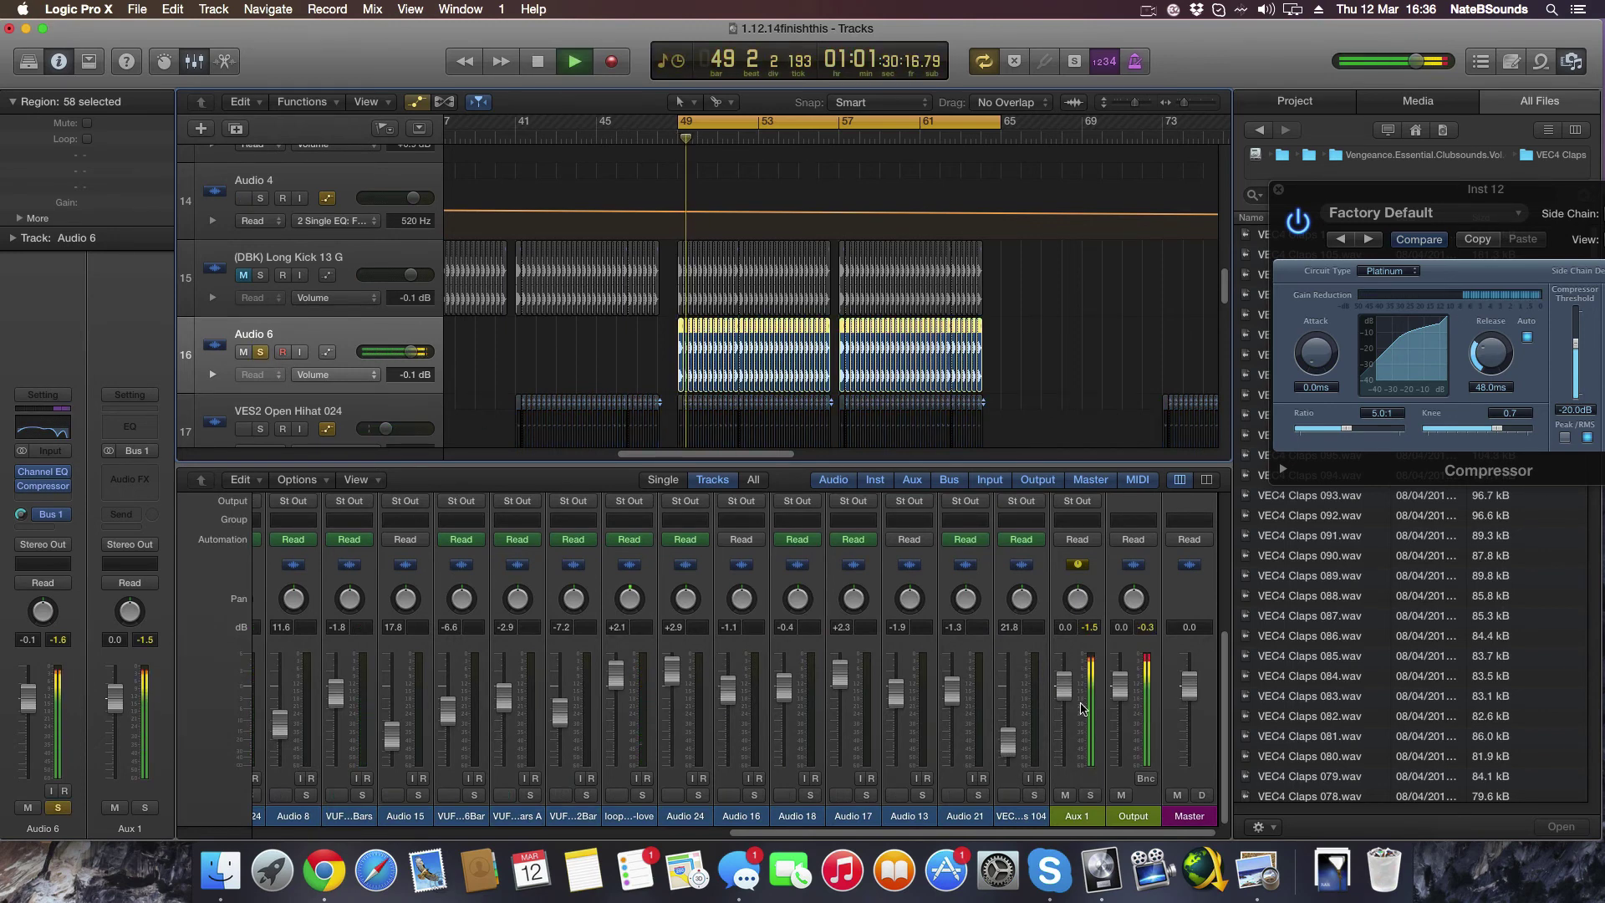
key(space)
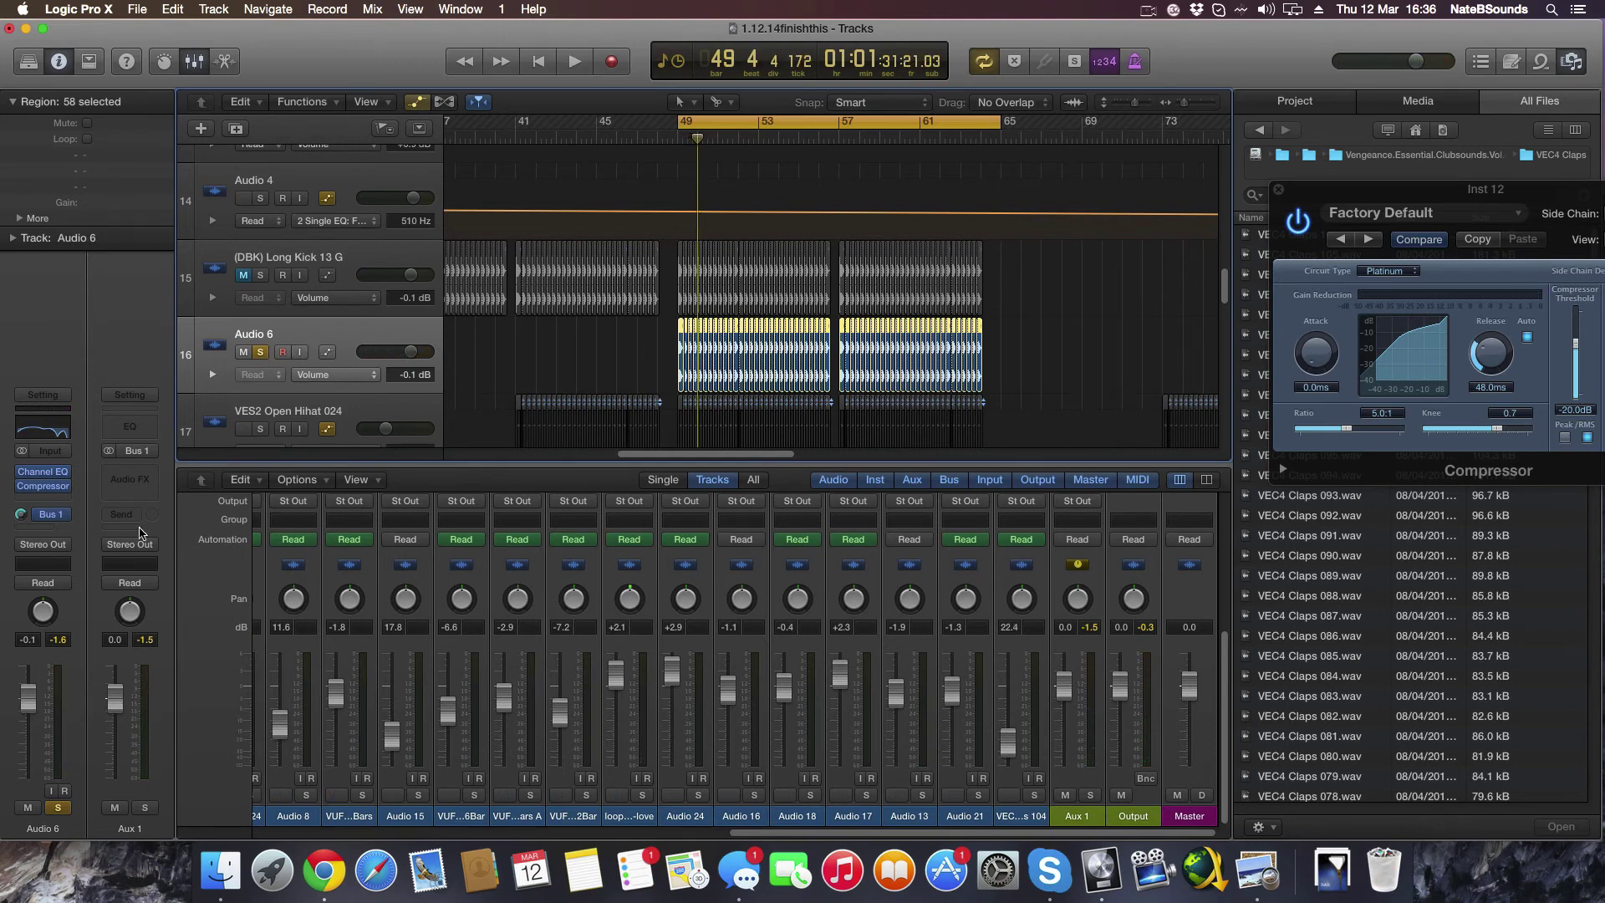
Set the output of the Audio 6 track to No Output and play the section to check its mixer channel
click(66, 547)
click(46, 547)
key(space)
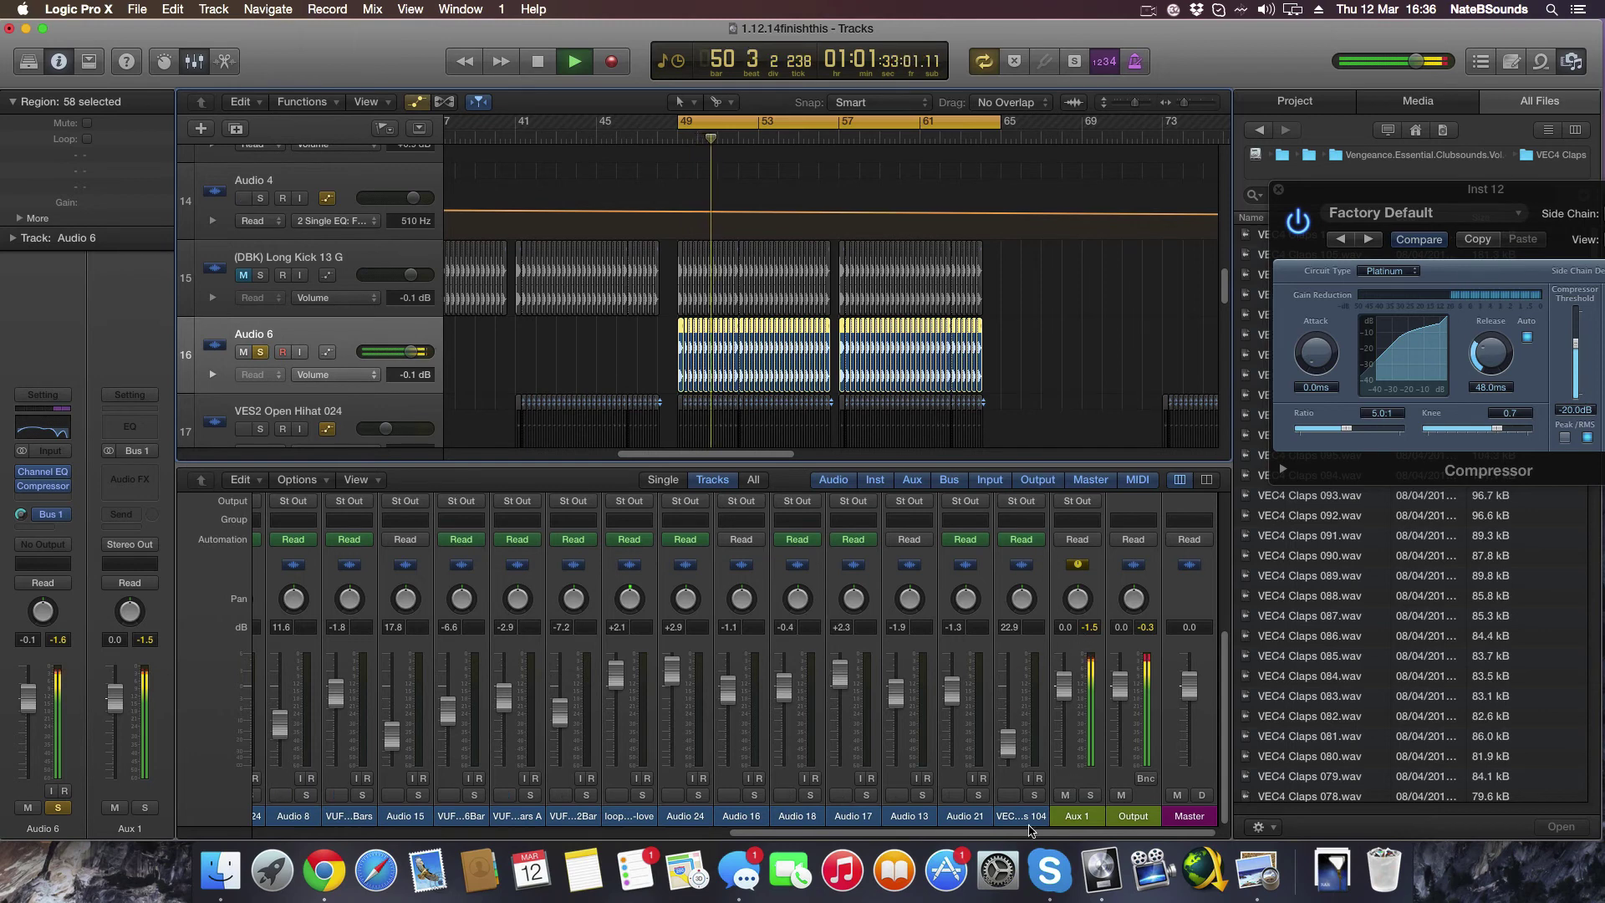
scroll(1030, 830, left, 5)
key(space)
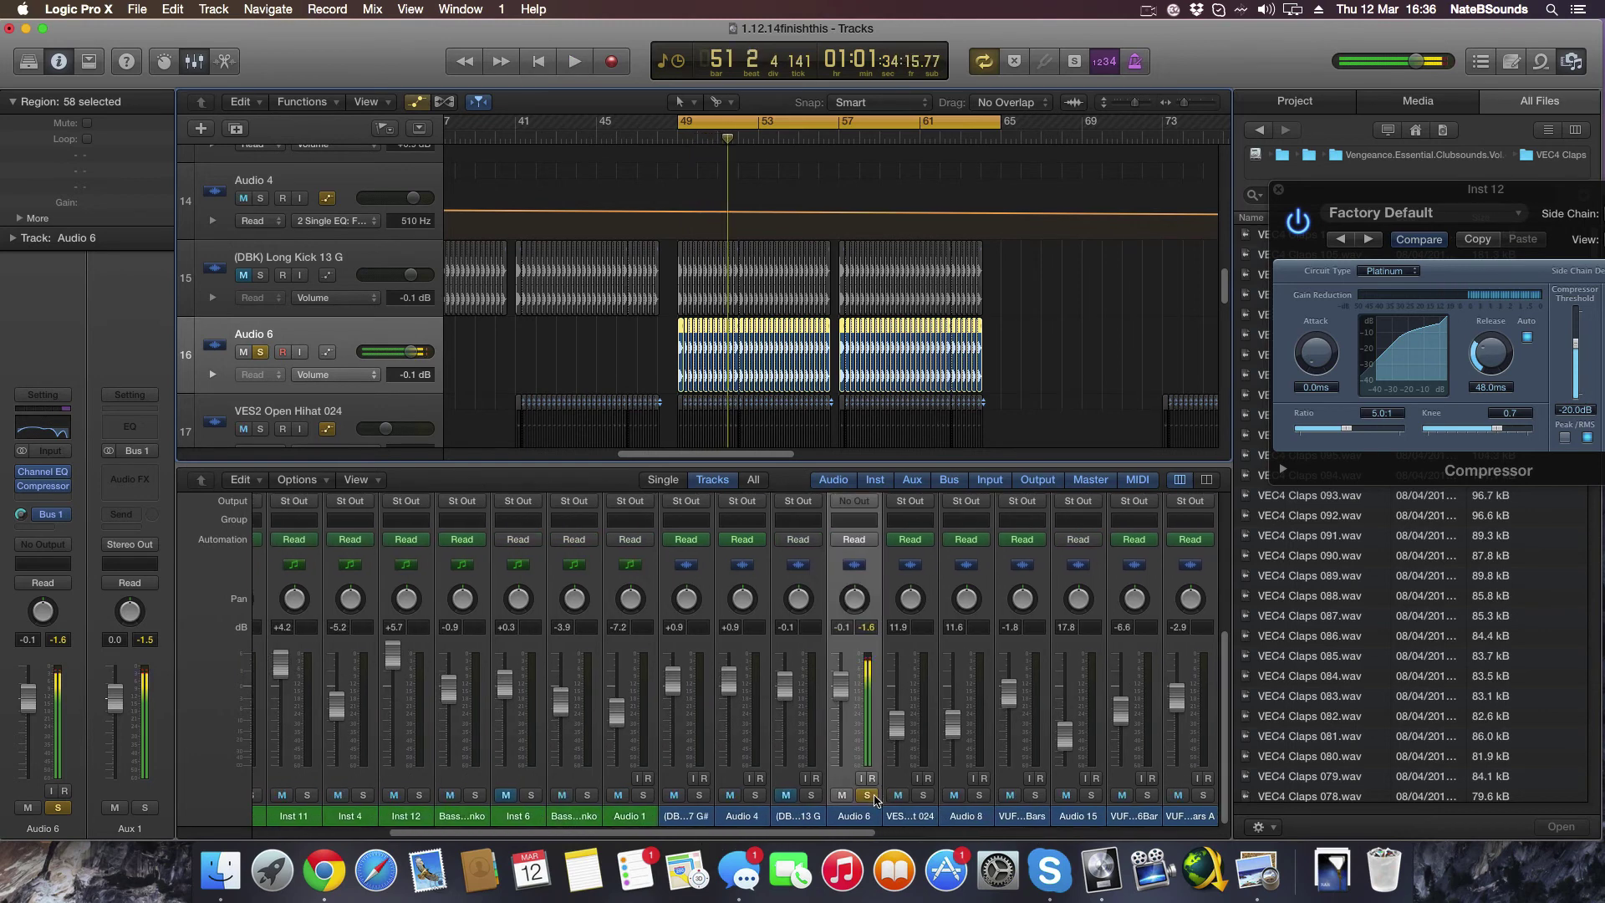
key(space)
key(space)
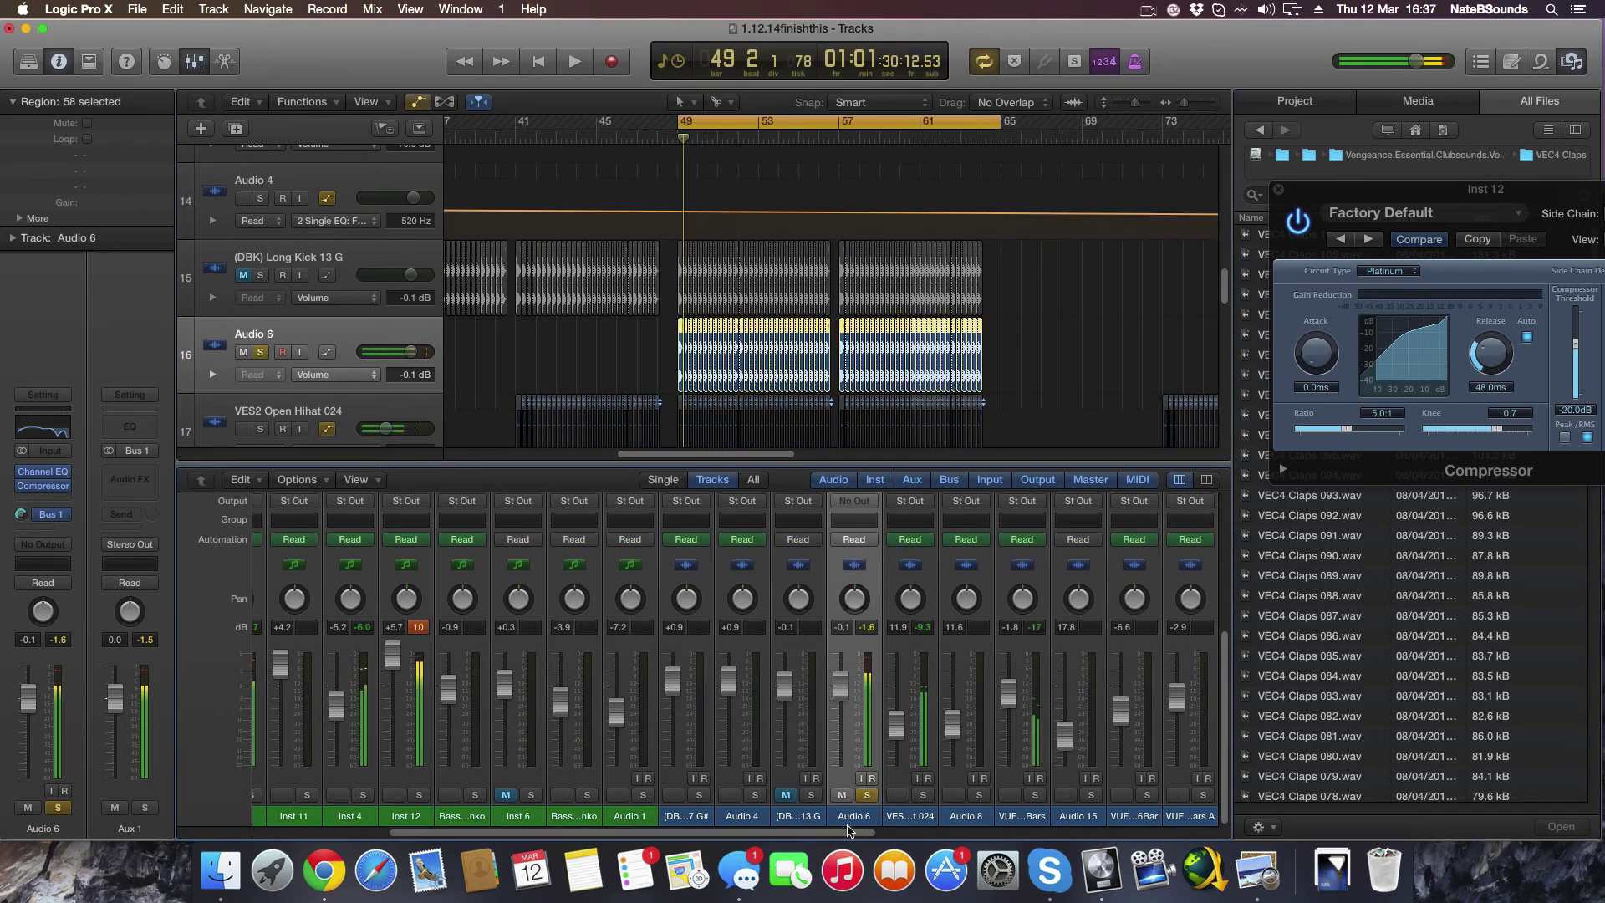
Check the Aux 1 channel, hide the mixer and unsolo the Audio 6 track
scroll(849, 830, right, 5)
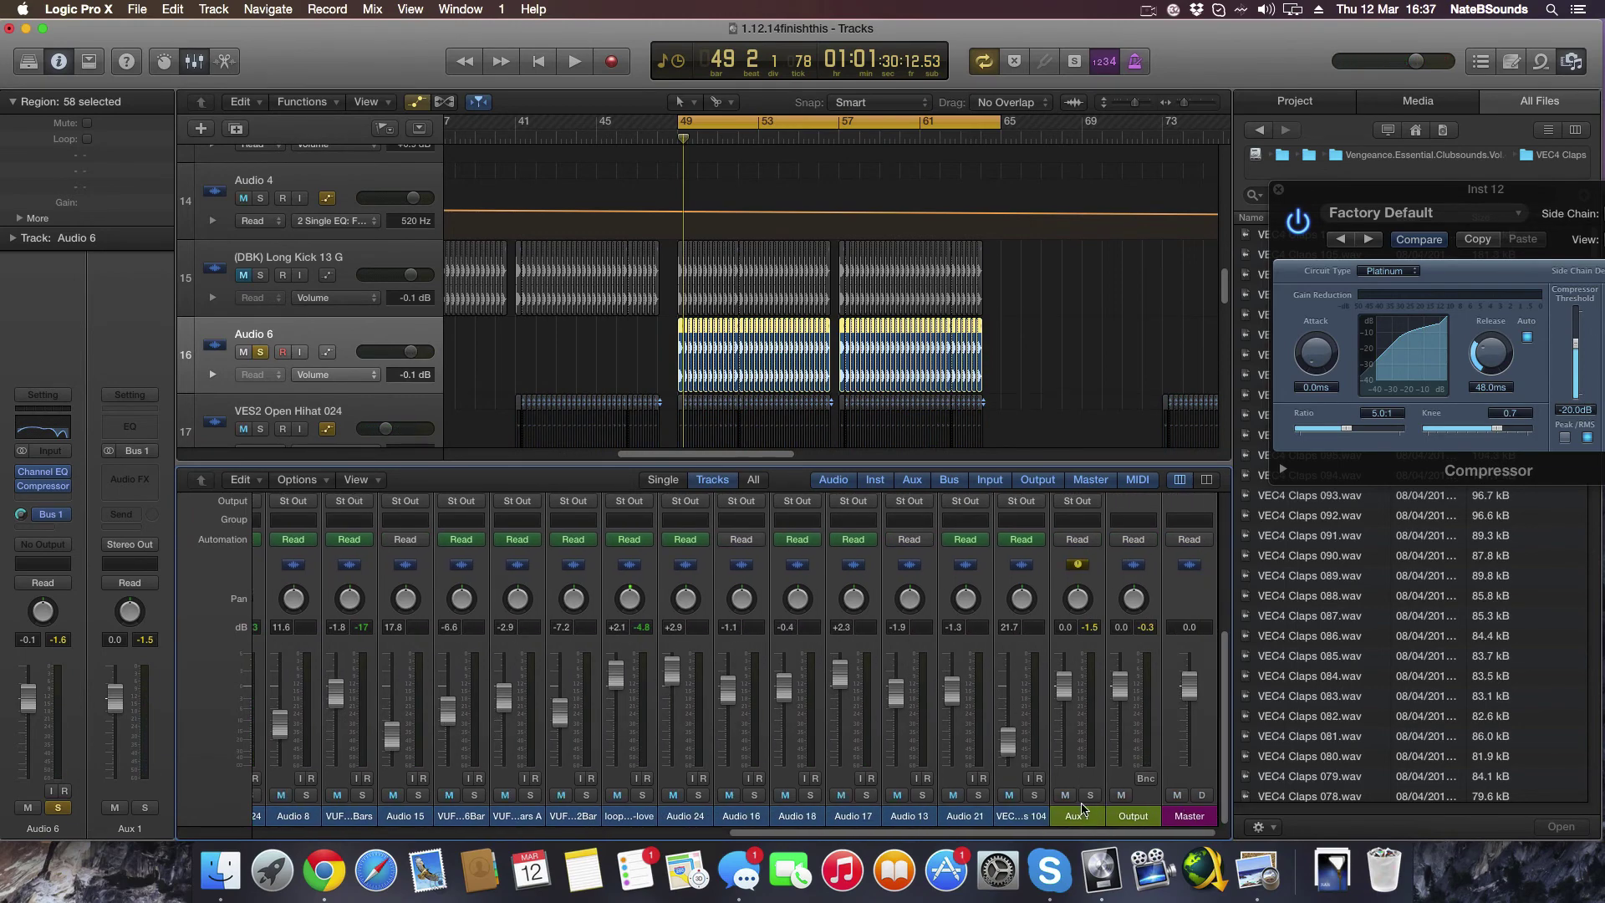
scroll(1075, 595, up, 4)
scroll(1073, 643, down, 4)
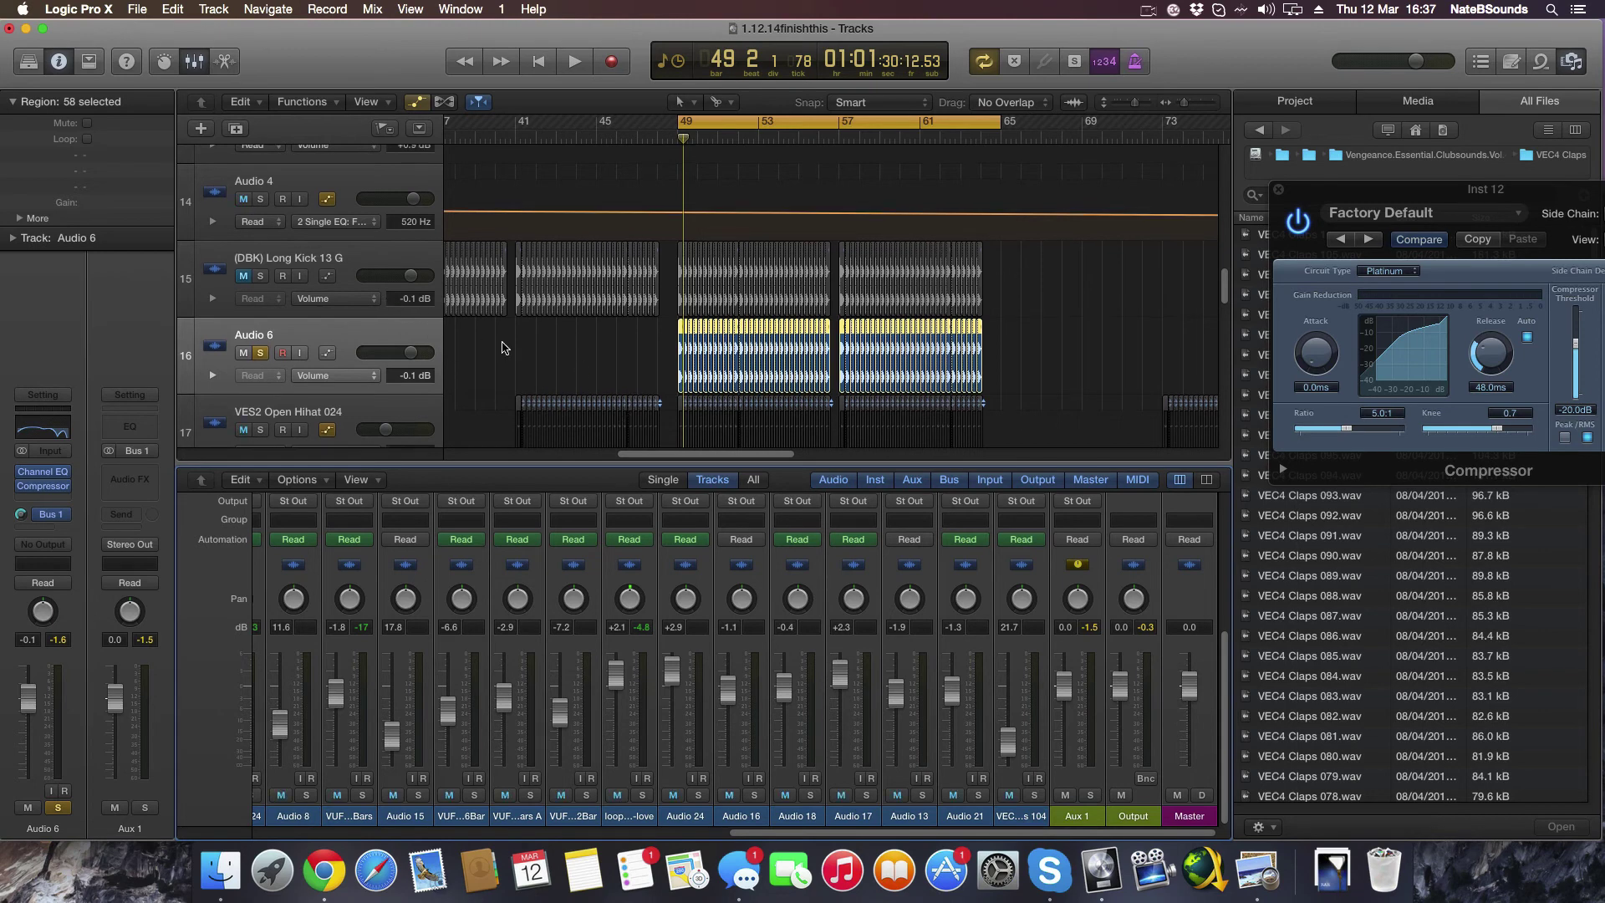
scroll(519, 349, up, 12)
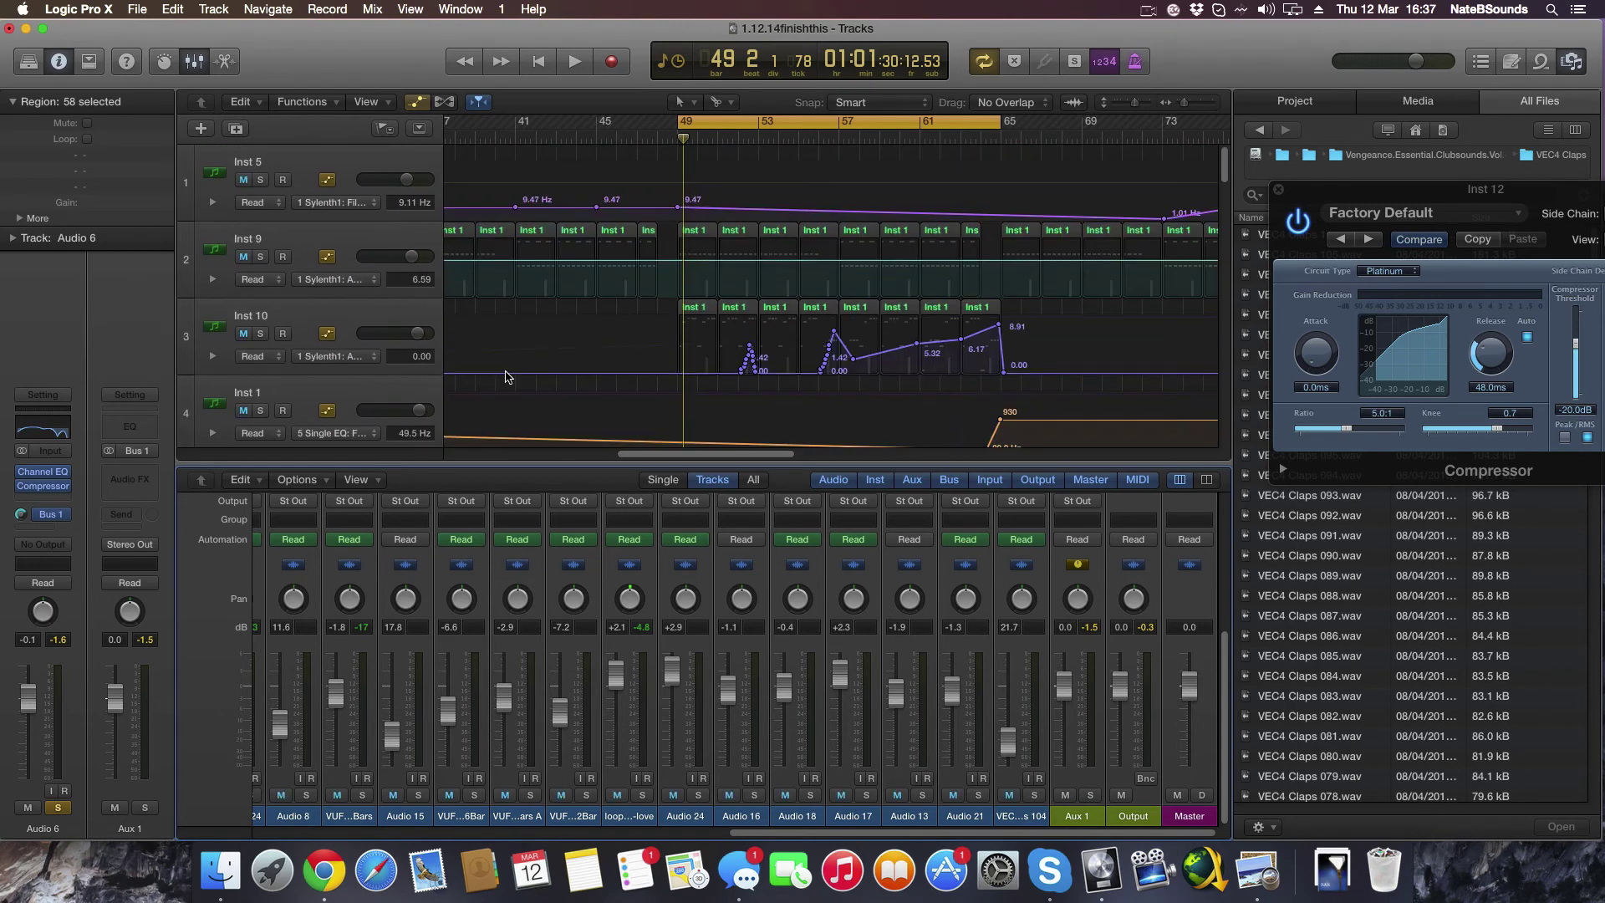
key(x)
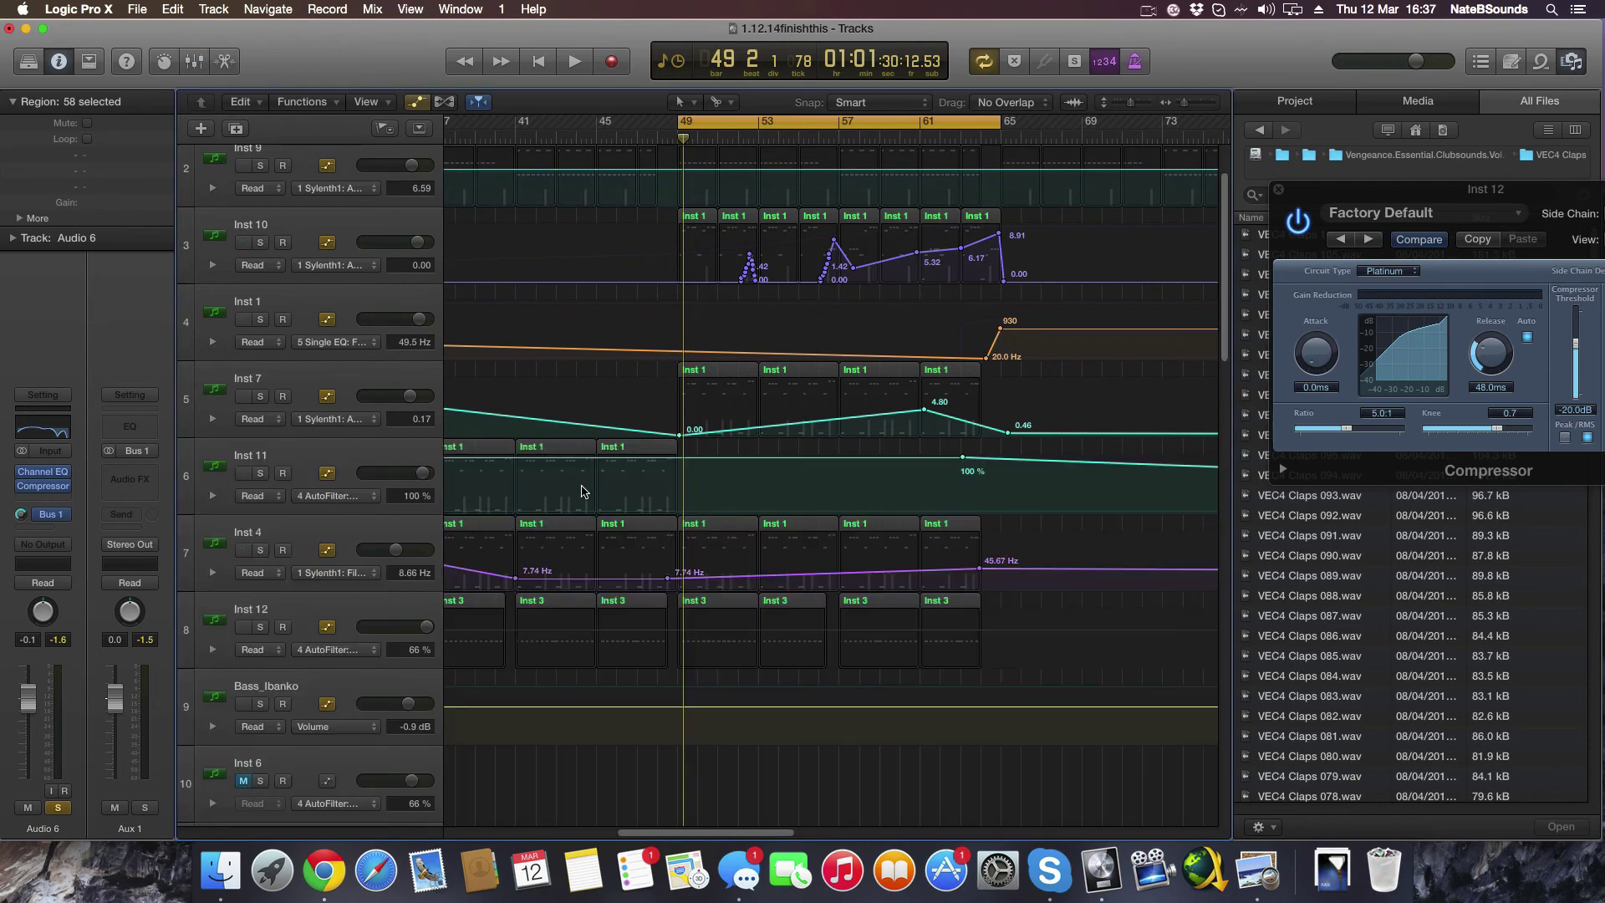
scroll(287, 600, down, 11)
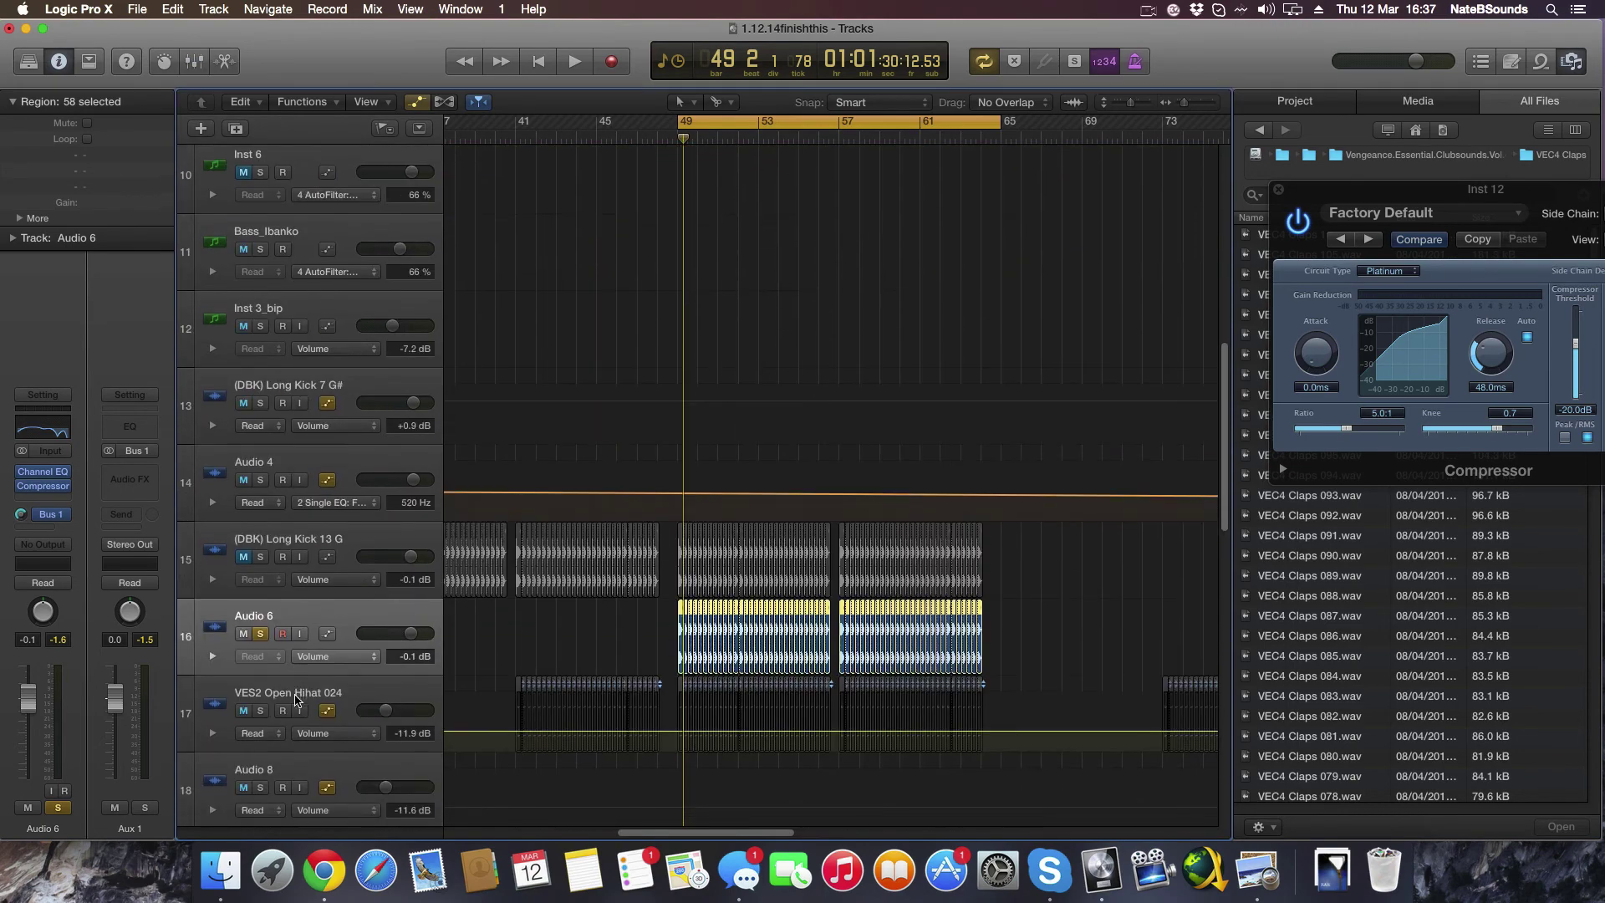
scroll(266, 395, up, 12)
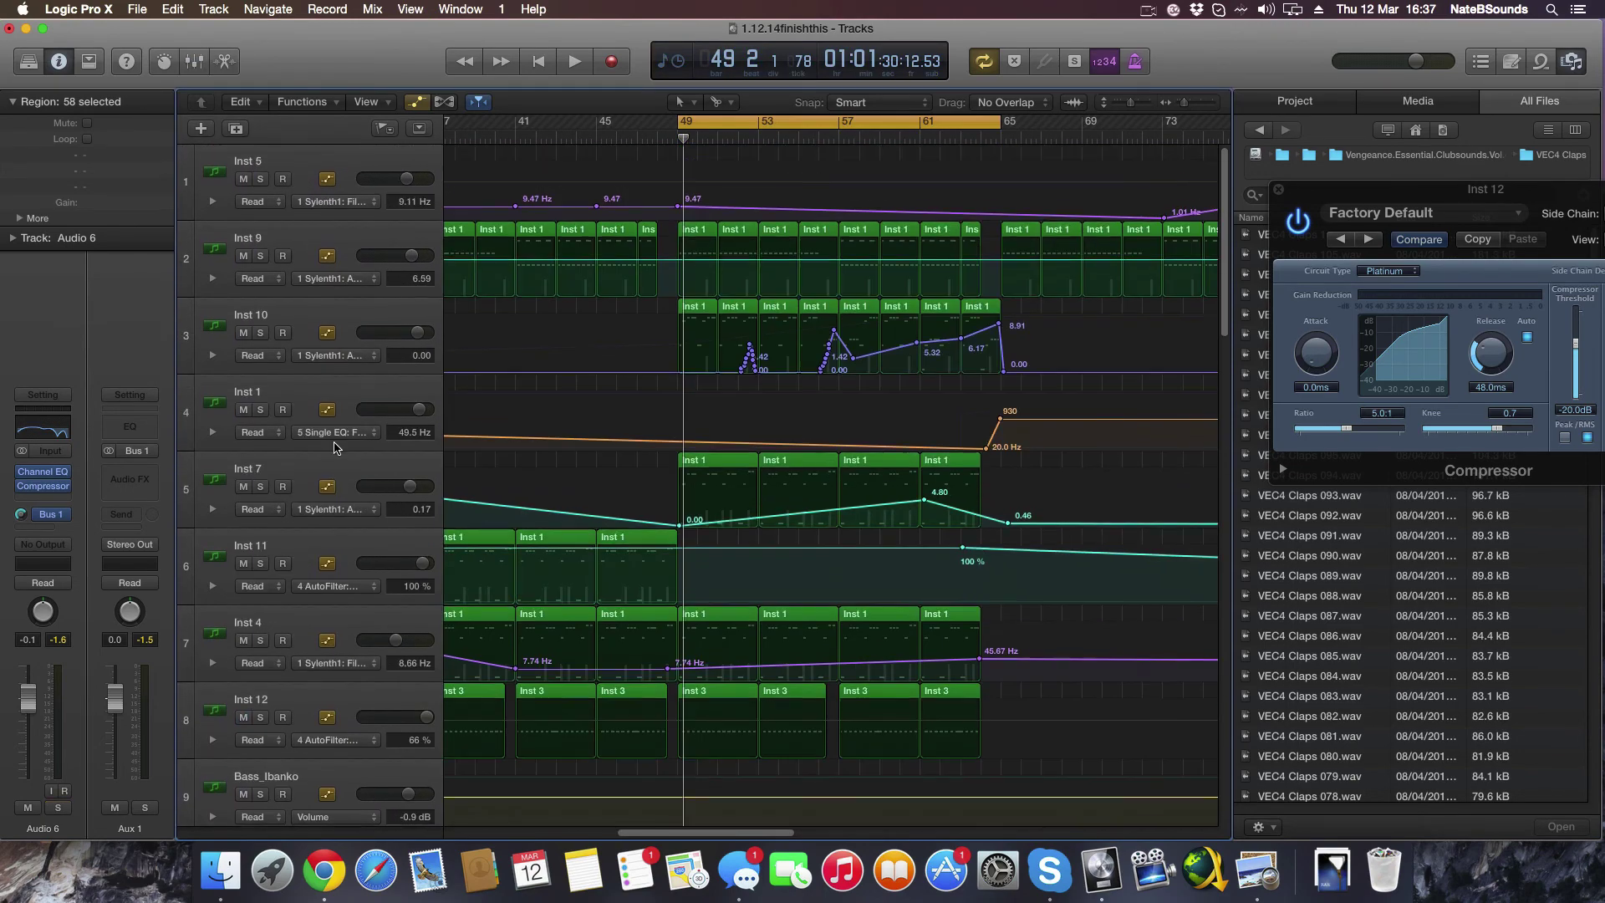
Set the side chain source of the Inst 12 Compressor to Bus 1 and move its window clear of the regions
click(318, 649)
scroll(325, 643, down, 1)
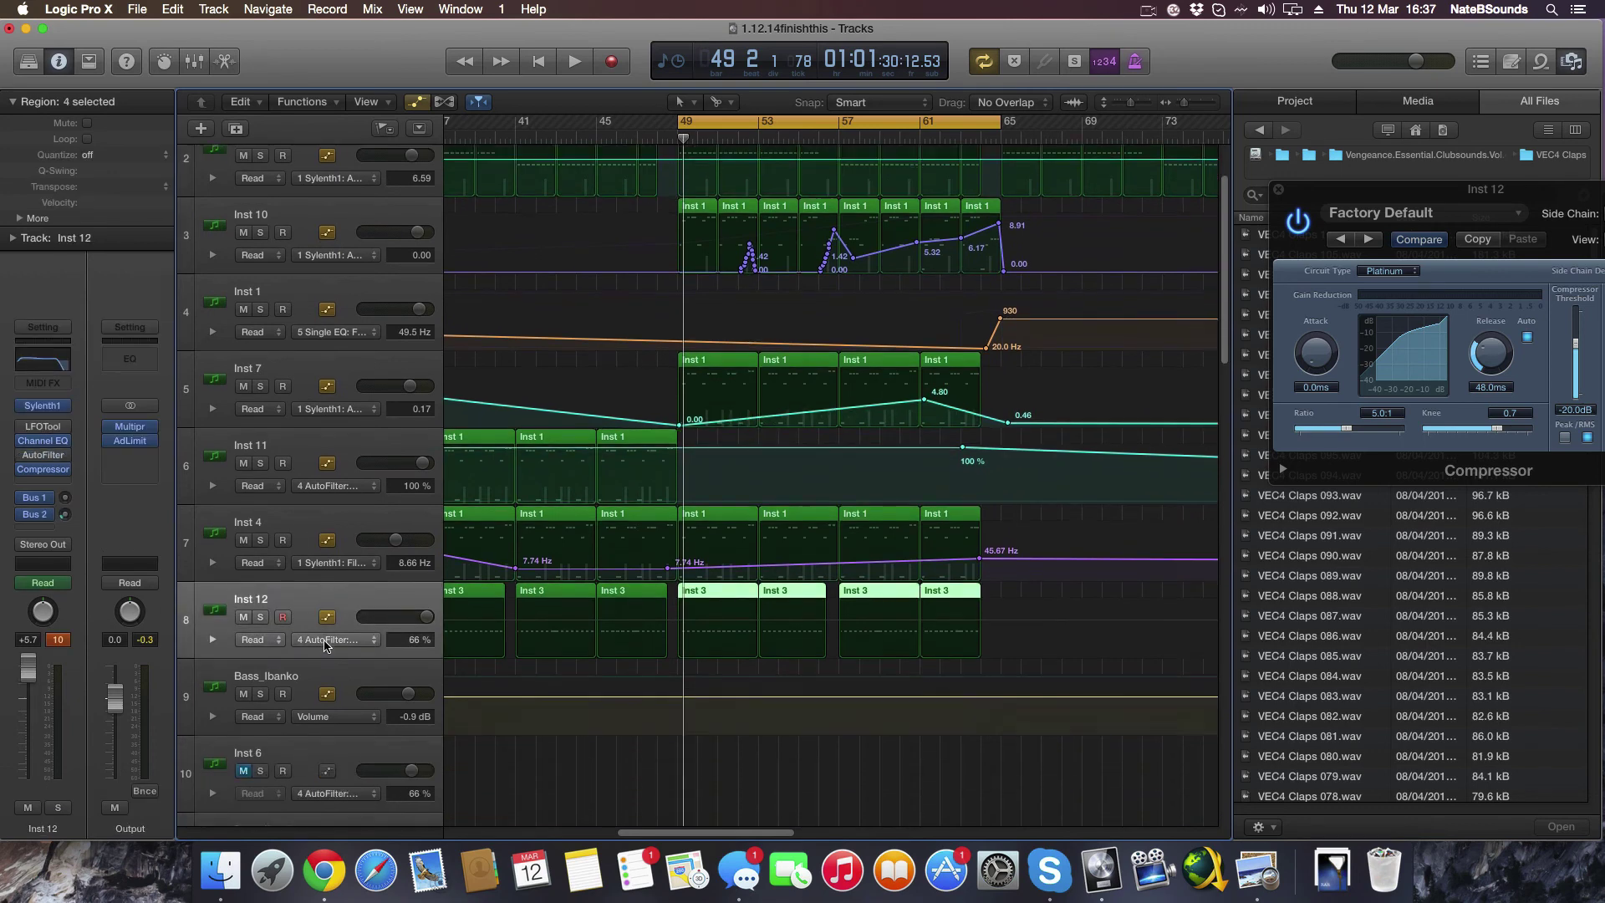
drag(1588, 197, 1020, 193)
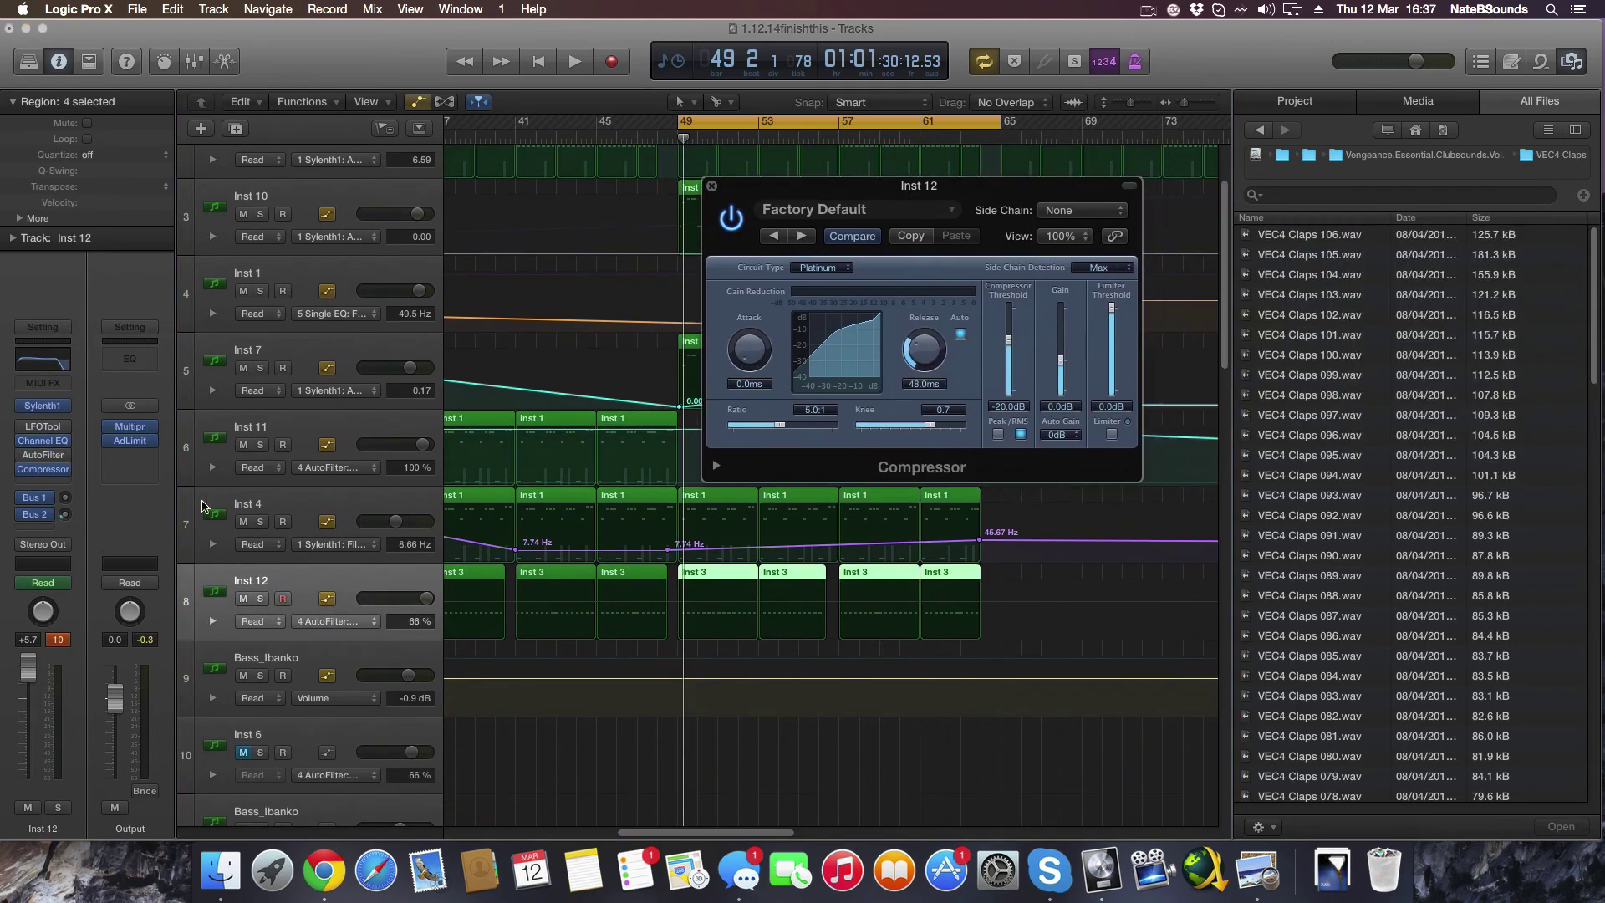
click(1097, 208)
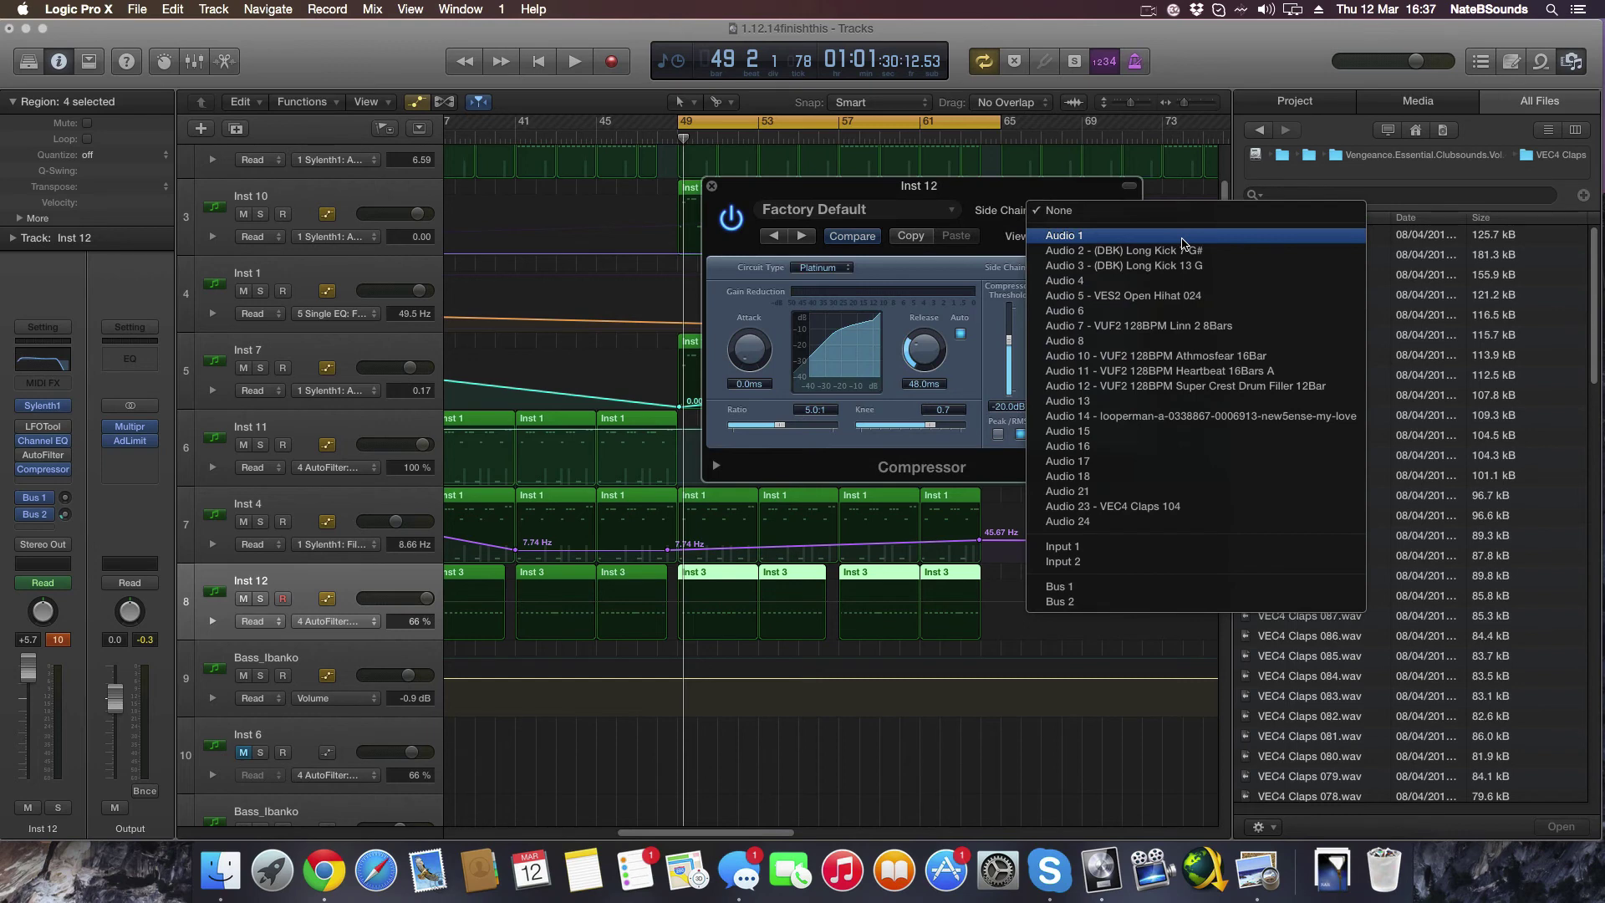
click(1090, 587)
drag(1020, 253, 1340, 218)
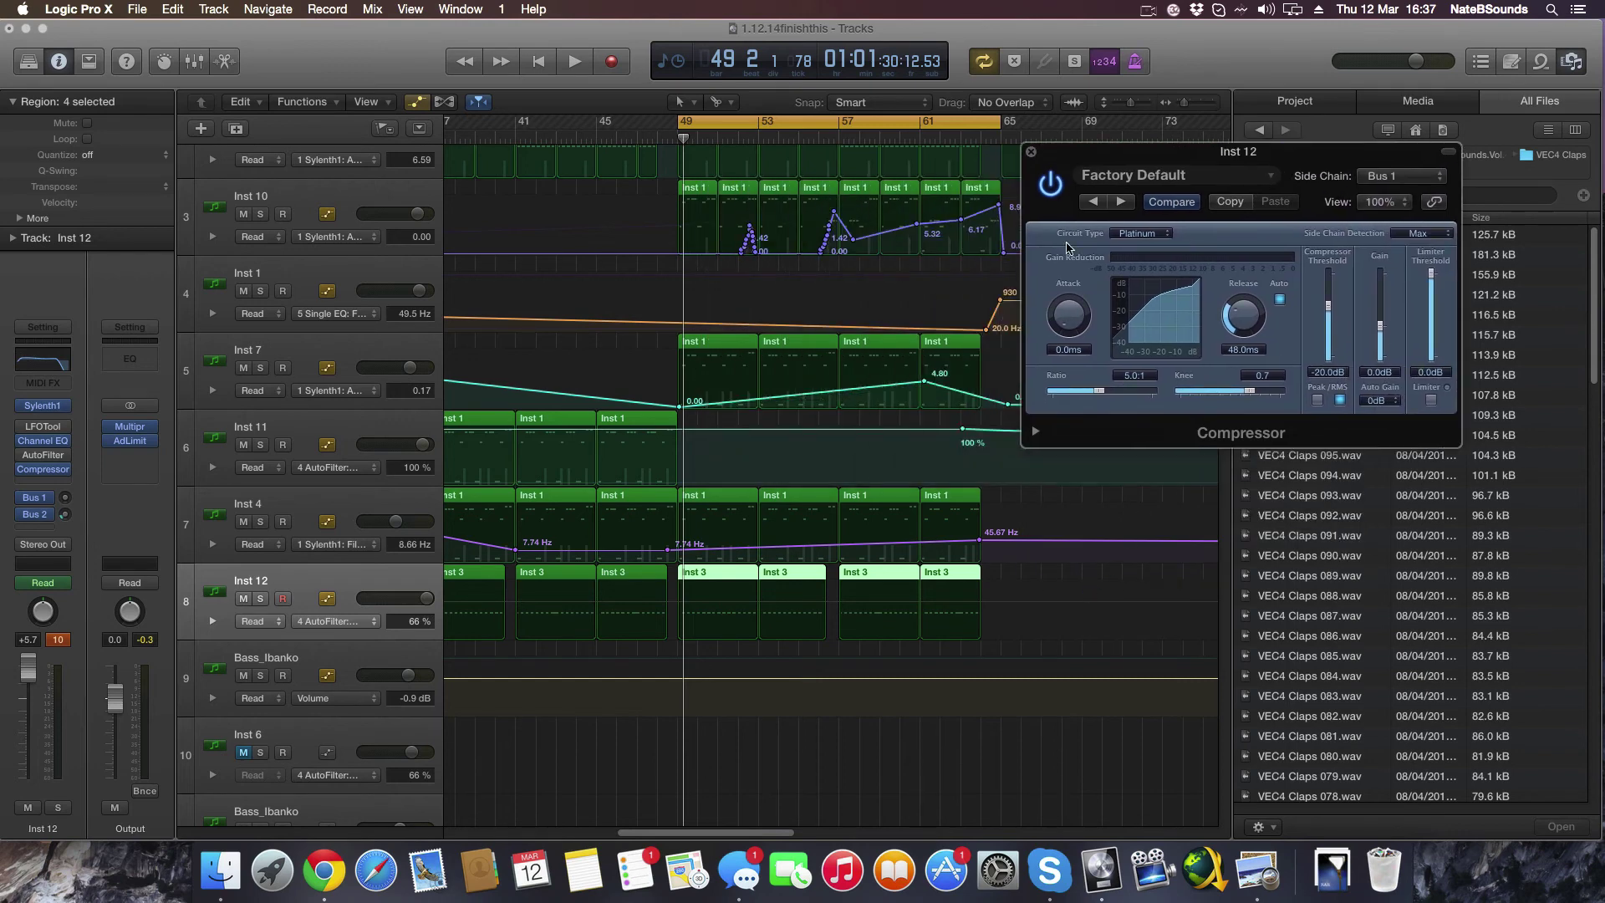
Solo the Audio 6 and Inst 12 tracks and start playback to hear the side-chain compression
scroll(746, 576, down, 9)
scroll(746, 576, down, 6)
scroll(736, 467, up, 3)
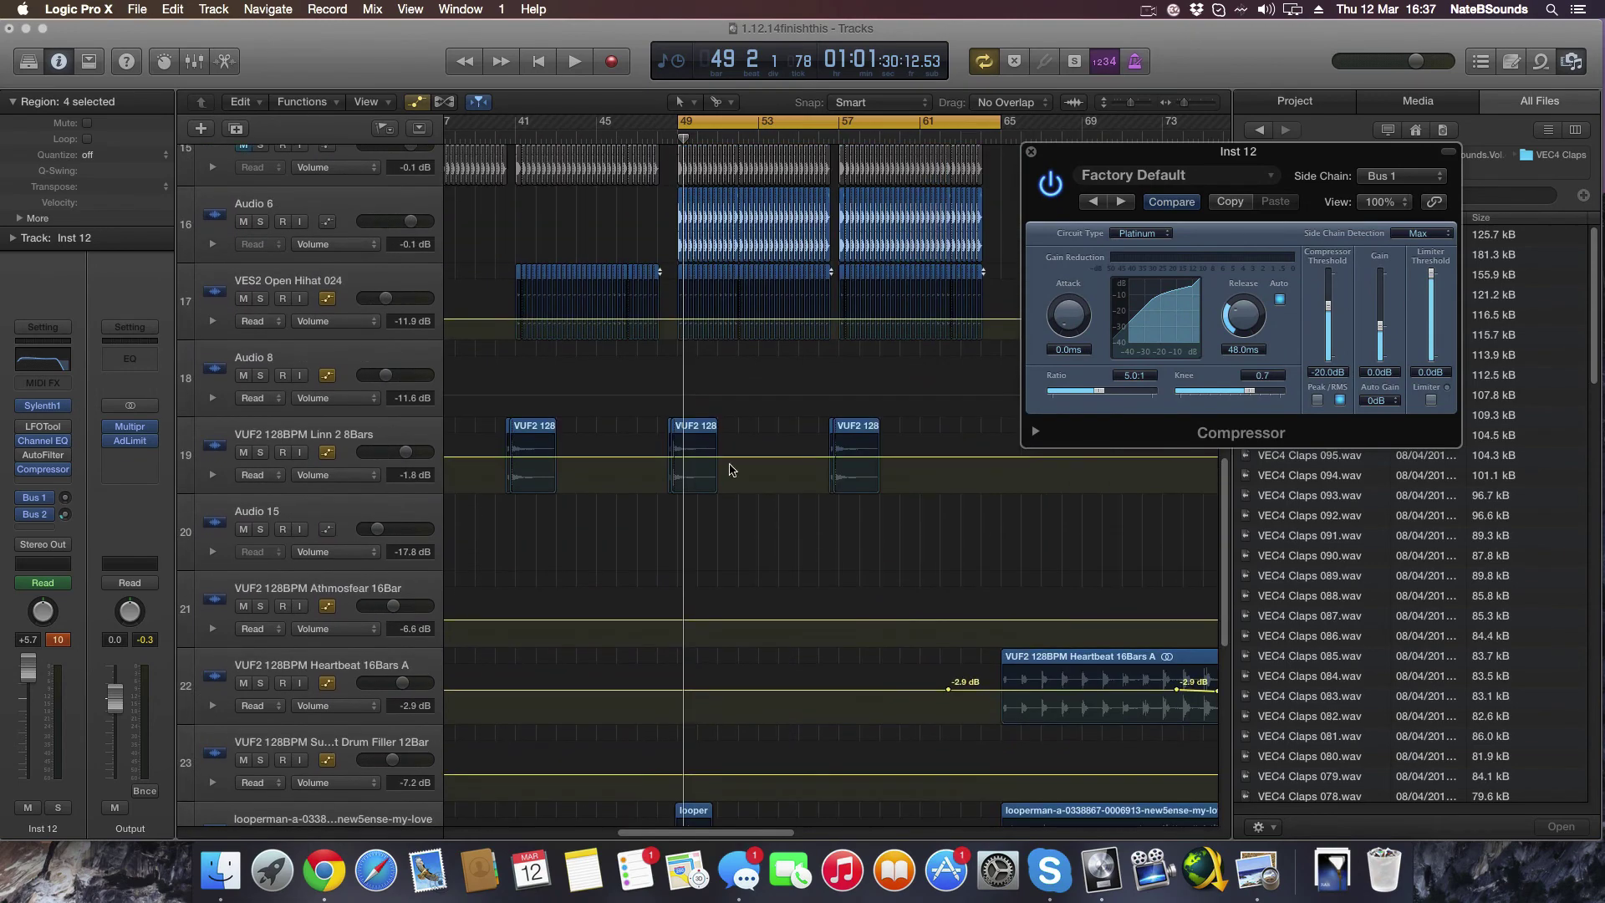
click(313, 214)
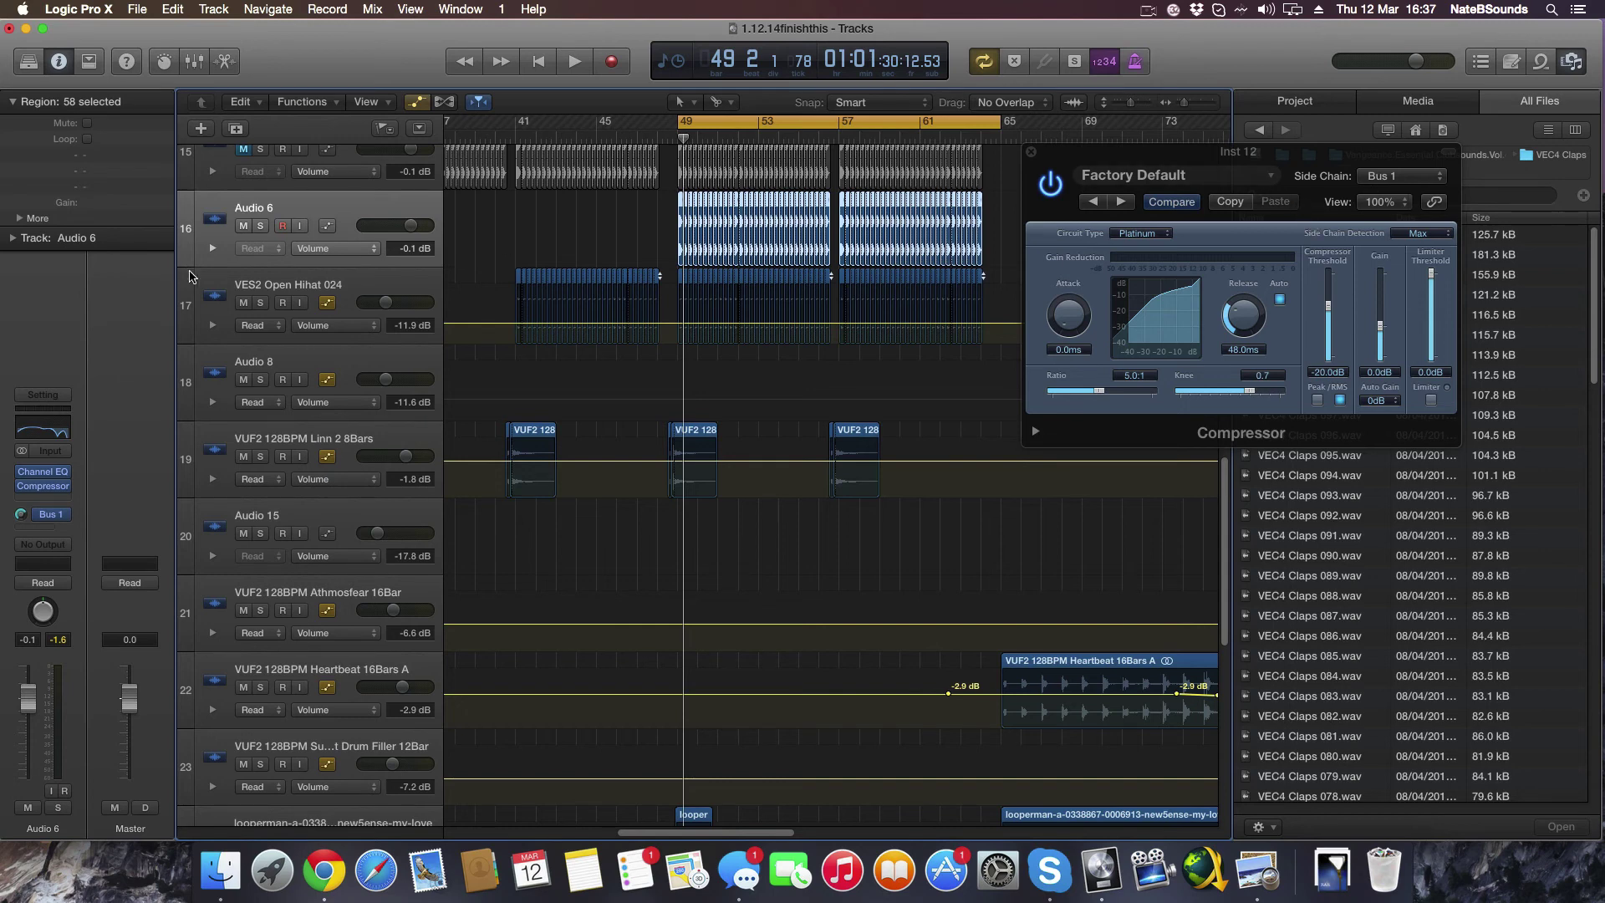
scroll(476, 462, up, 8)
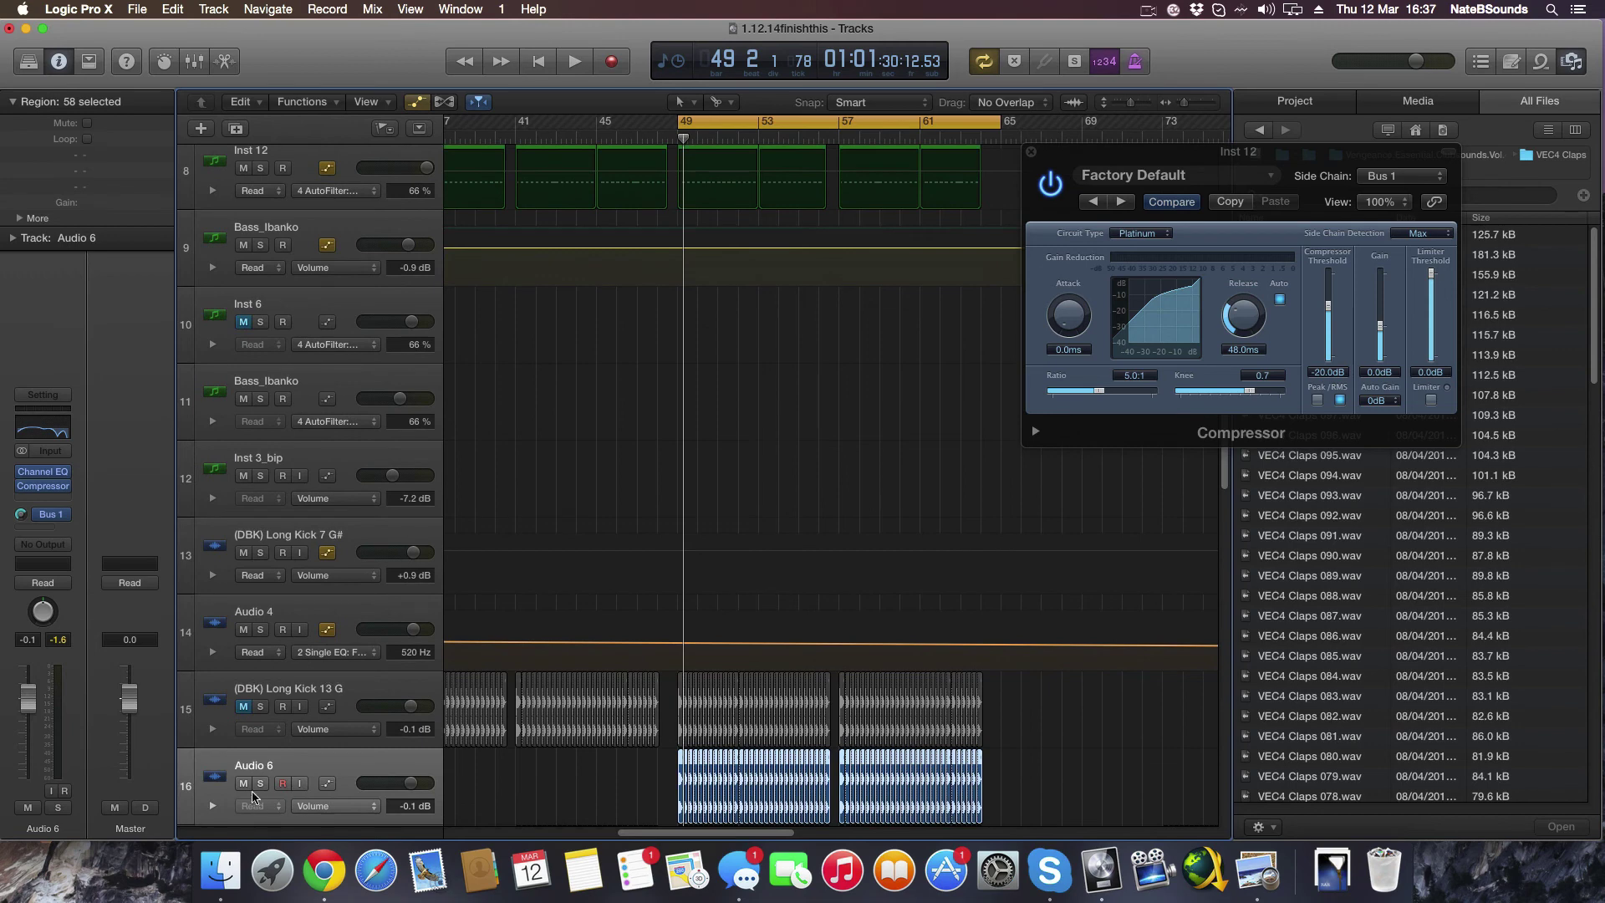
click(260, 784)
scroll(257, 785, up, 5)
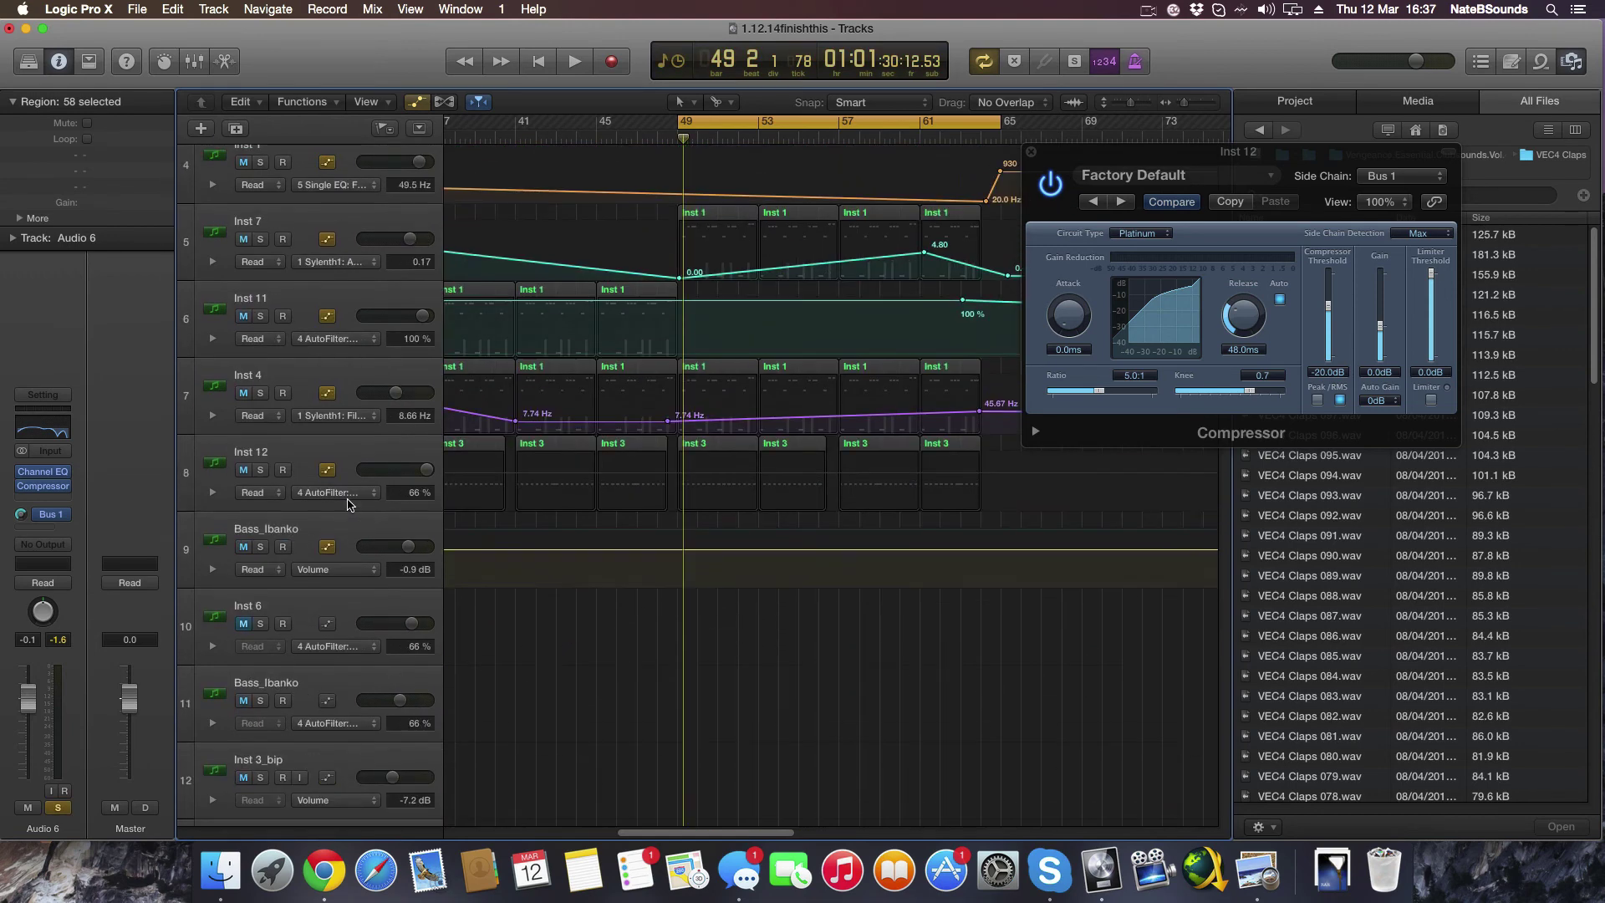
click(260, 470)
key(space)
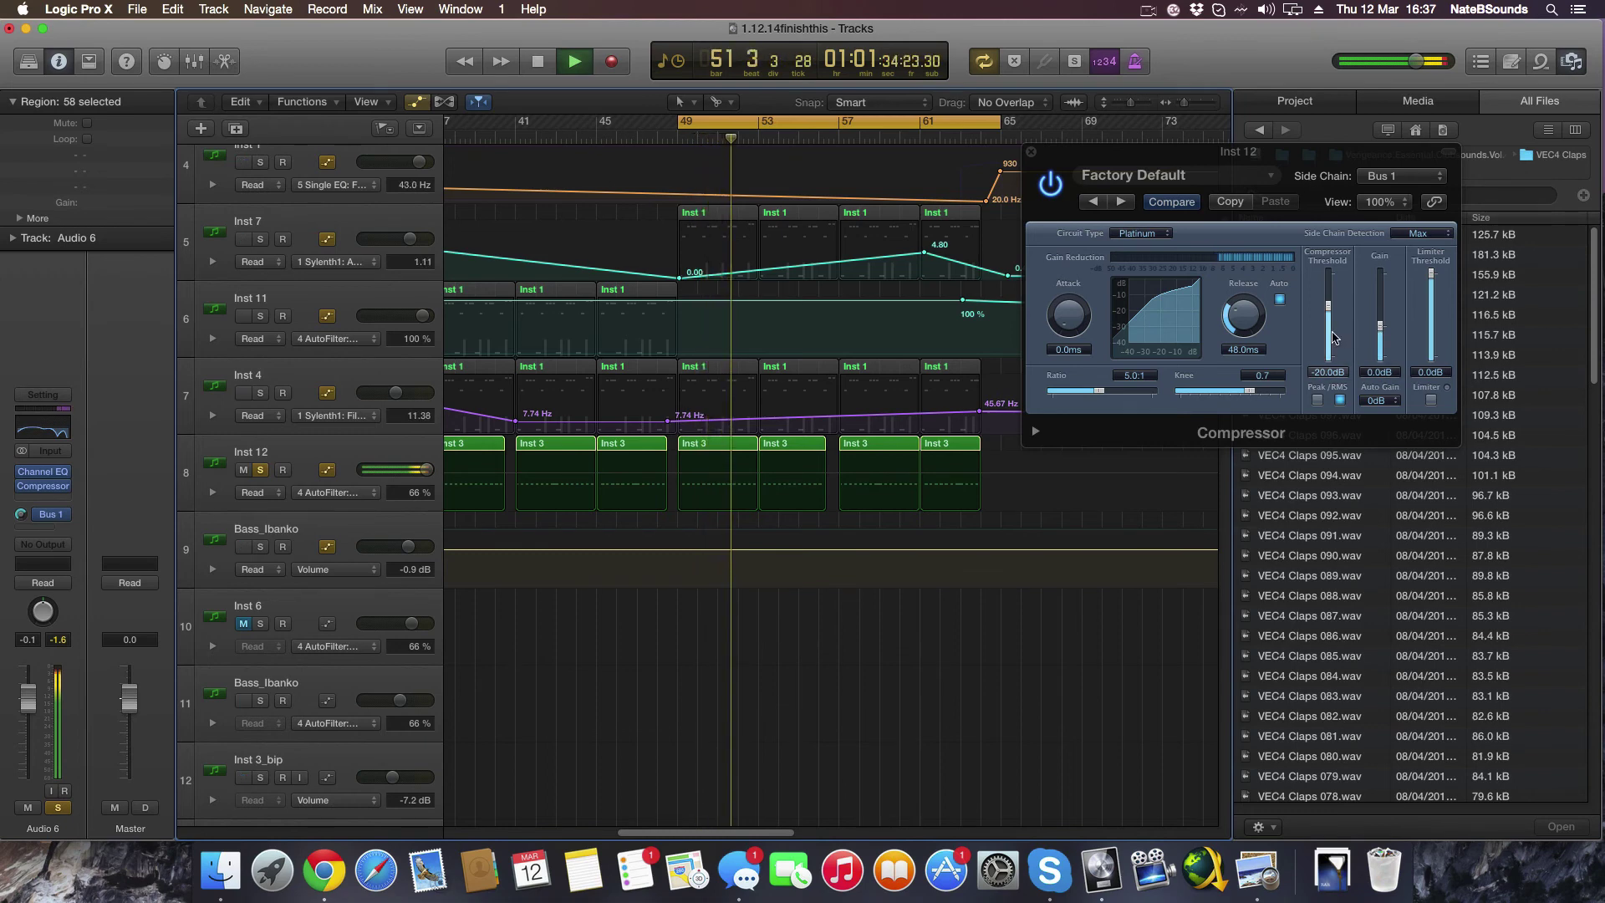
Adjust the Compressor to a 1.8:1 ratio, -17.5 dB threshold, 0.3 knee and Peak detection while auditioning it
mouse_move(1328, 351)
mouse_down()
mouse_move(1333, 333)
mouse_move(1331, 353)
mouse_up()
key(space)
drag(1102, 393, 1069, 393)
key(space)
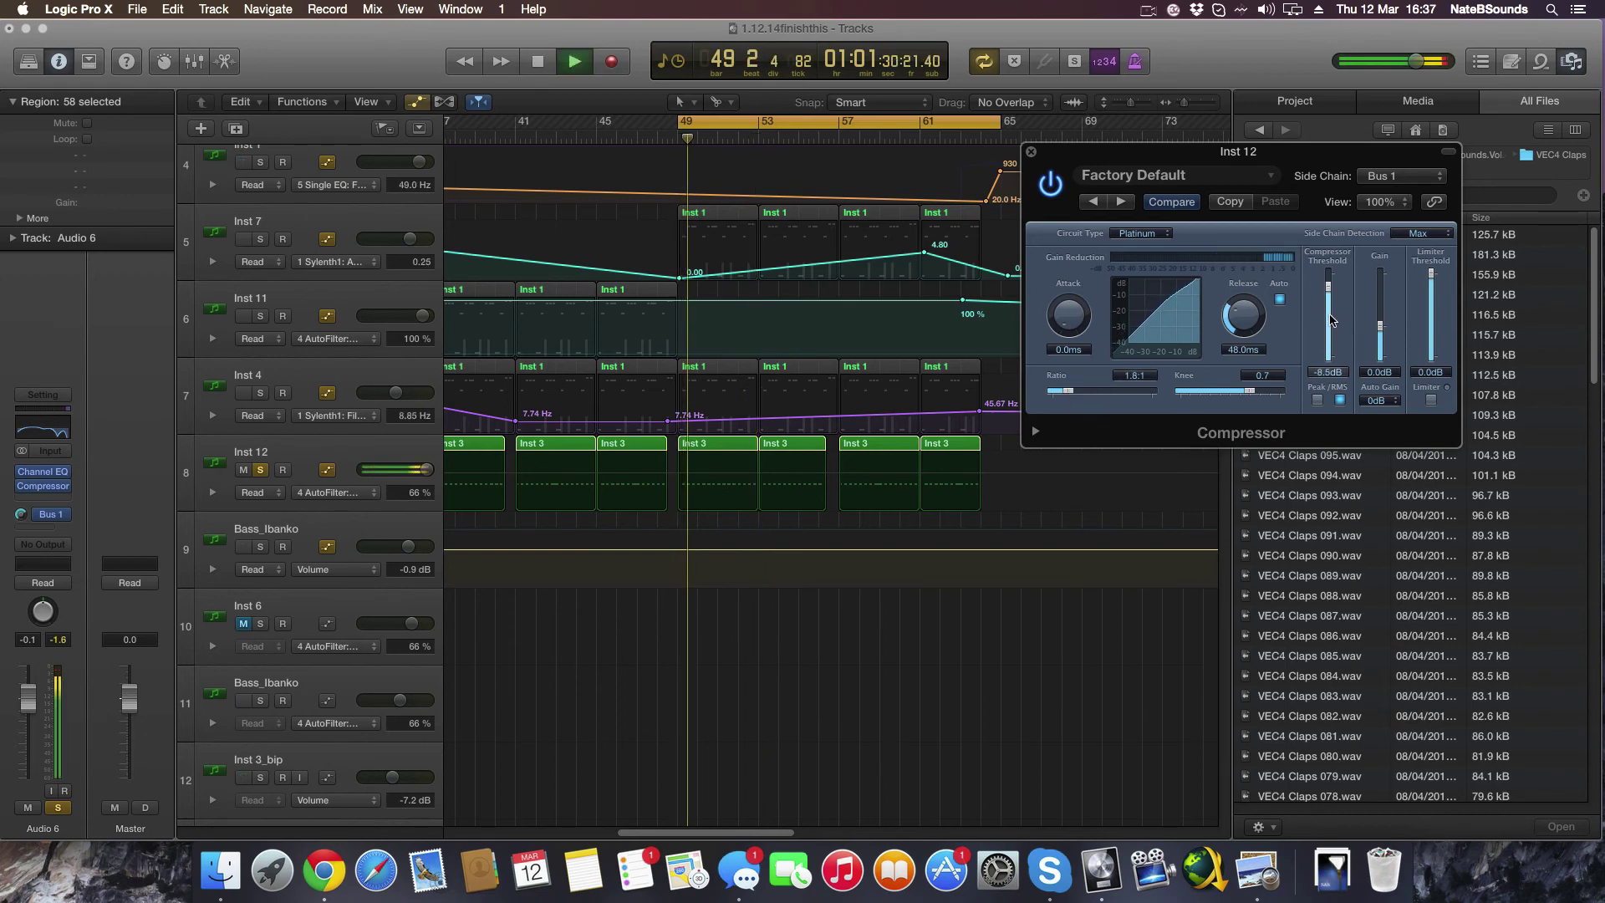
drag(1328, 349, 1320, 342)
drag(1249, 390, 1209, 391)
click(1317, 400)
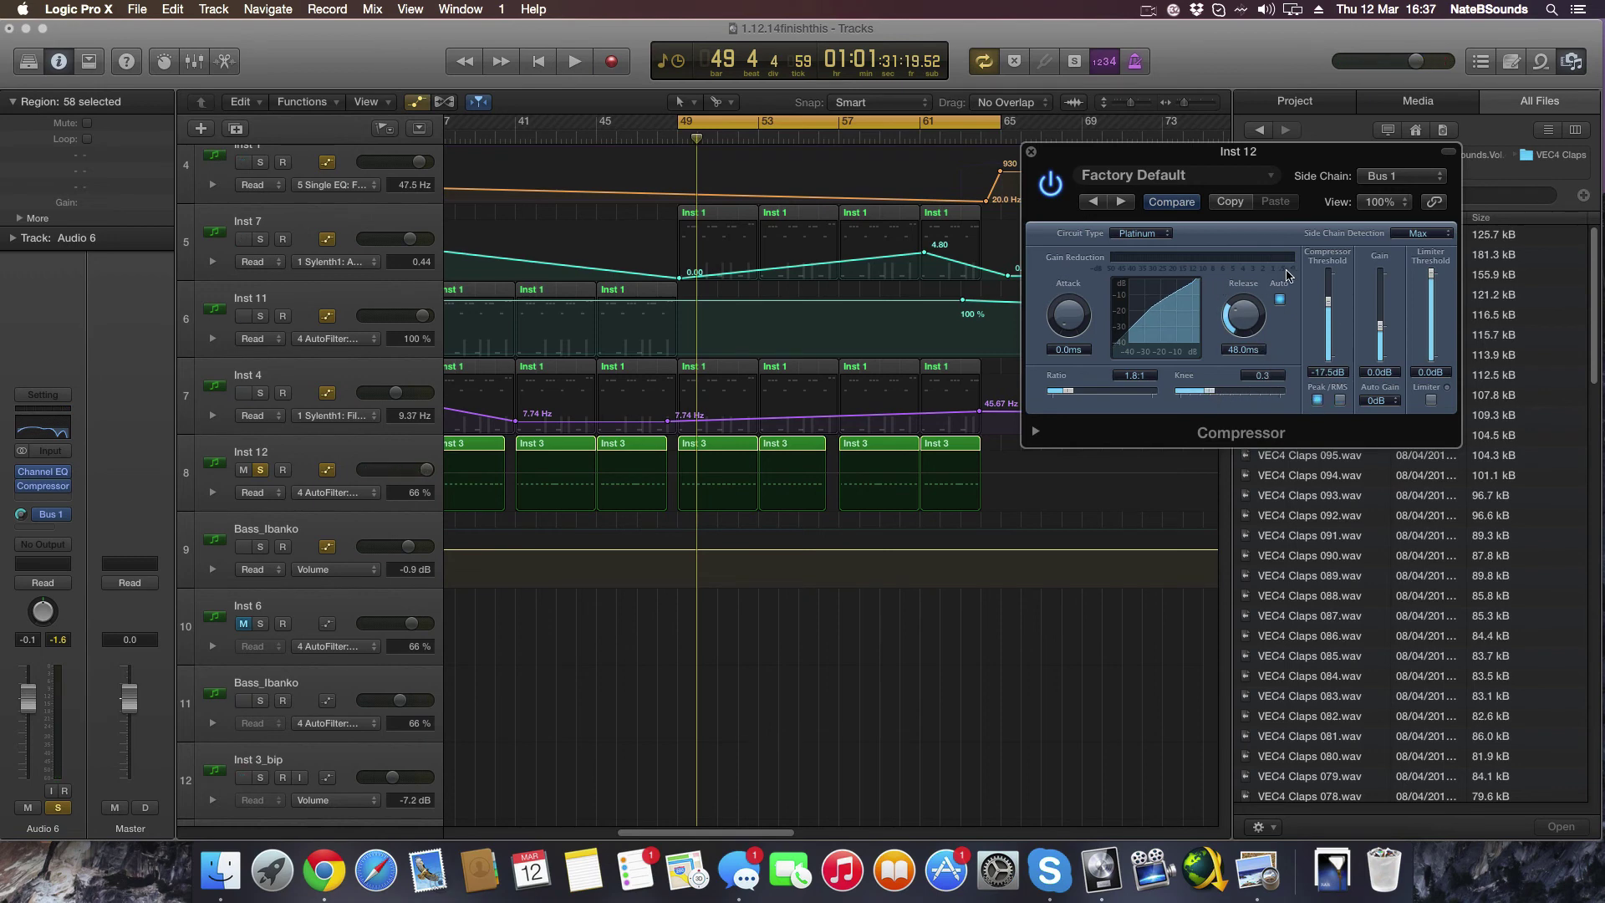
Set the Compressor's threshold to -14 dB and gain to -4 dB during playback, undo the last edit and close the Compressor
key(space)
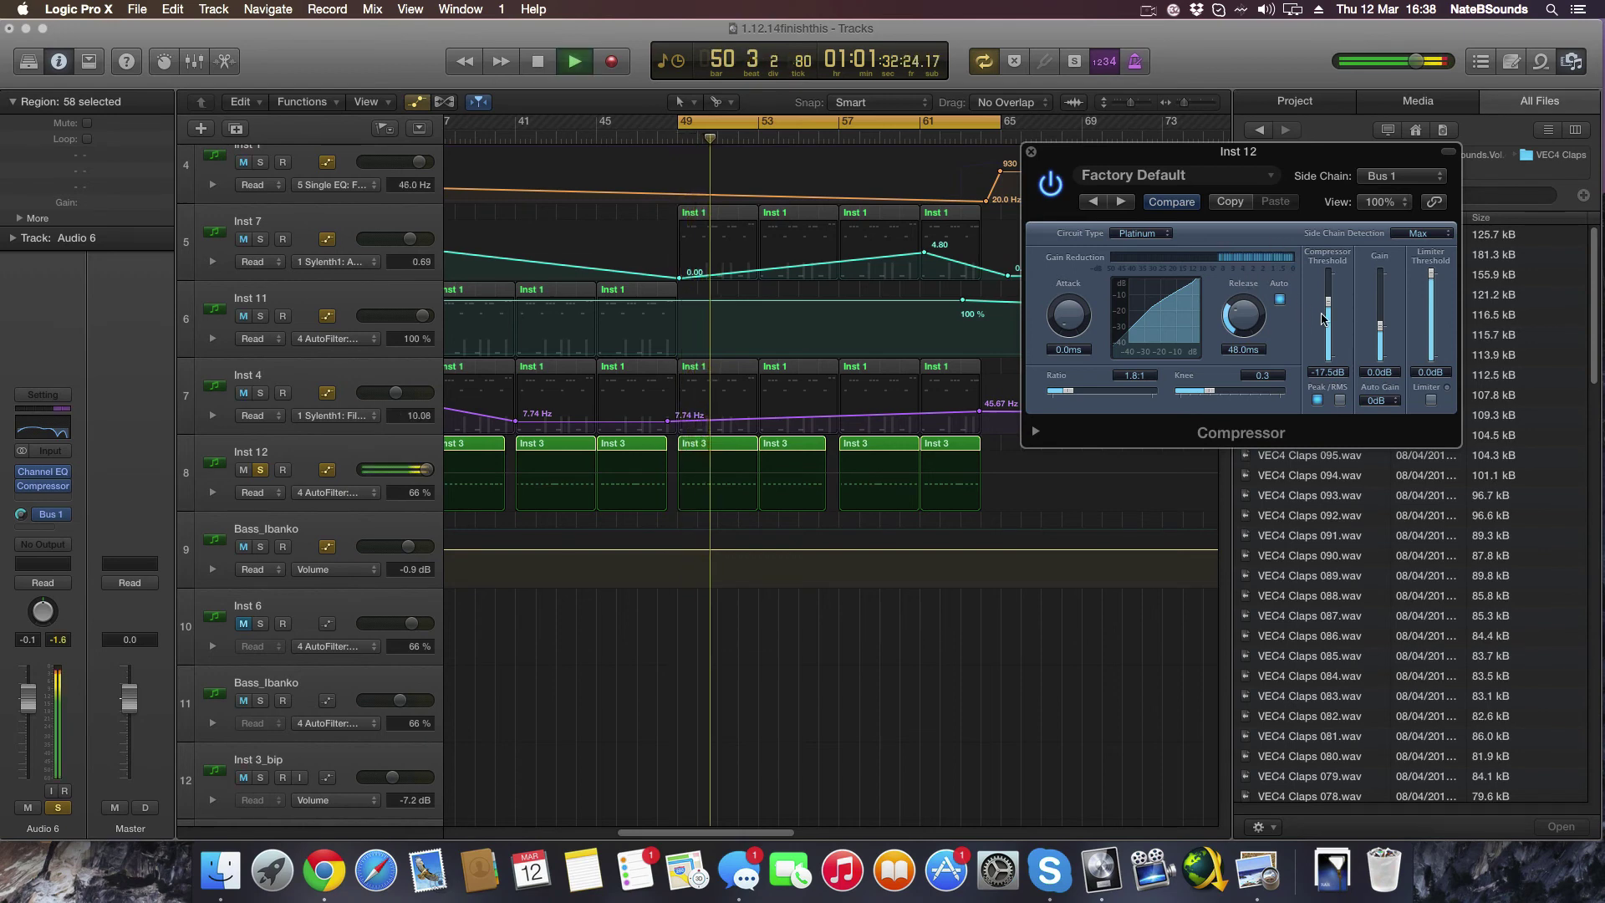
drag(1328, 330, 1385, 363)
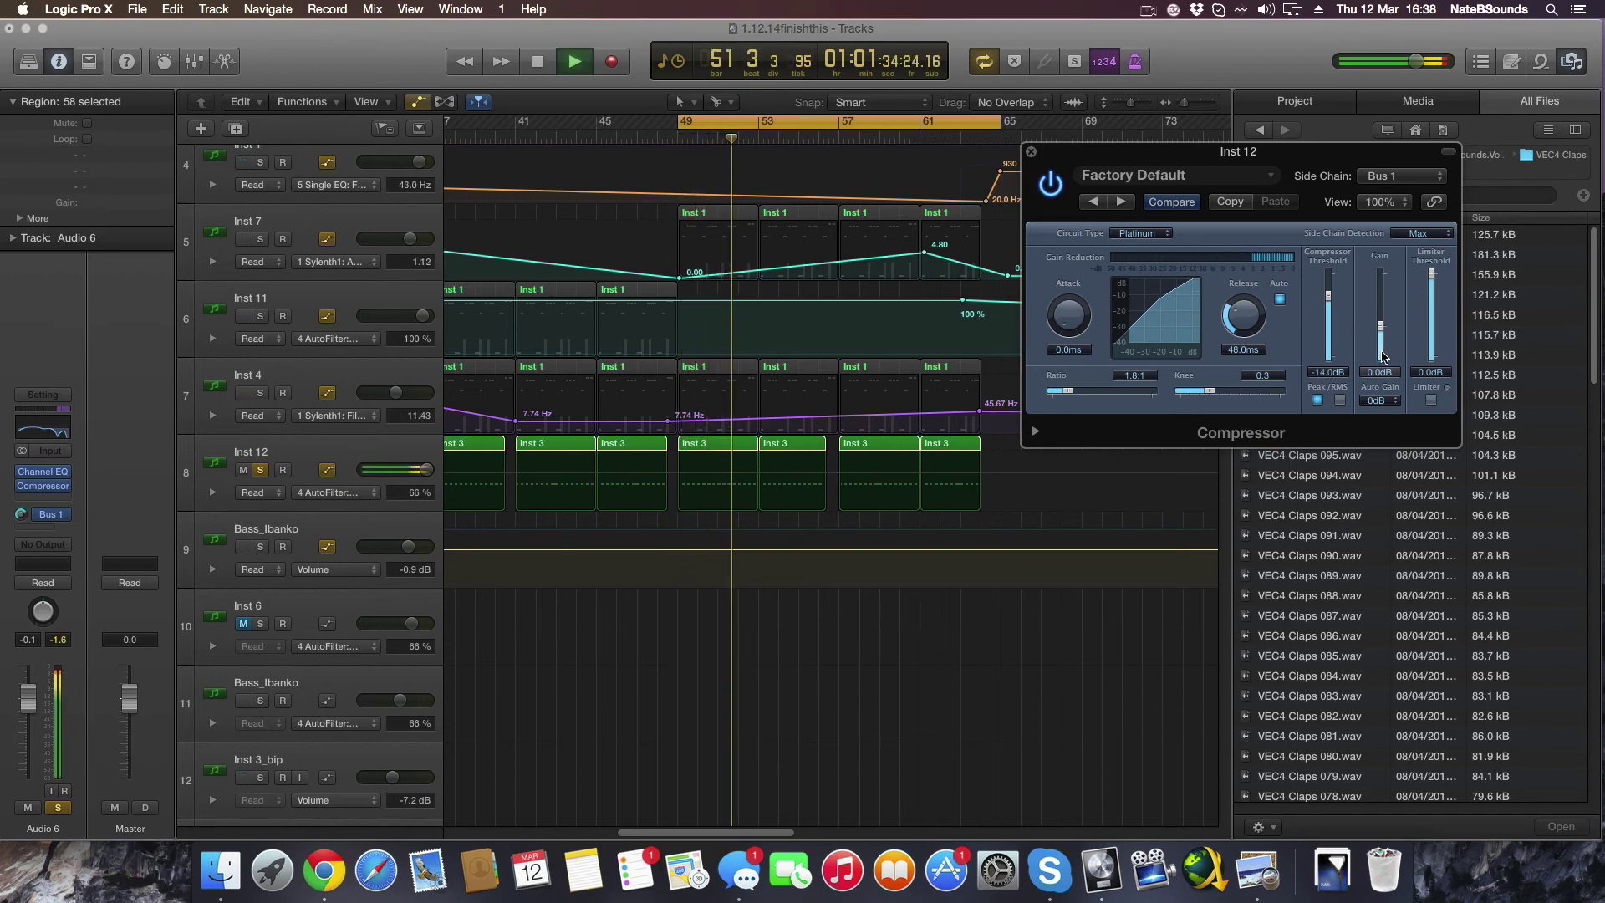
key(space)
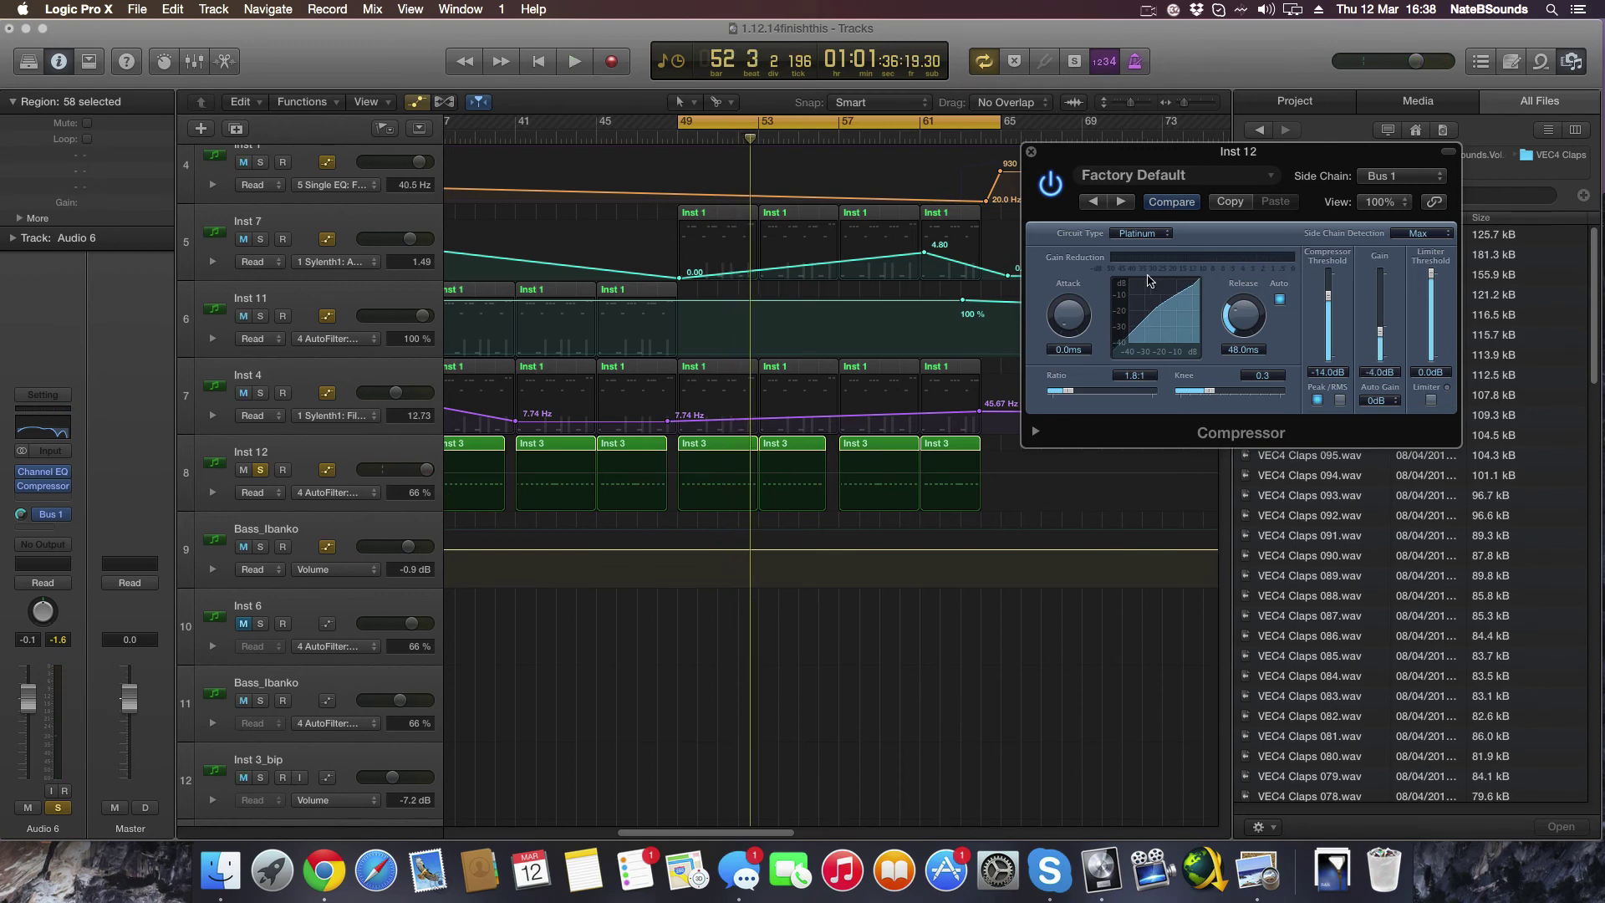
key(super+z)
click(1031, 152)
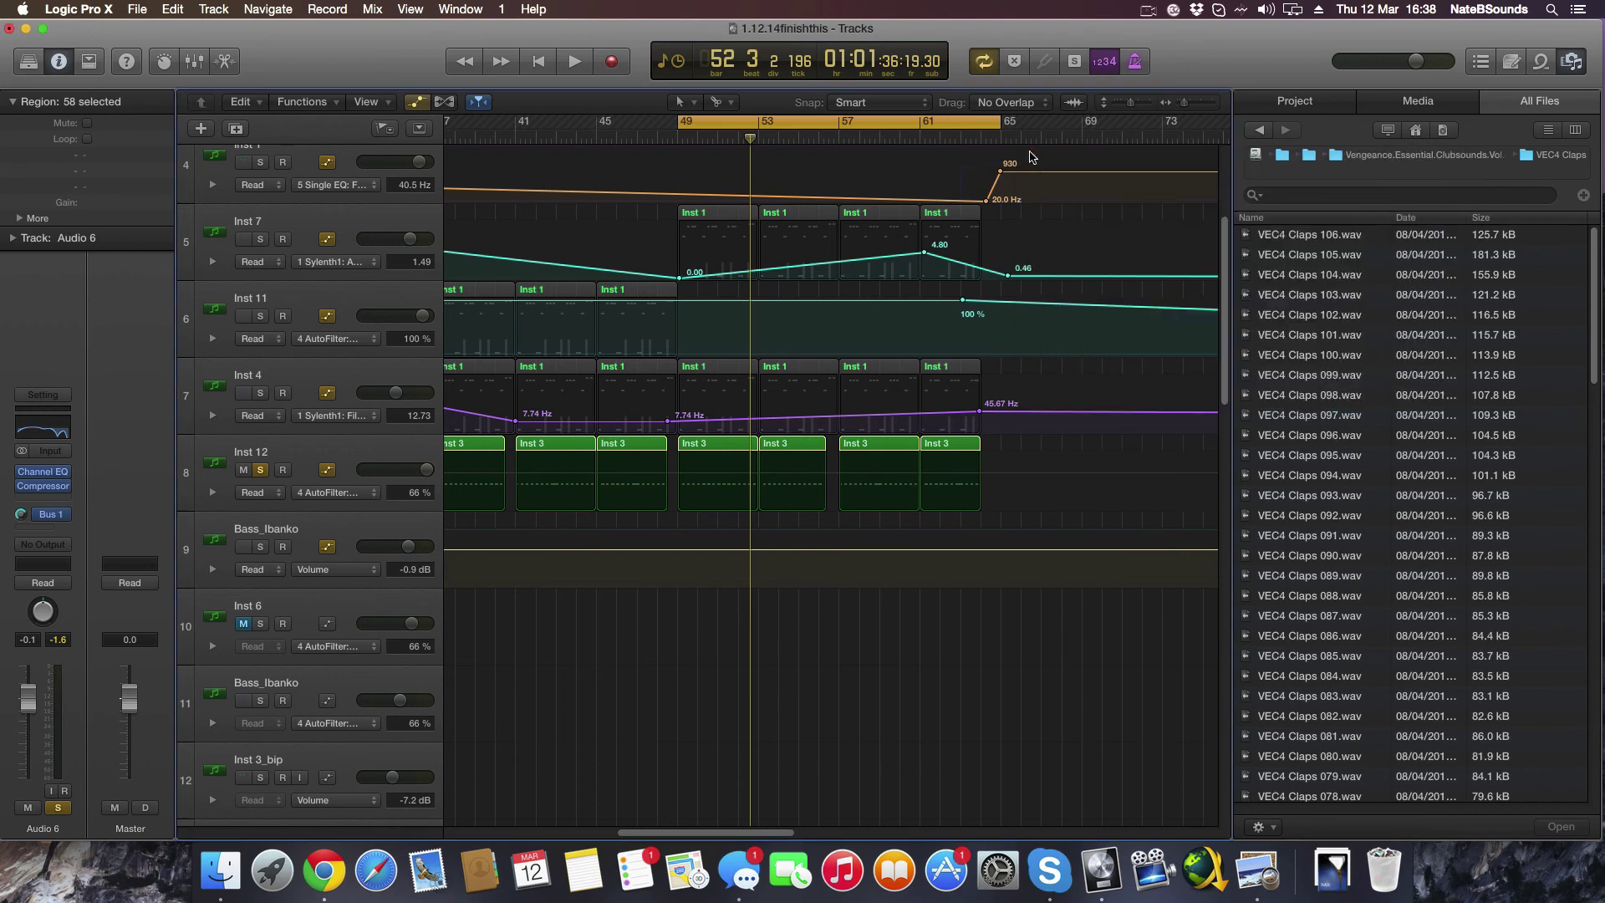